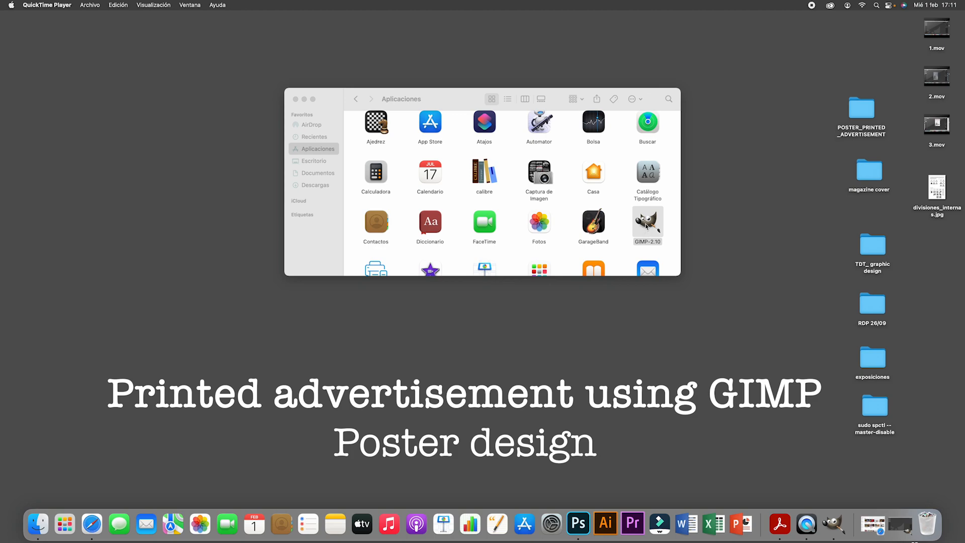
- Launch GIMP 2.10 and set the user interface language to English [en_GB] in its preferences
{"action": "double_click", "coordinate": [646, 226]}
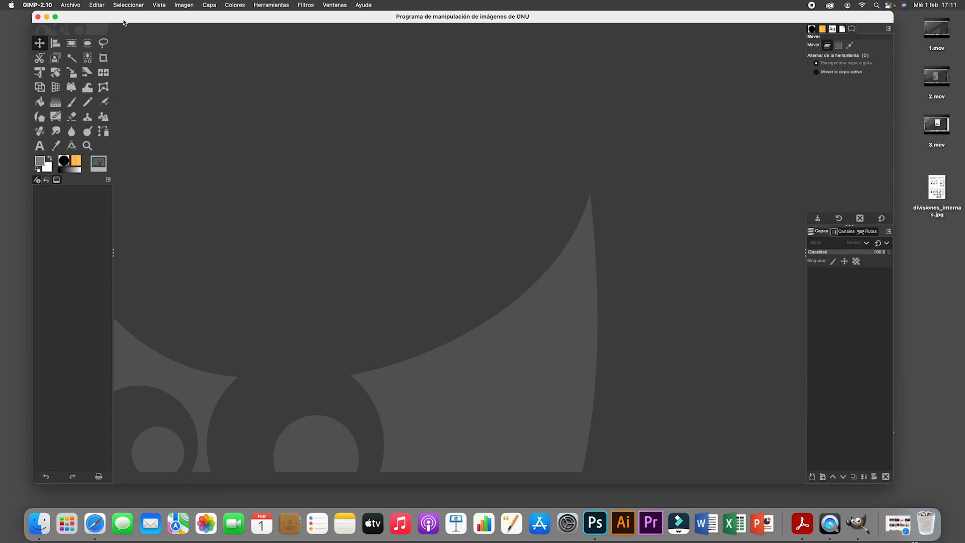
{"action": "left_click", "coordinate": [38, 7]}
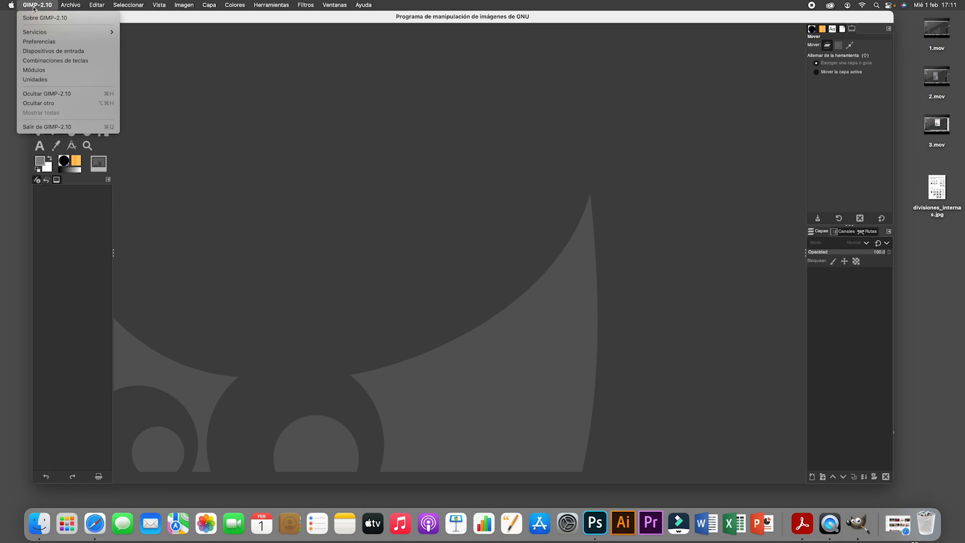
{"action": "left_click", "coordinate": [35, 42]}
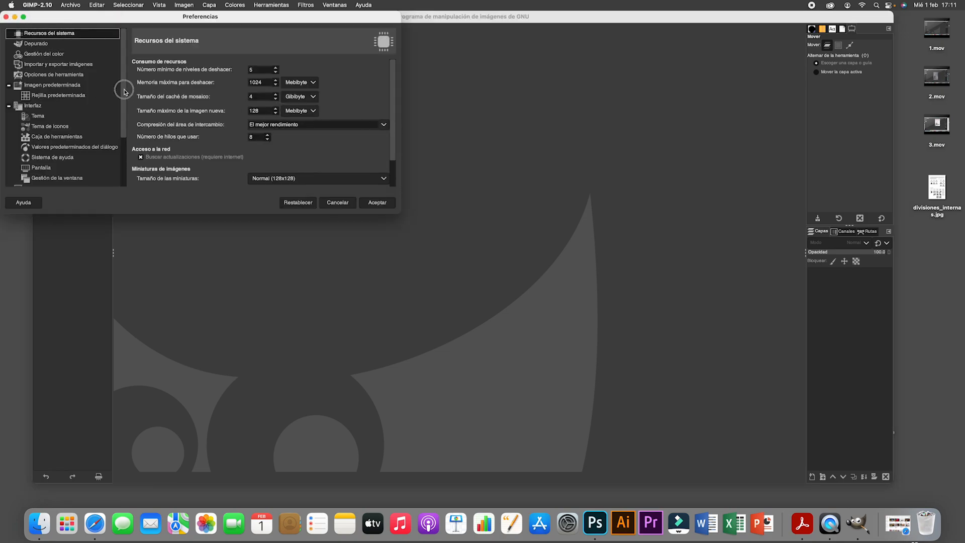
{"action": "scroll", "coordinate": [119, 97], "scroll_direction": "down", "scroll_amount": 3}
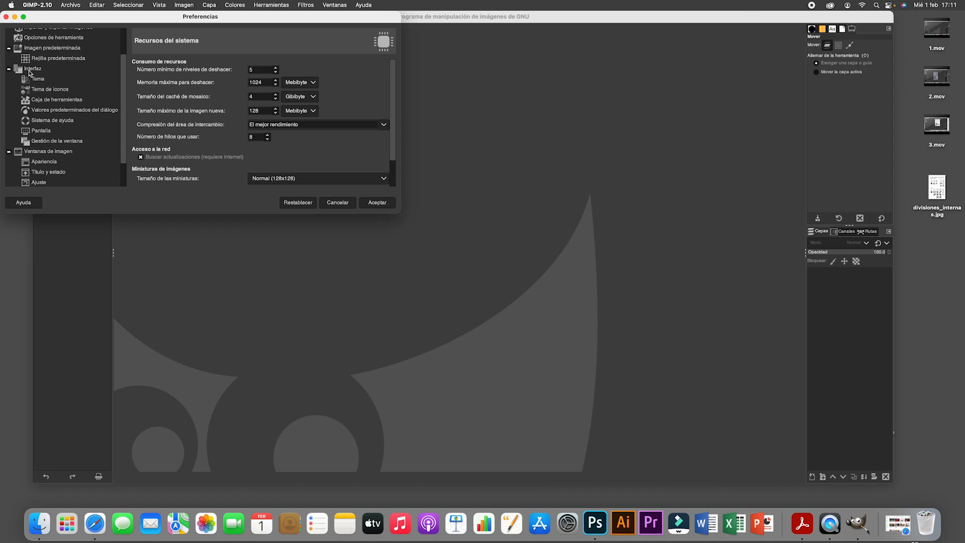
{"action": "left_click", "coordinate": [33, 70]}
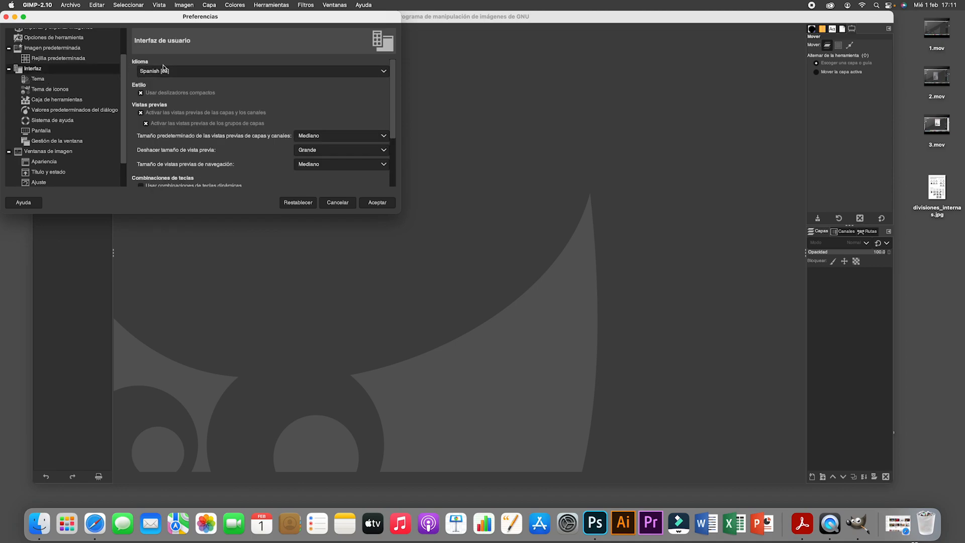
{"action": "left_click", "coordinate": [384, 71]}
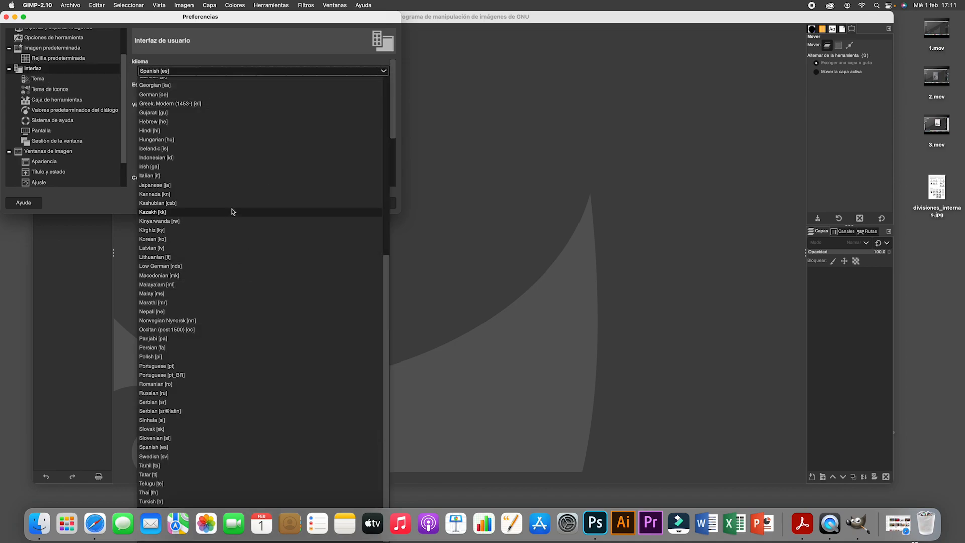
{"action": "scroll", "coordinate": [232, 211], "scroll_direction": "up", "scroll_amount": 6}
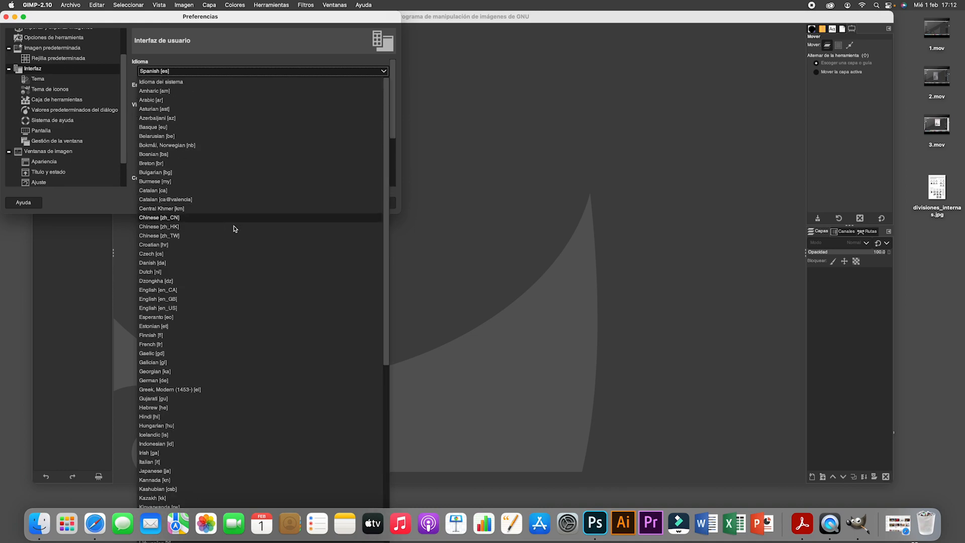
{"action": "left_click", "coordinate": [170, 299]}
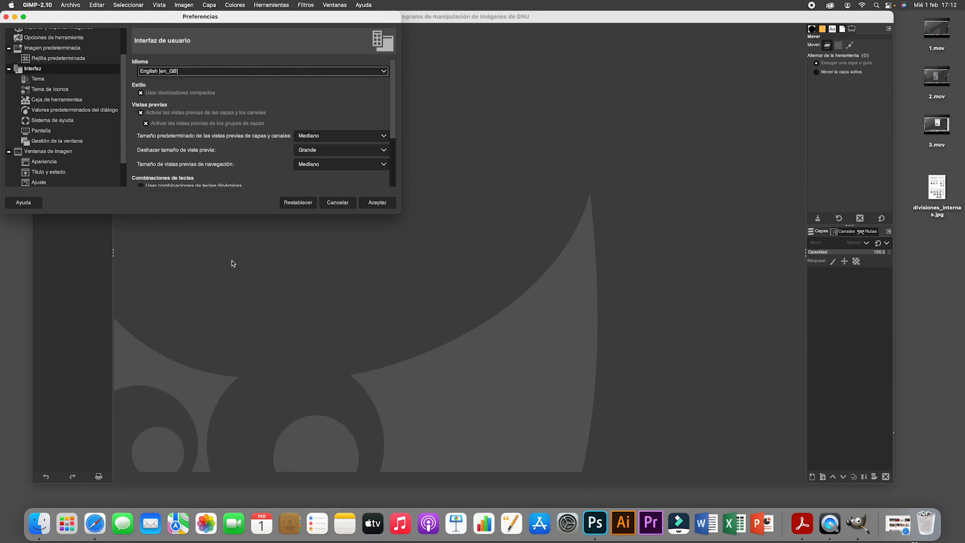
{"action": "left_click", "coordinate": [374, 204]}
{"action": "left_click", "coordinate": [259, 137]}
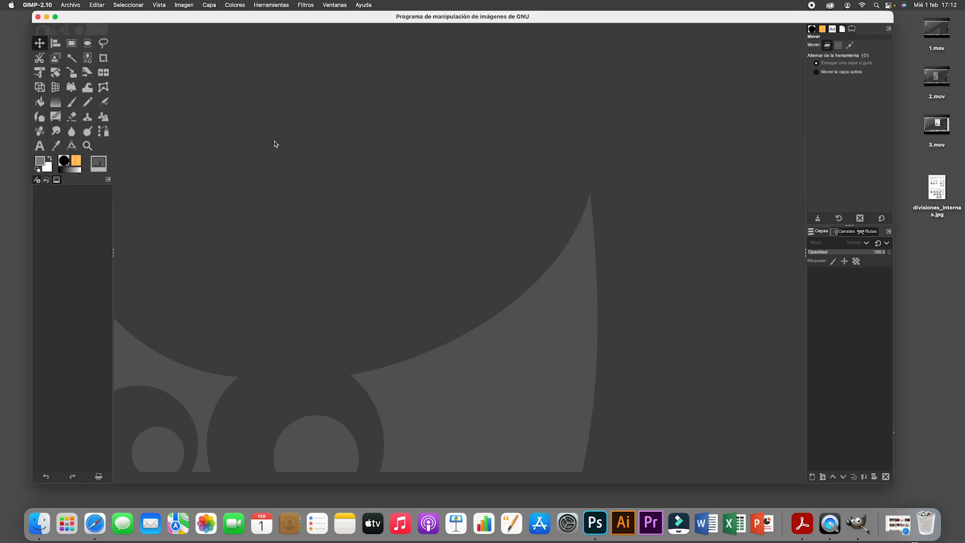
- Quit GIMP 2.10 and launch it again to apply the language change
{"action": "left_click", "coordinate": [70, 5]}
{"action": "mouse_move", "coordinate": [46, 6]}
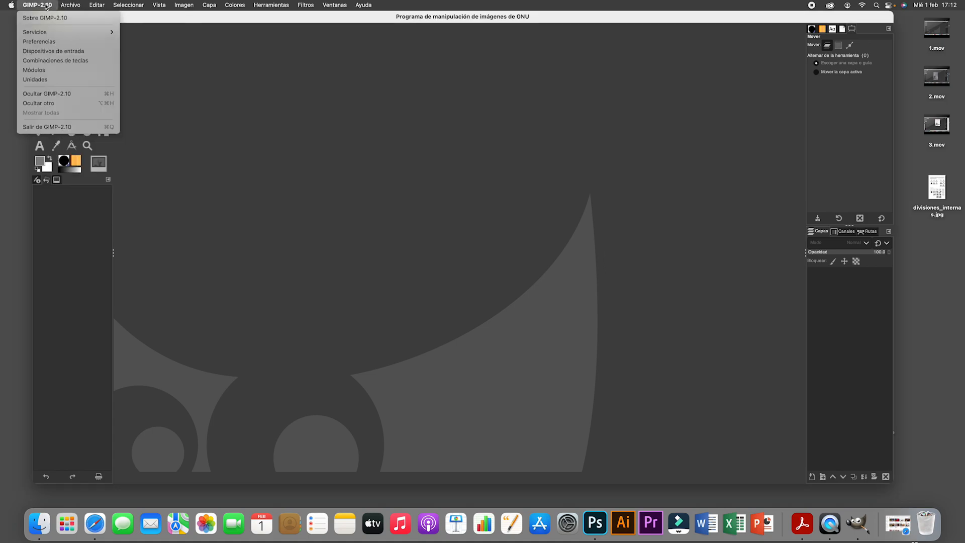
{"action": "left_click", "coordinate": [47, 127]}
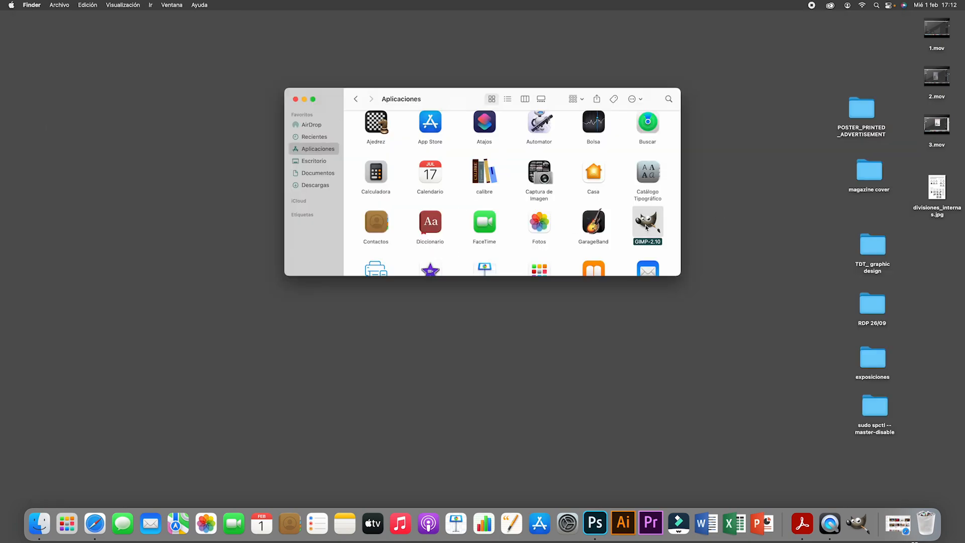
{"action": "double_click", "coordinate": [646, 227]}
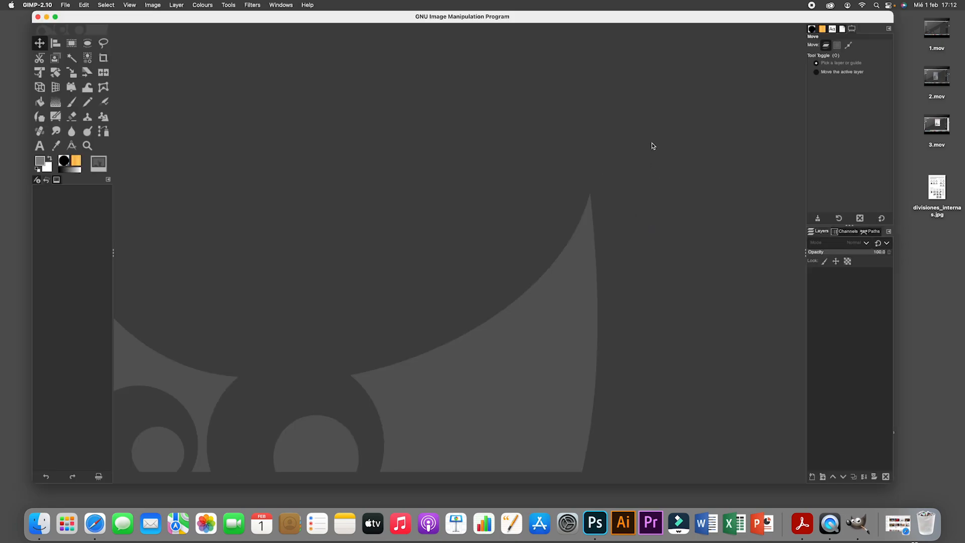
- Look through the files in the POSTER_PRINTED_ADVERTISEMENT desktop folder, then close the folder and reposition the GIMP window
{"action": "left_click_drag", "start_coordinate": [553, 17], "coordinate": [435, 19]}
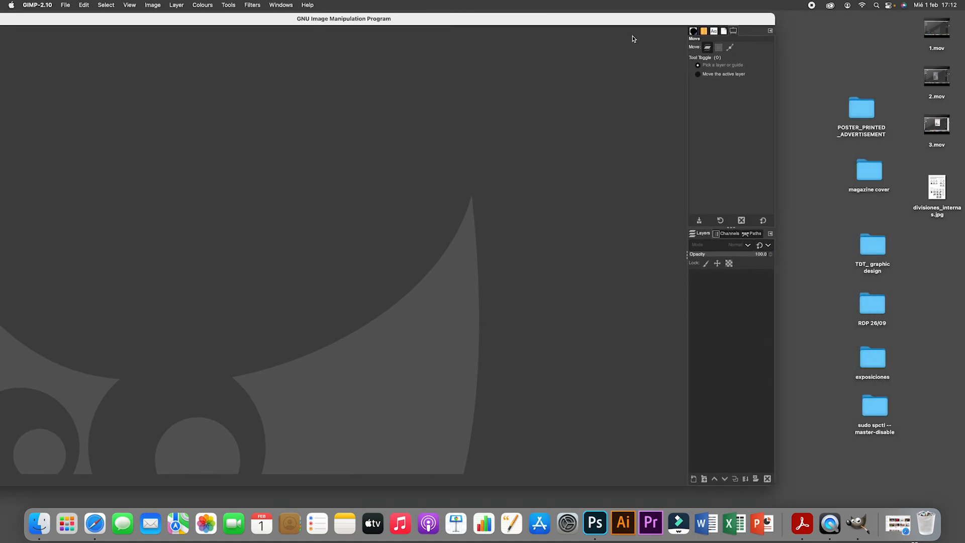
{"action": "left_click", "coordinate": [869, 111]}
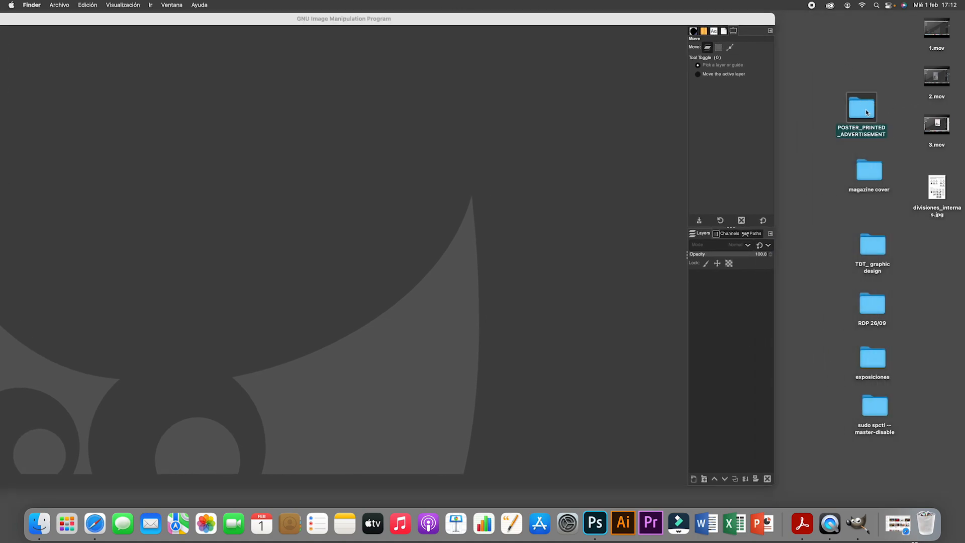
{"action": "double_click", "coordinate": [865, 113]}
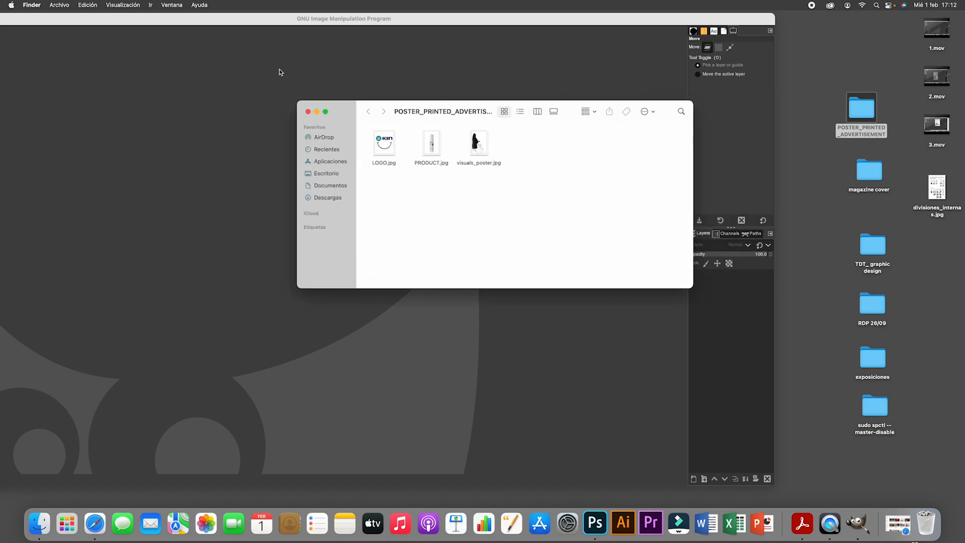
{"action": "left_click", "coordinate": [307, 111]}
{"action": "left_click", "coordinate": [289, 23]}
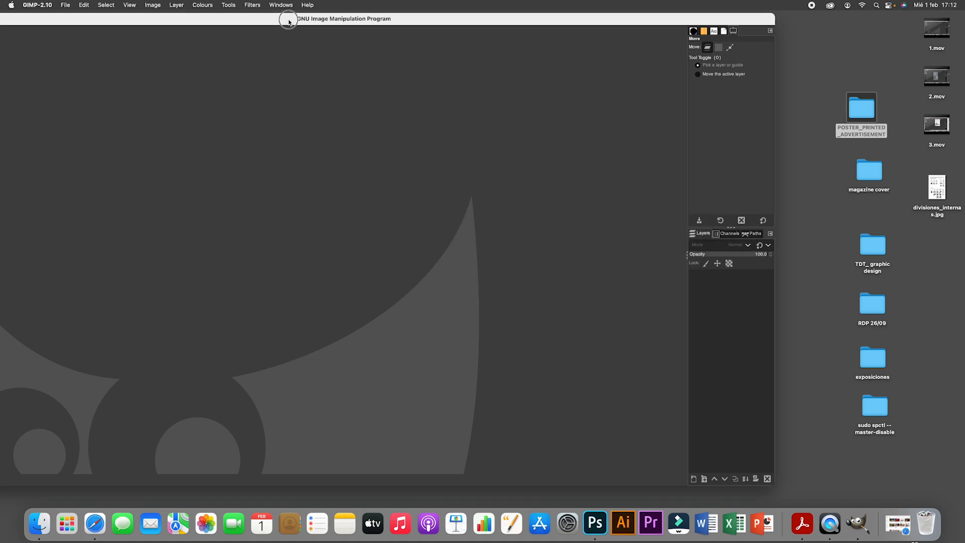
{"action": "left_click_drag", "start_coordinate": [289, 22], "coordinate": [381, 25]}
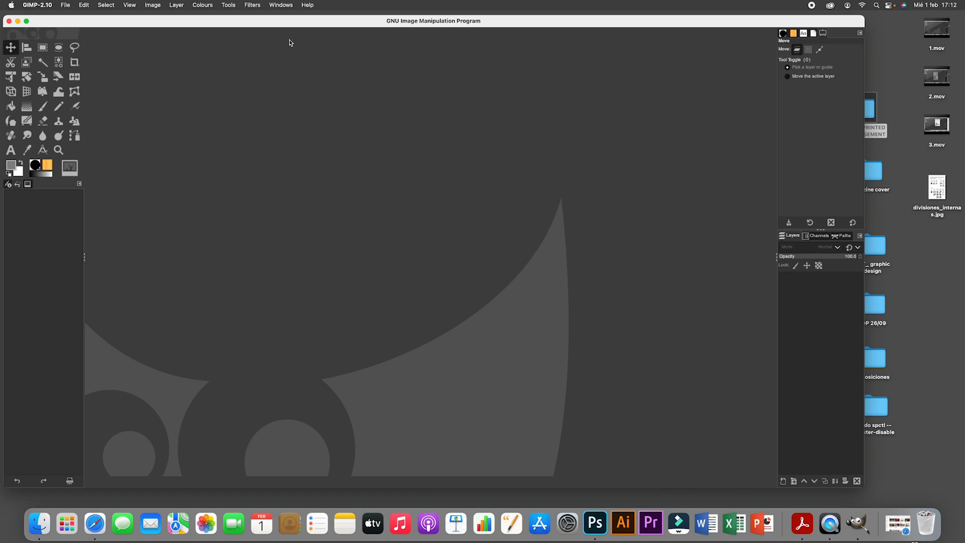
- Load LOGO.jpg, PRODUCT.jpg and visuals_poster.jpg from the POSTER_PRINTED_ADVERTISEMENT folder into GIMP as separate images
{"action": "left_click", "coordinate": [66, 6]}
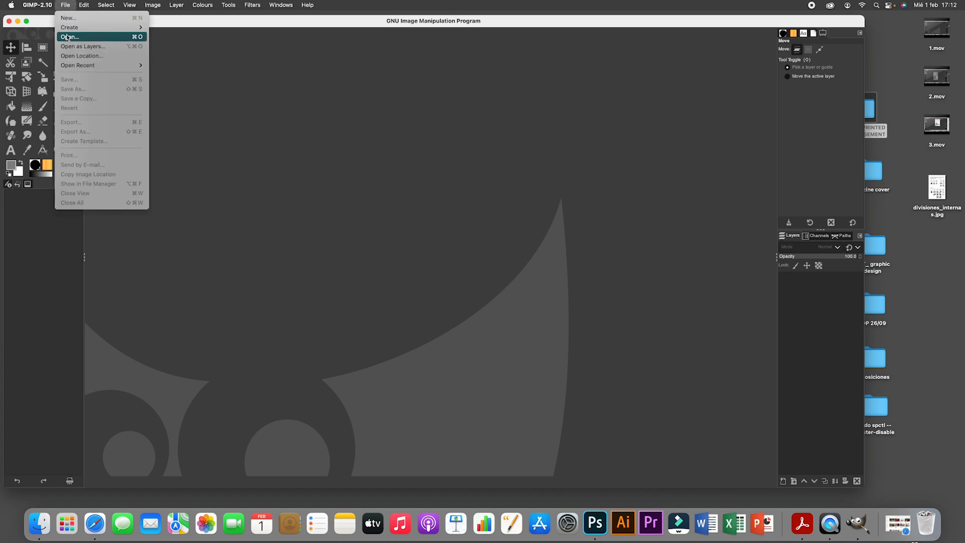
{"action": "left_click", "coordinate": [619, 28]}
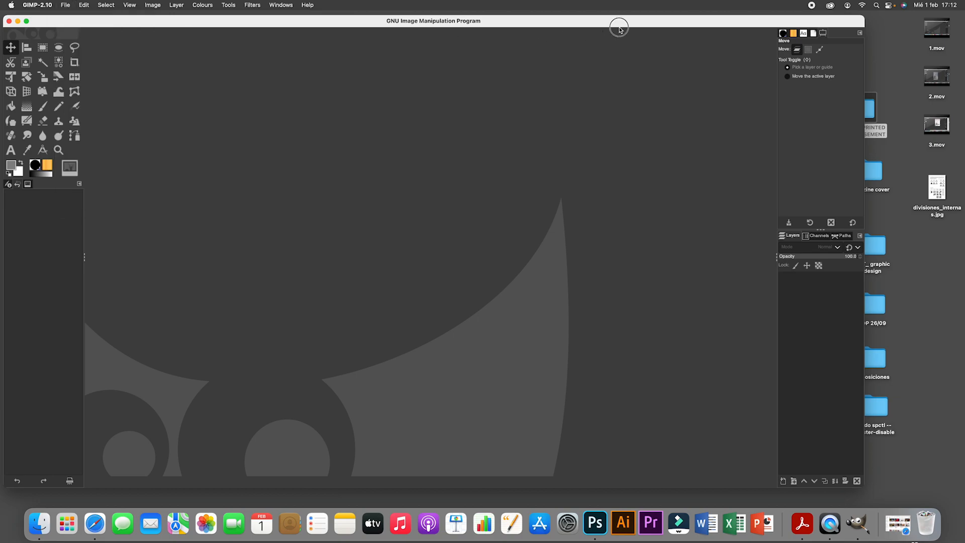
{"action": "left_click_drag", "start_coordinate": [684, 29], "coordinate": [613, 26]}
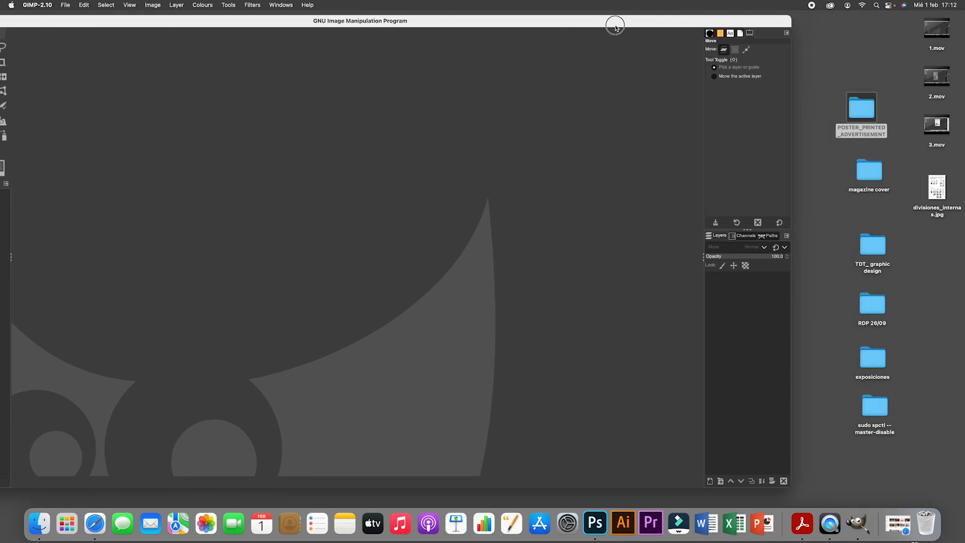
{"action": "double_click", "coordinate": [861, 114]}
{"action": "left_click_drag", "start_coordinate": [506, 189], "coordinate": [385, 144]}
{"action": "right_click", "coordinate": [384, 144]}
{"action": "mouse_move", "coordinate": [400, 167]}
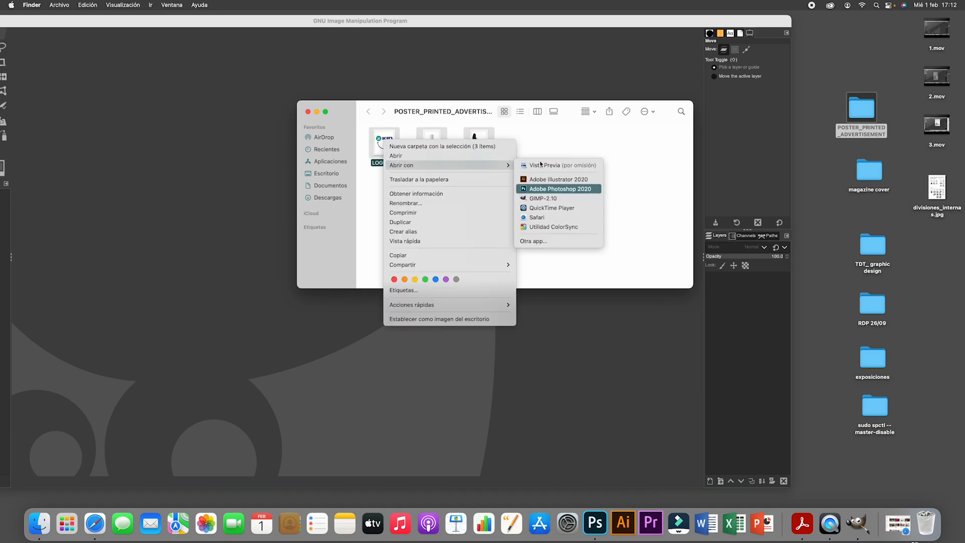
{"action": "left_click", "coordinate": [520, 97]}
{"action": "left_click", "coordinate": [857, 118]}
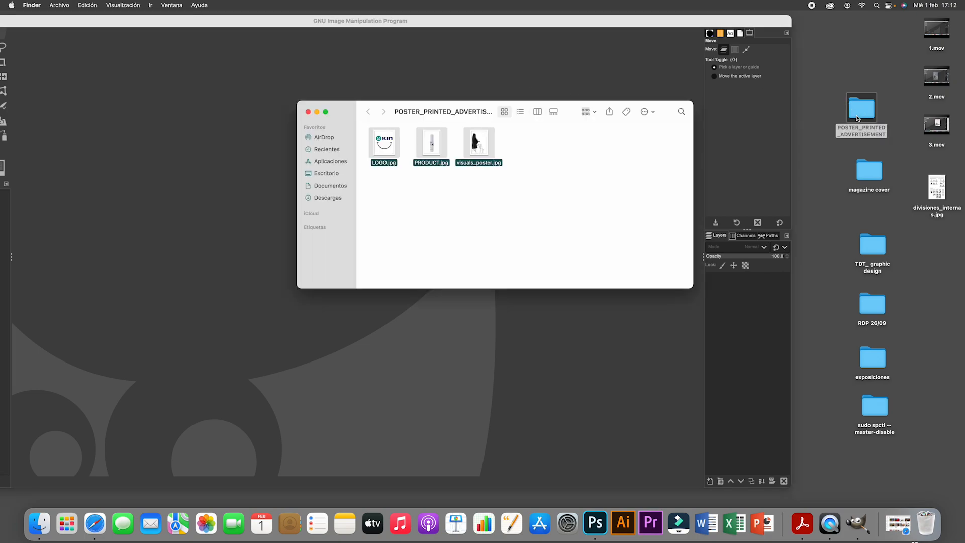
{"action": "left_click_drag", "start_coordinate": [384, 142], "coordinate": [196, 88]}
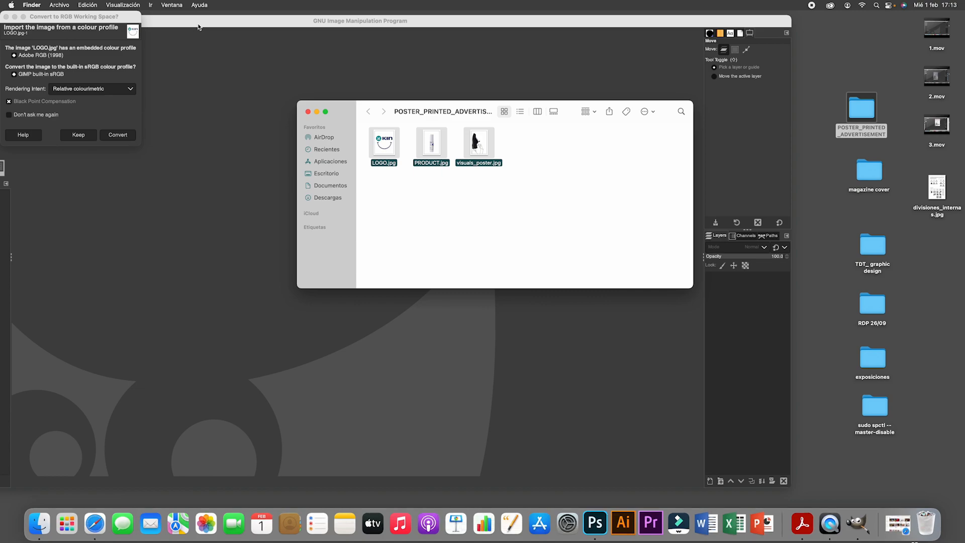
- Convert the imported images to GIMP's built-in sRGB colour profile and bring the whole GIMP window into view
{"action": "left_click", "coordinate": [113, 139]}
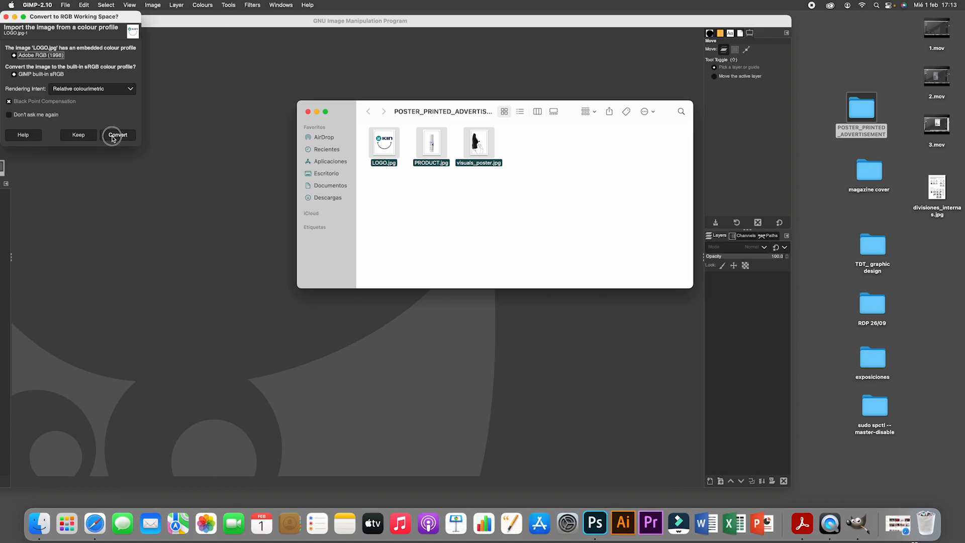
{"action": "left_click", "coordinate": [112, 139]}
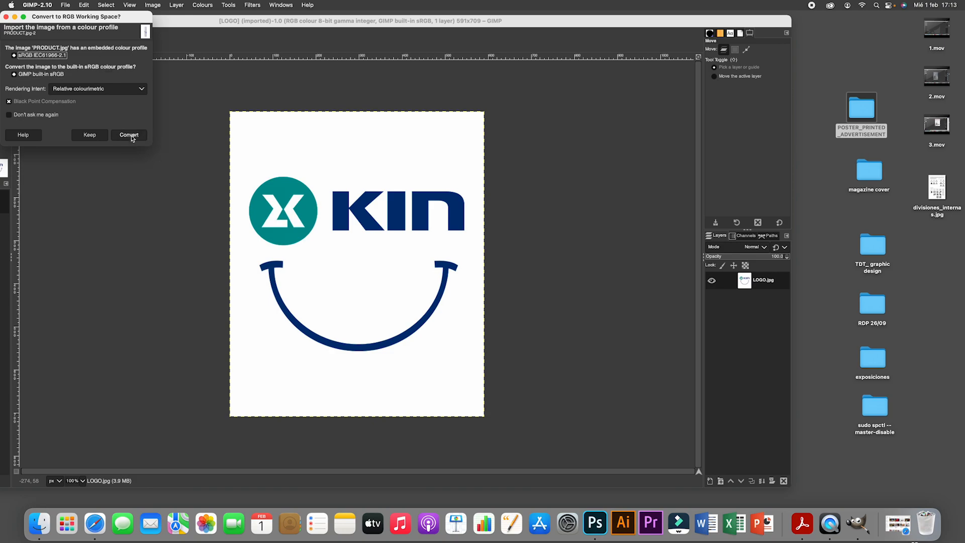
{"action": "left_click", "coordinate": [130, 136]}
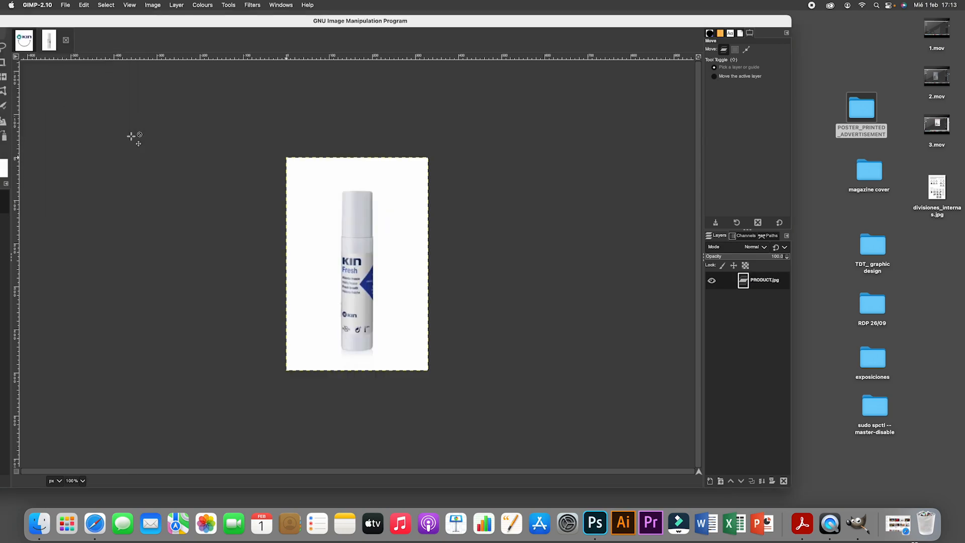
{"action": "left_click", "coordinate": [136, 137]}
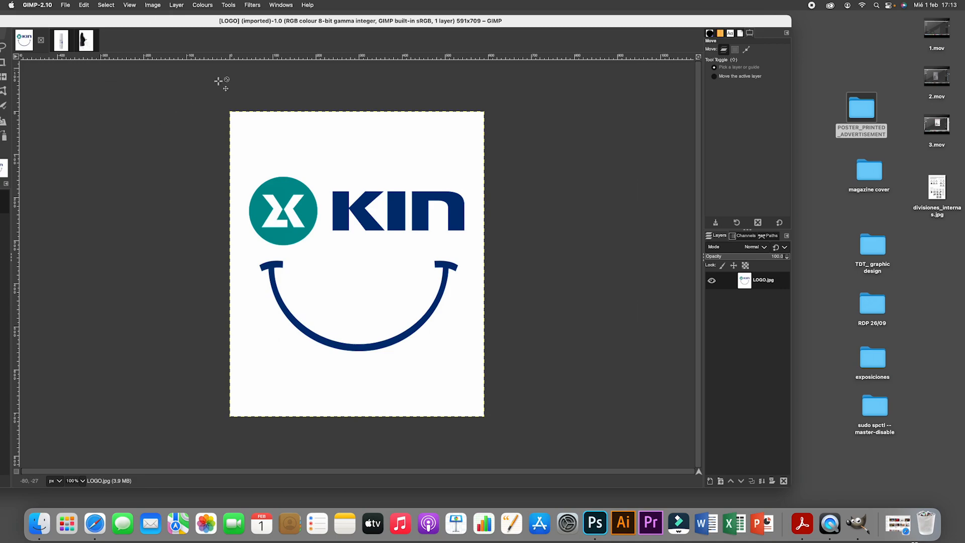
{"action": "double_click", "coordinate": [266, 24]}
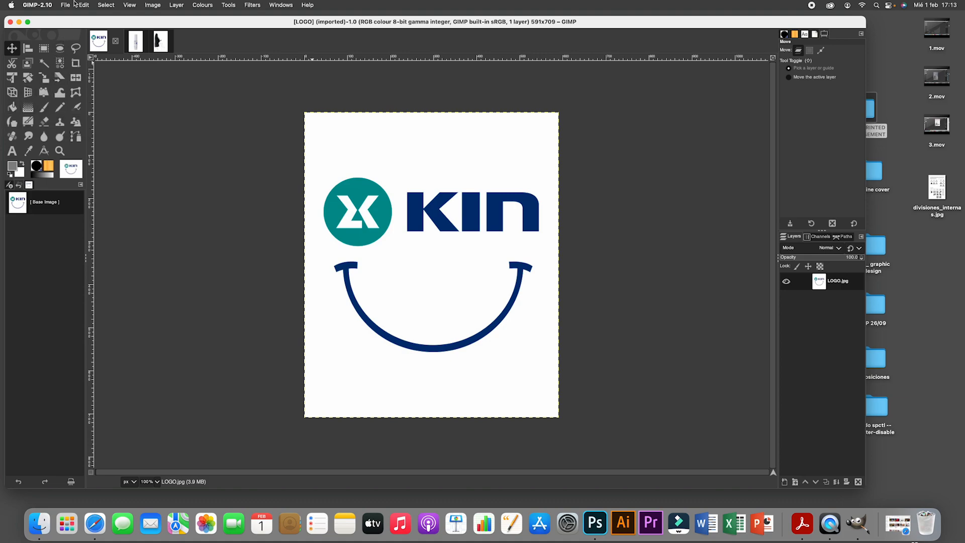
- Create a new portrait image from the A3 (300 ppi) template with centimetres as the unit, accepting the large image size
{"action": "left_click", "coordinate": [66, 8]}
{"action": "left_click", "coordinate": [69, 18]}
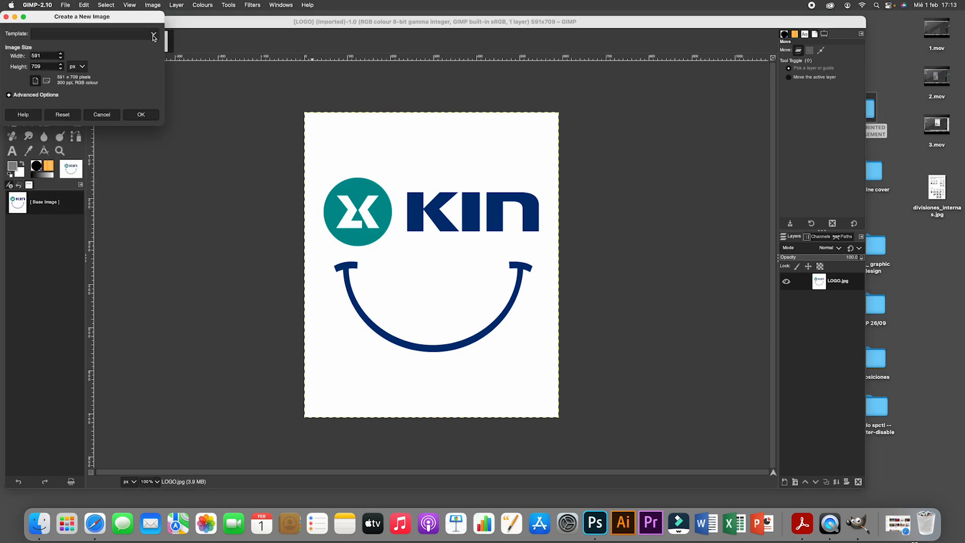
{"action": "left_click", "coordinate": [154, 36]}
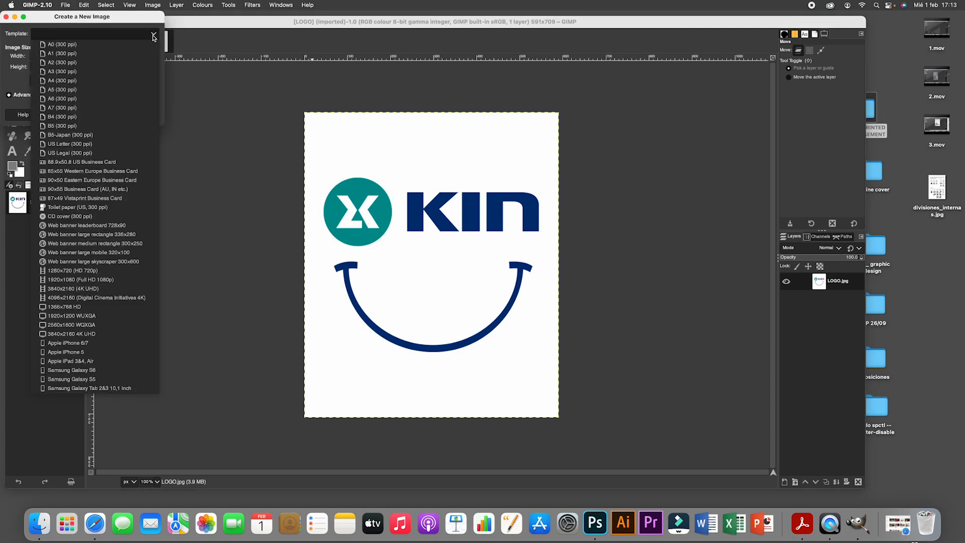
{"action": "left_click", "coordinate": [56, 72]}
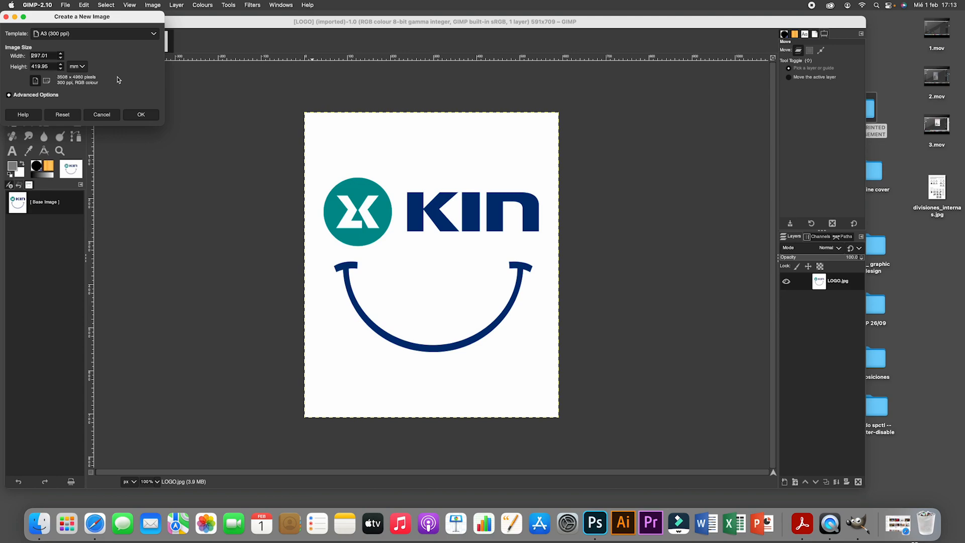
{"action": "left_click", "coordinate": [80, 67]}
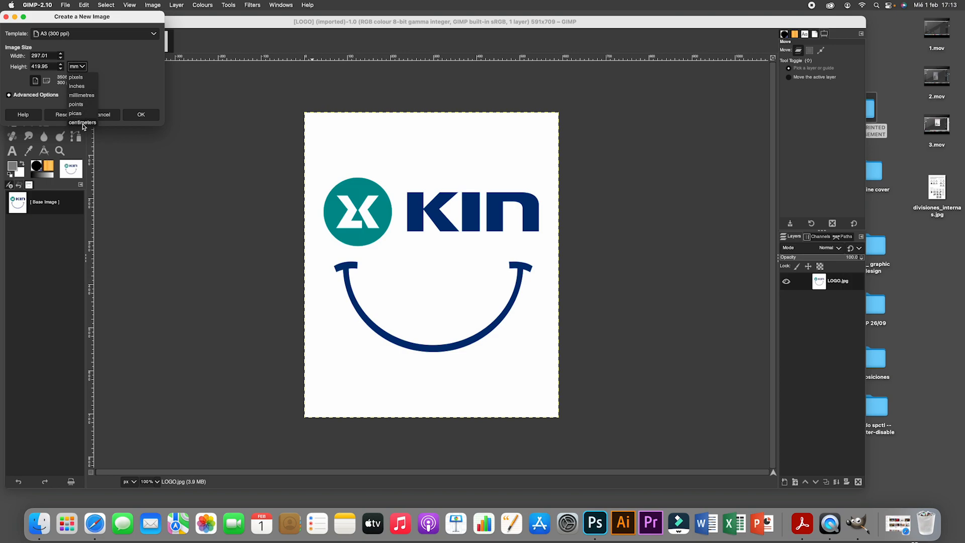
{"action": "left_click", "coordinate": [82, 122]}
{"action": "left_click", "coordinate": [34, 81]}
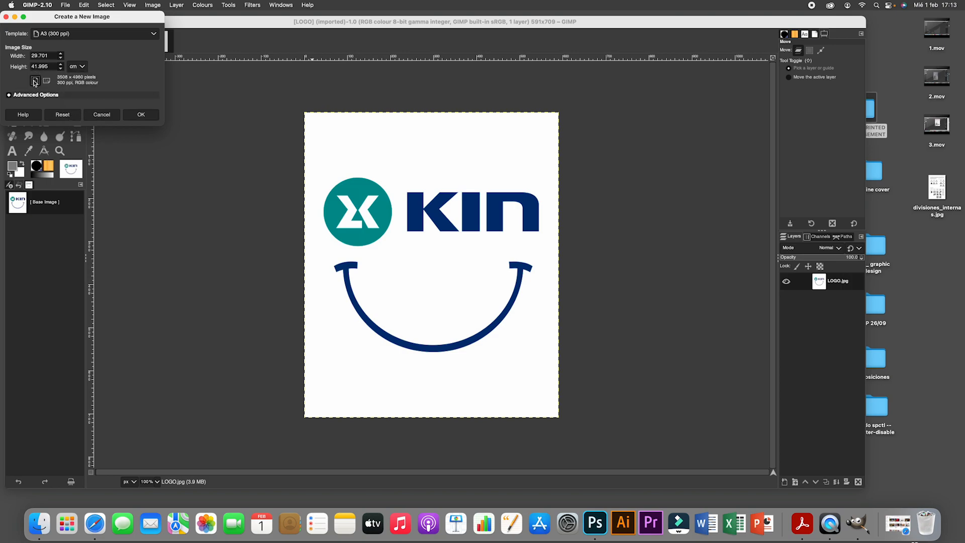
{"action": "left_click", "coordinate": [142, 115]}
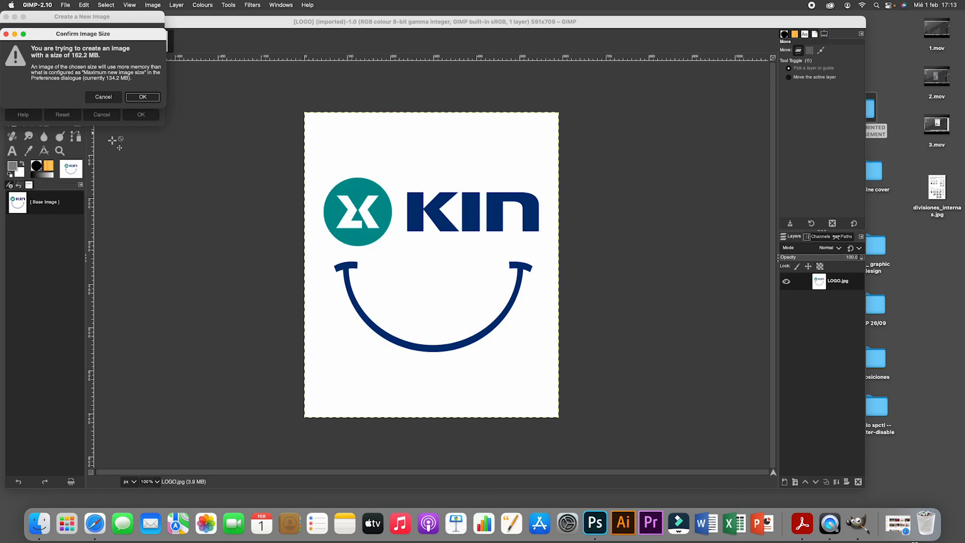
{"action": "left_click", "coordinate": [152, 98]}
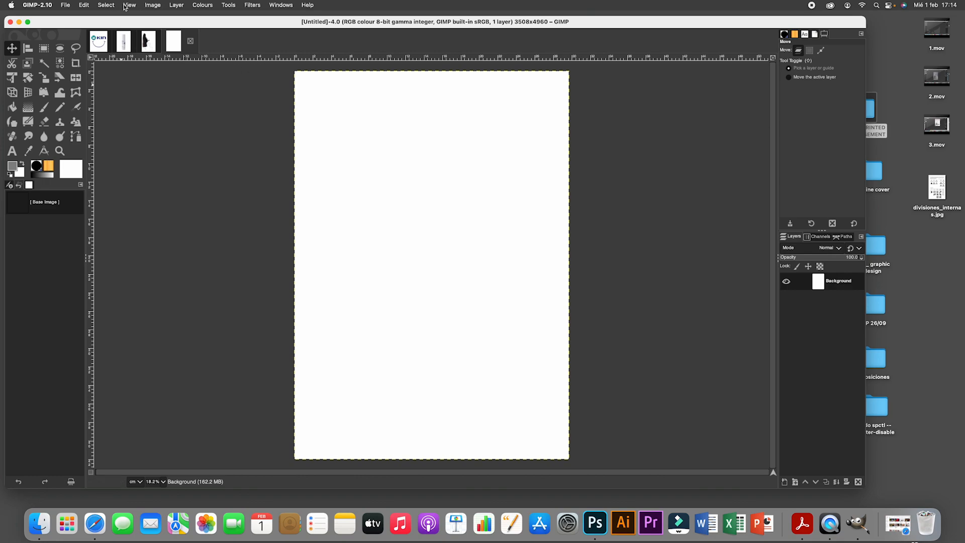
- Check the ruler display option for the new image, and review the Toolbox page of the preferences, accepting its settings
{"action": "left_click", "coordinate": [131, 6]}
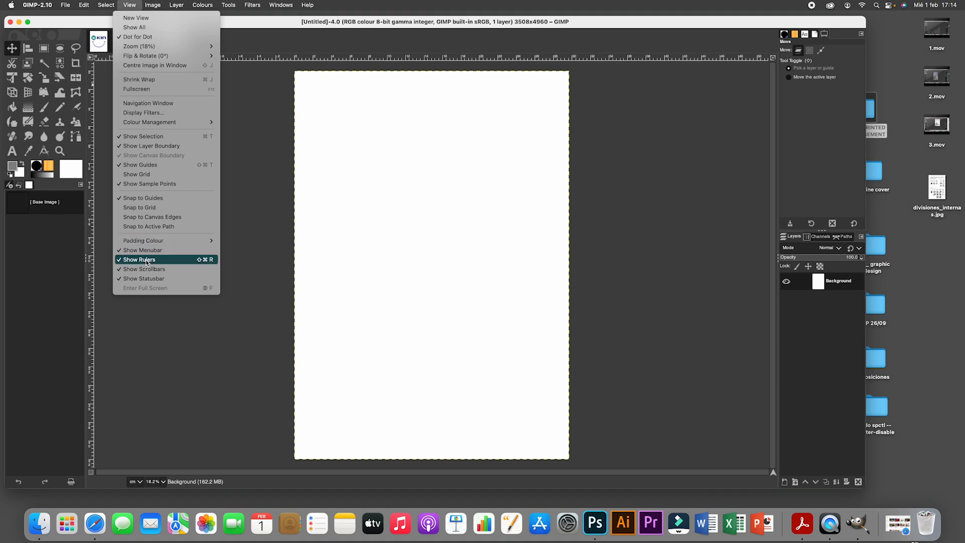
{"action": "left_click", "coordinate": [279, 91]}
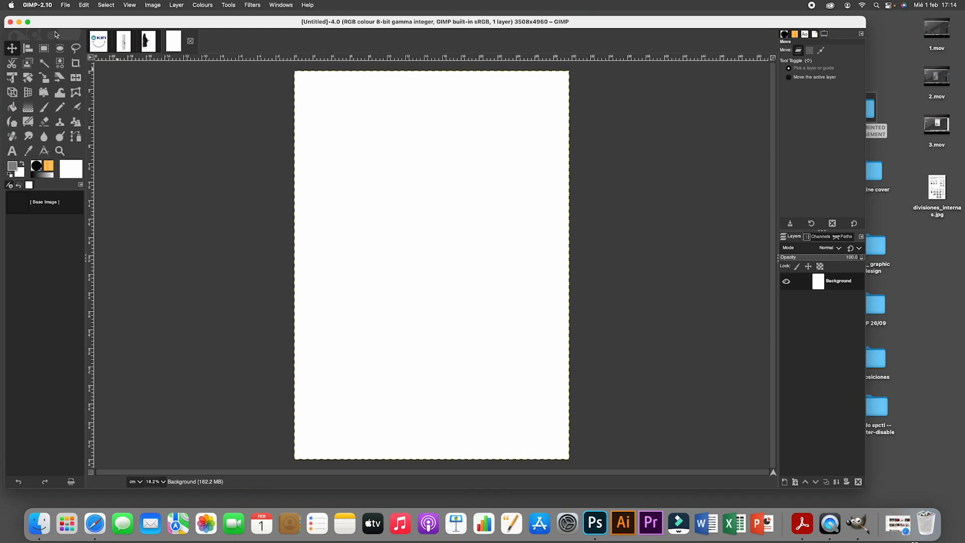
{"action": "left_click", "coordinate": [43, 6]}
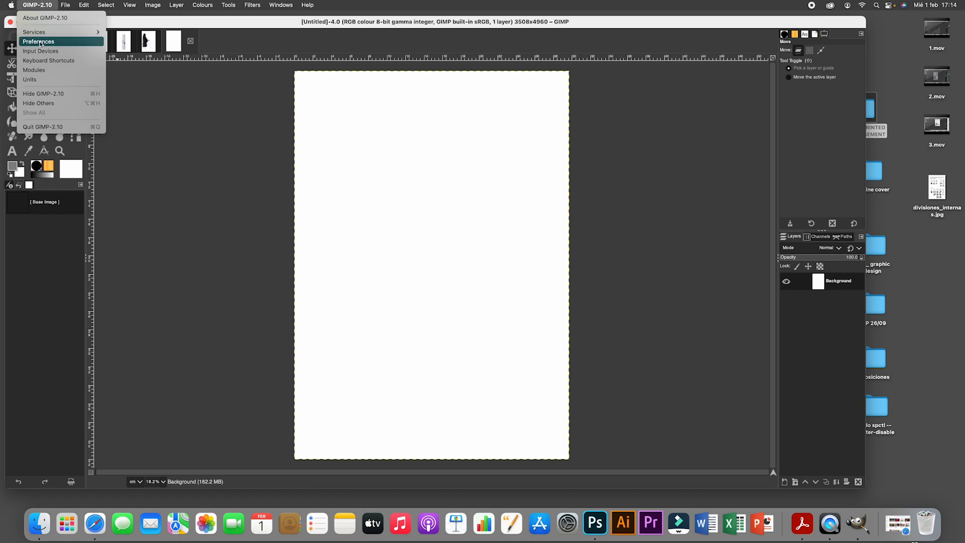
{"action": "left_click", "coordinate": [40, 42]}
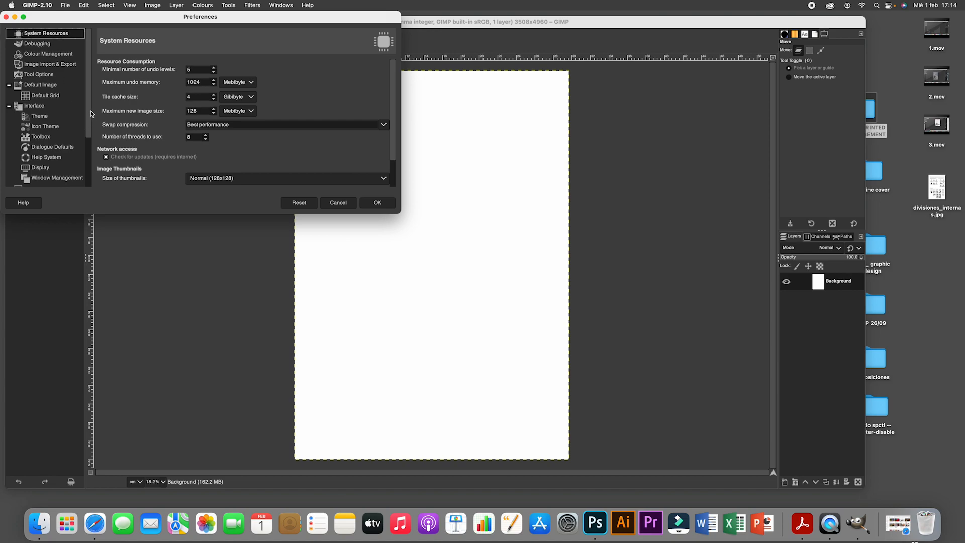
{"action": "left_click_drag", "start_coordinate": [90, 111], "coordinate": [90, 137]}
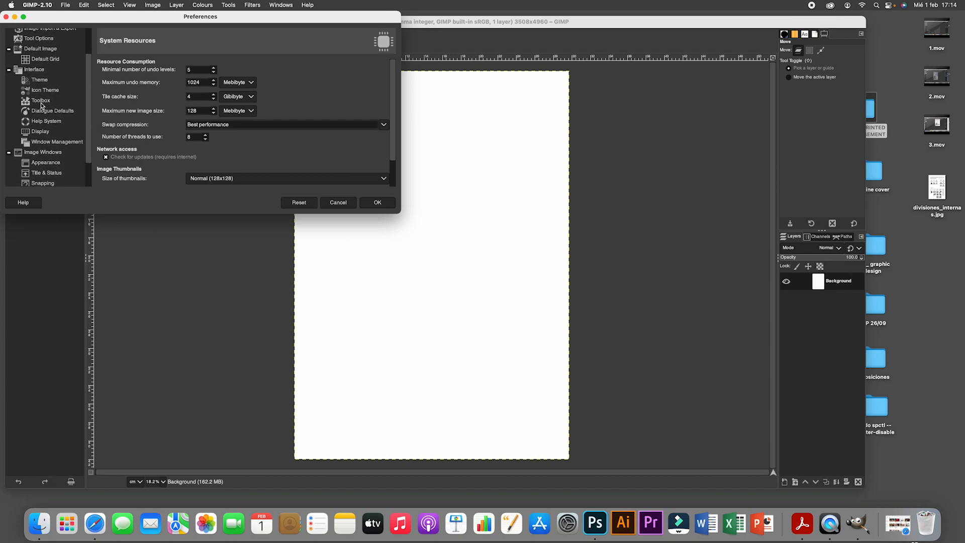
{"action": "left_click", "coordinate": [41, 102]}
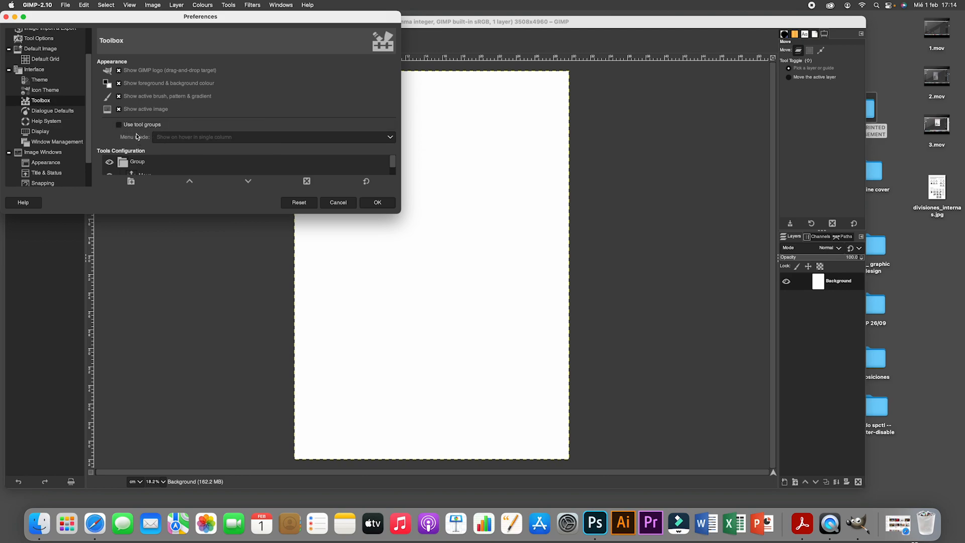
{"action": "left_click", "coordinate": [379, 204]}
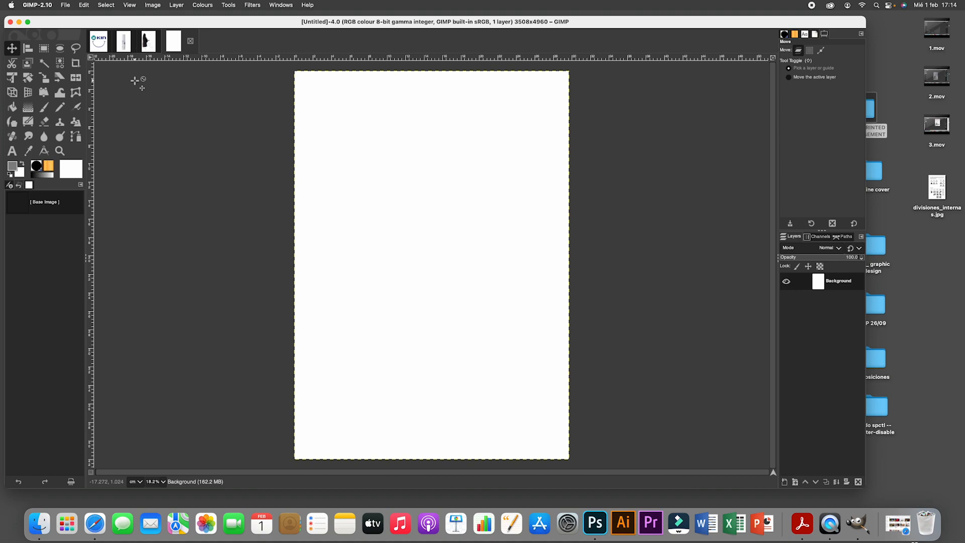
- Add a horizontal guide by percent at 50% of the blank A3 image
{"action": "left_click", "coordinate": [153, 5]}
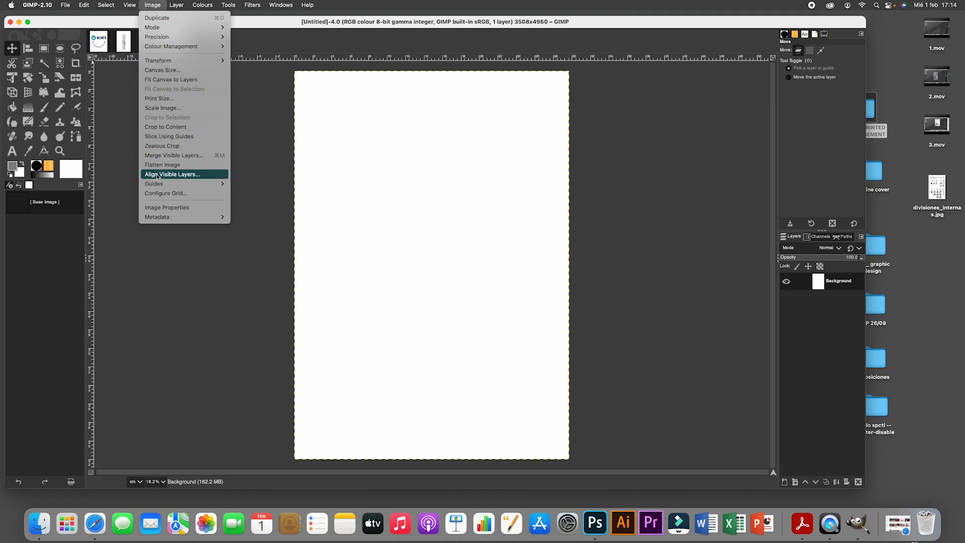
{"action": "mouse_move", "coordinate": [157, 184]}
{"action": "left_click", "coordinate": [265, 185]}
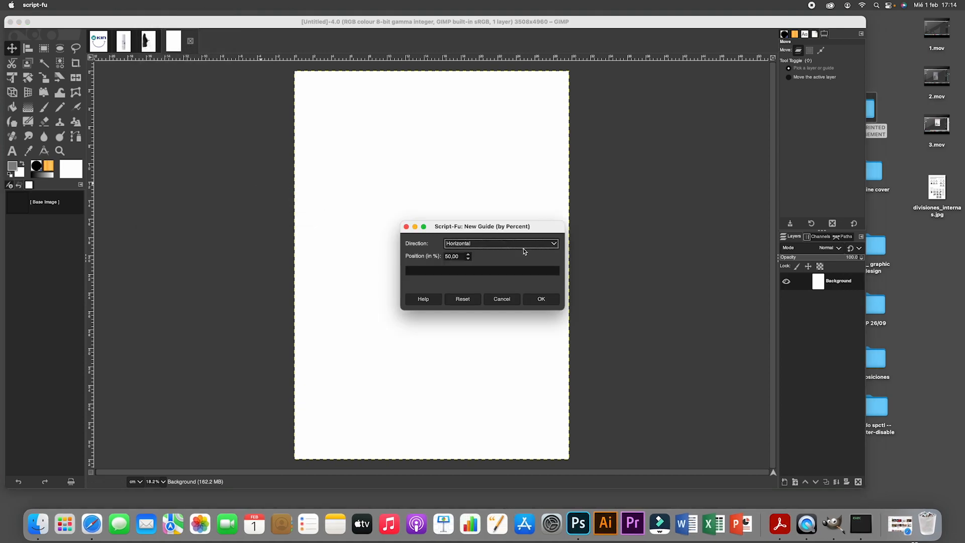
{"action": "left_click", "coordinate": [541, 300]}
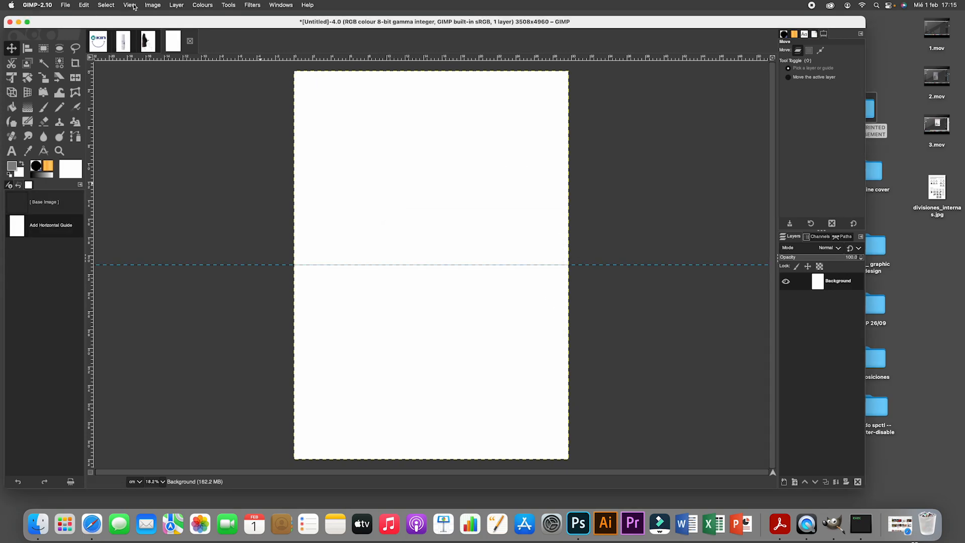
- Add a vertical guide by percent at 50% of the A3 image
{"action": "left_click", "coordinate": [156, 6]}
{"action": "mouse_move", "coordinate": [163, 183]}
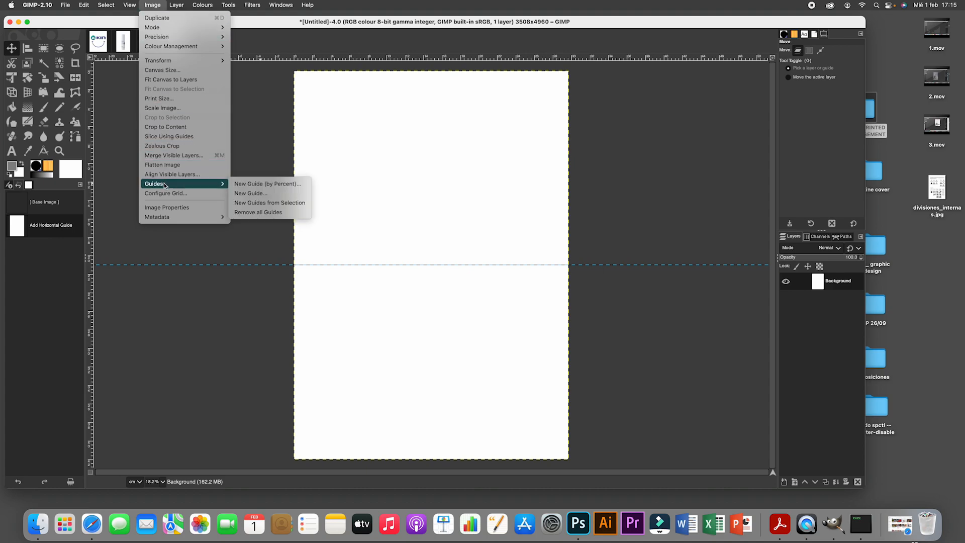
{"action": "left_click", "coordinate": [247, 184]}
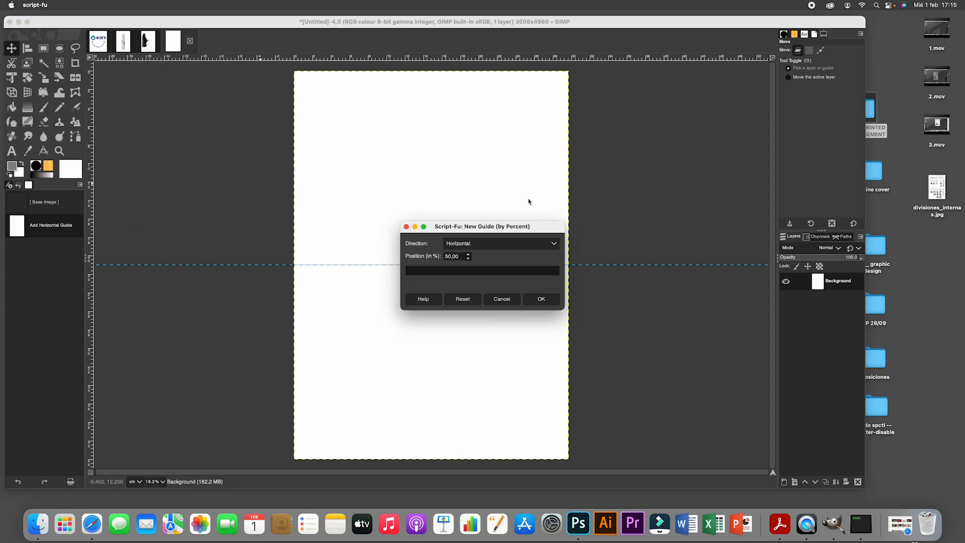
{"action": "left_click", "coordinate": [554, 244]}
{"action": "left_click", "coordinate": [472, 263]}
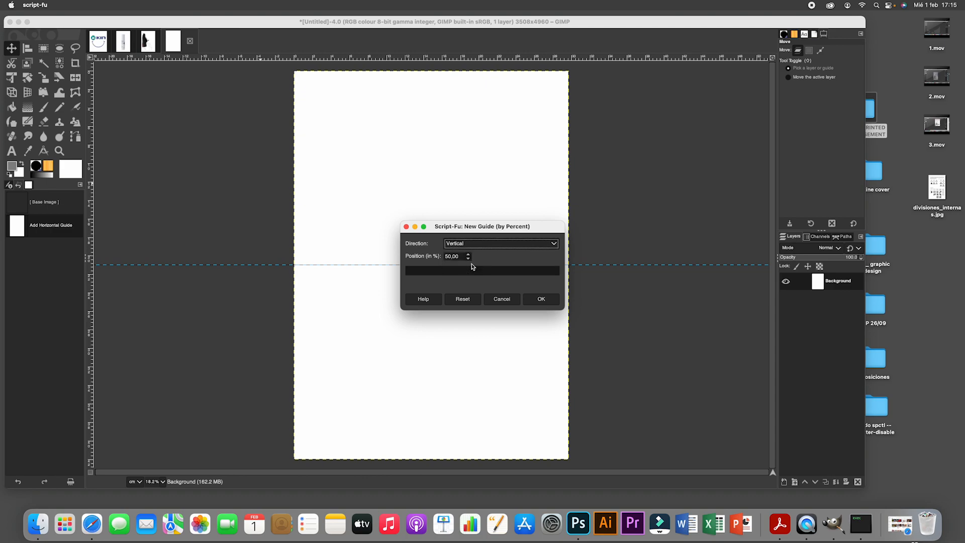
{"action": "left_click", "coordinate": [539, 300]}
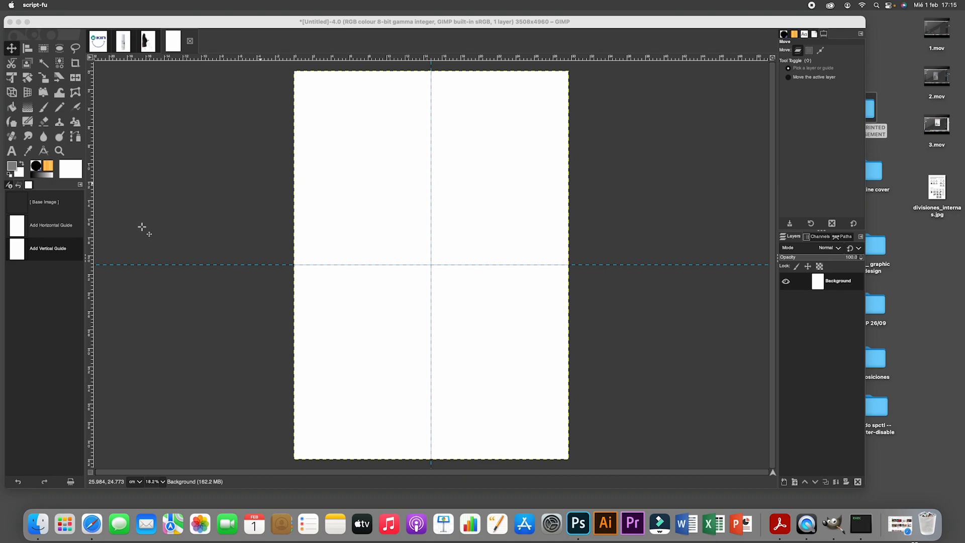
- Add another vertical guide by percent, positioned at 33.3% of the A3 image's width
{"action": "left_click", "coordinate": [161, 29]}
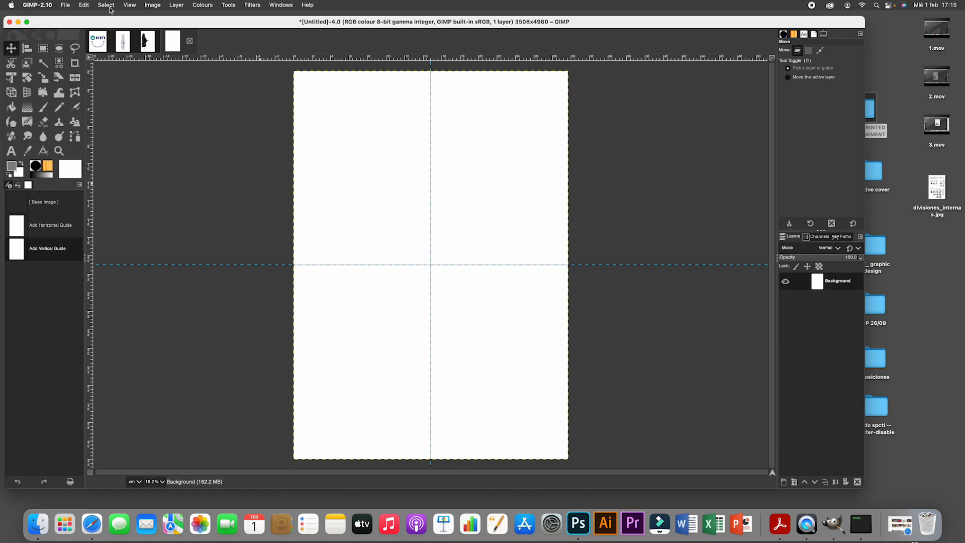
{"action": "left_click", "coordinate": [153, 5]}
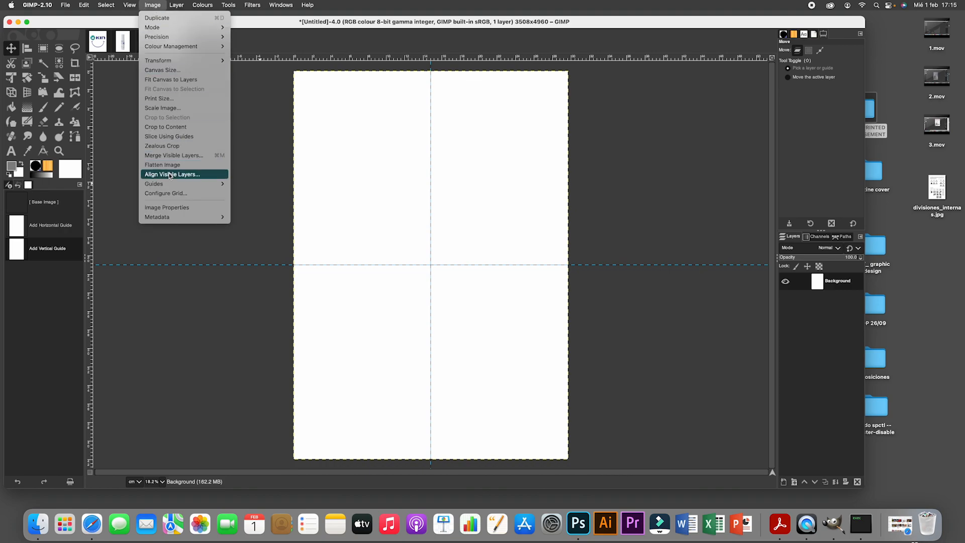
{"action": "mouse_move", "coordinate": [170, 186]}
{"action": "left_click", "coordinate": [256, 184]}
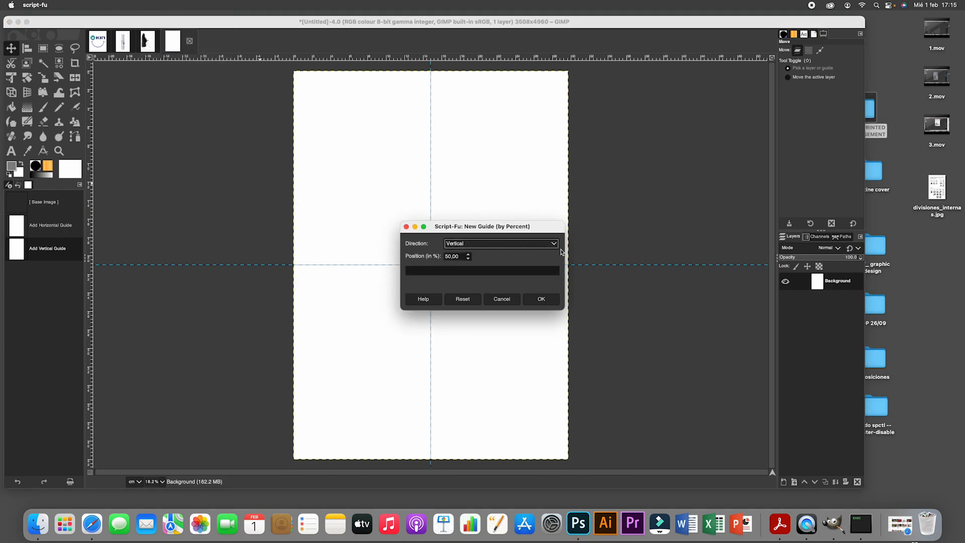
{"action": "double_click", "coordinate": [462, 256]}
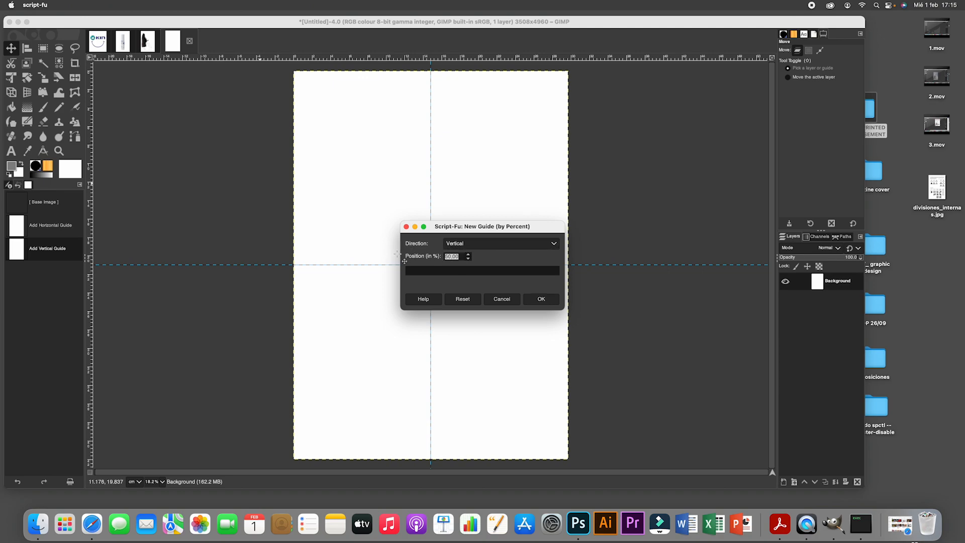
{"action": "type", "text": "33,3"}
{"action": "left_click", "coordinate": [540, 299]}
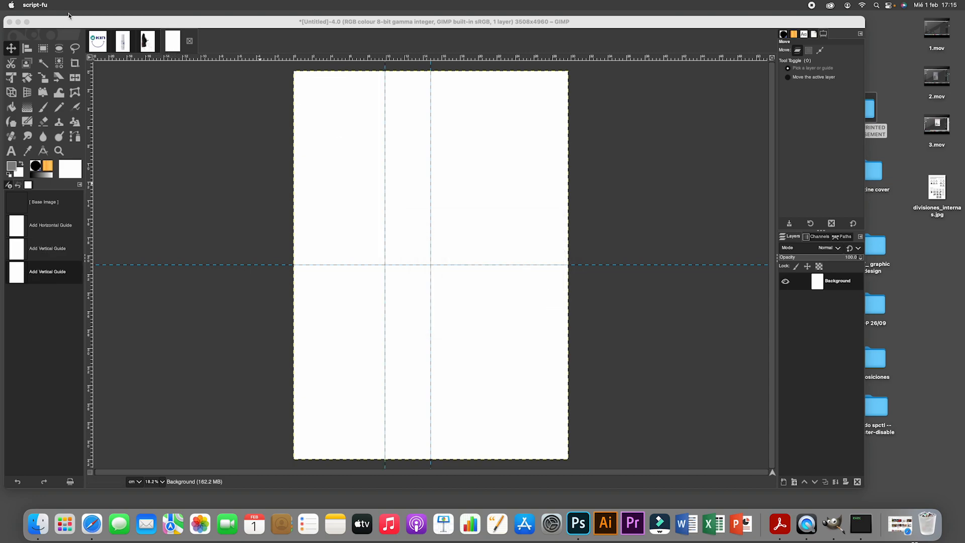
- Add a third vertical guide by percent, positioned at 66.6% of the A3 image's width
{"action": "left_click", "coordinate": [152, 5]}
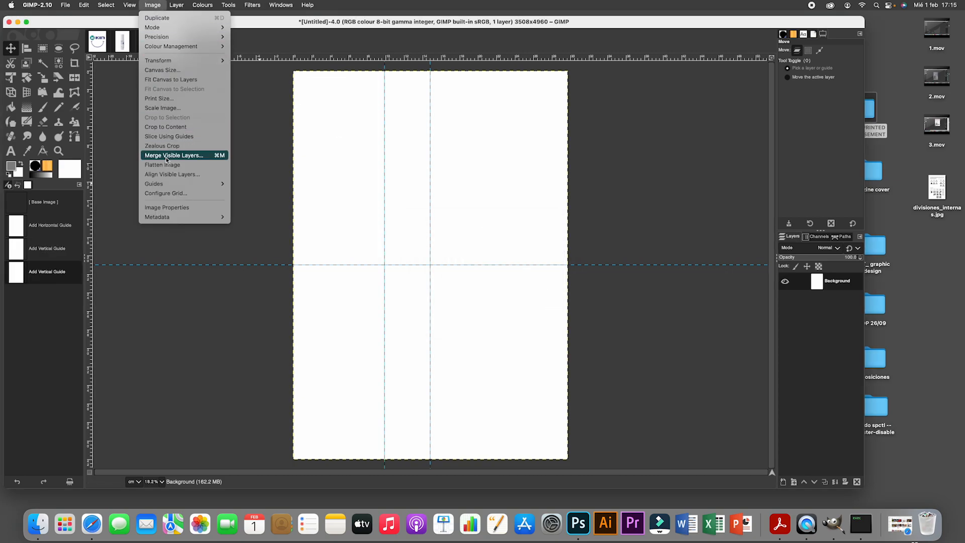
{"action": "left_click", "coordinate": [193, 184]}
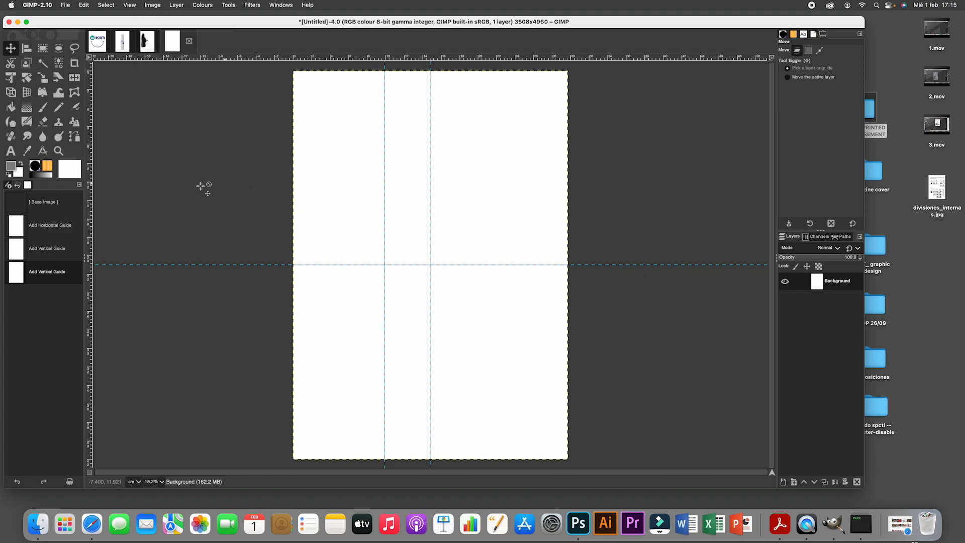
{"action": "left_click", "coordinate": [153, 5]}
{"action": "mouse_move", "coordinate": [179, 184]}
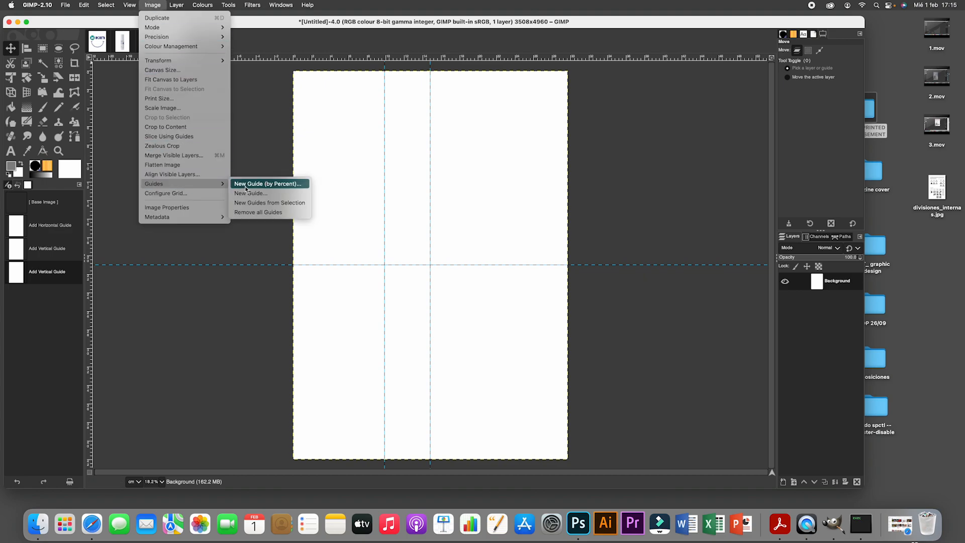
{"action": "left_click", "coordinate": [246, 185]}
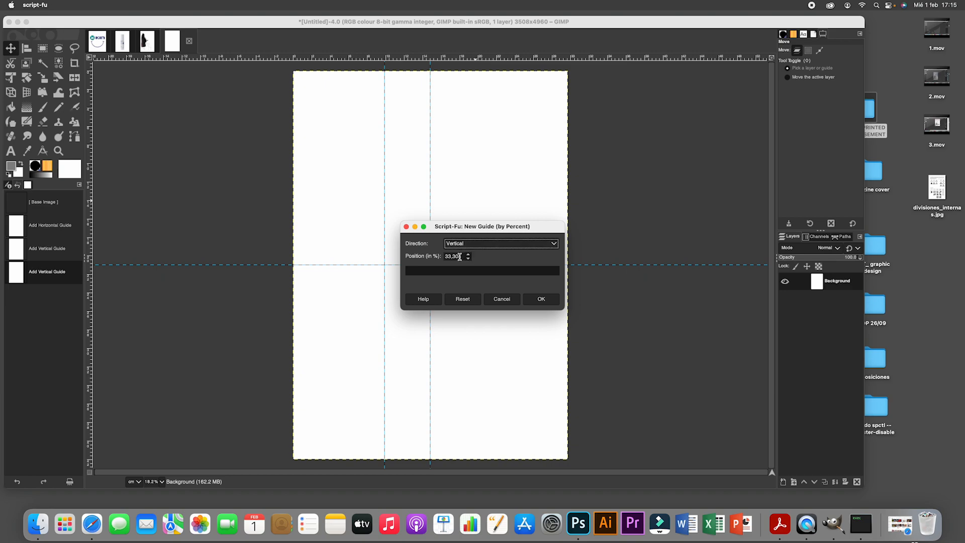
{"action": "type", "text": "66"}
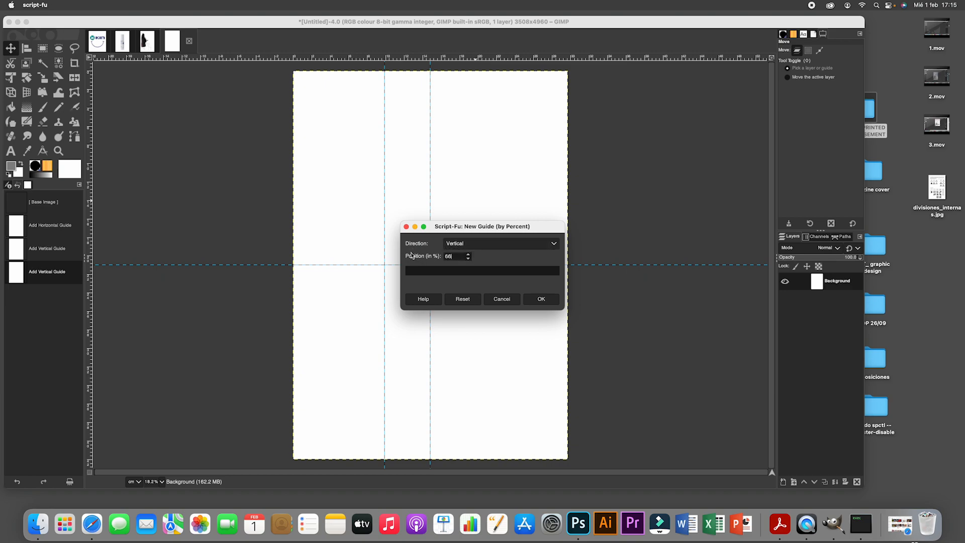
{"action": "type", "text": ",6"}
{"action": "left_click", "coordinate": [541, 298]}
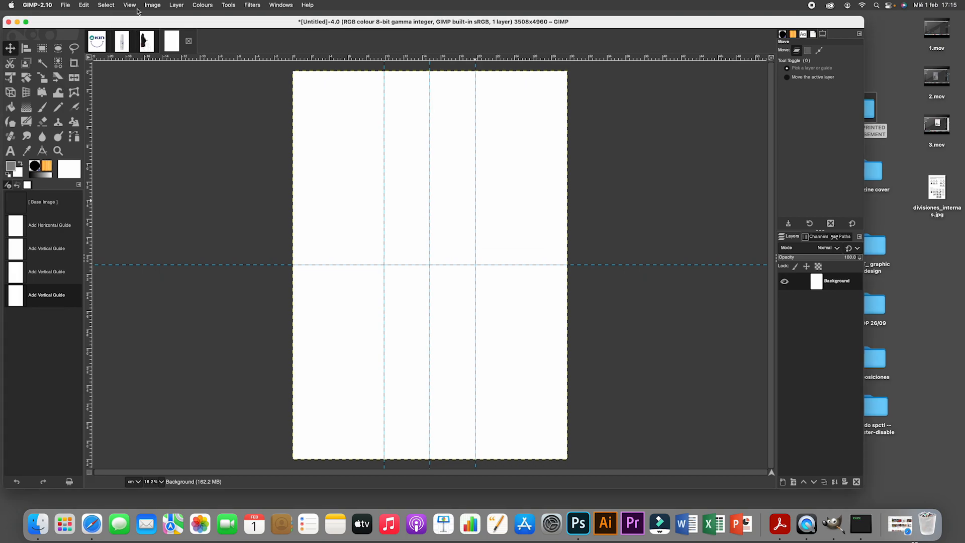
- Add a second horizontal guide by percent, positioned at 66.6% of the A3 image's height
{"action": "left_click", "coordinate": [152, 6]}
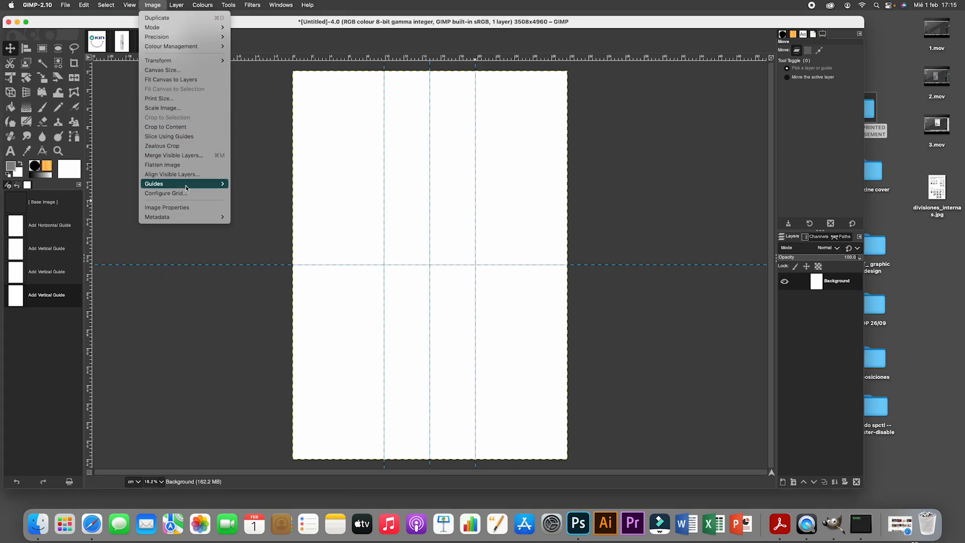
{"action": "mouse_move", "coordinate": [185, 185]}
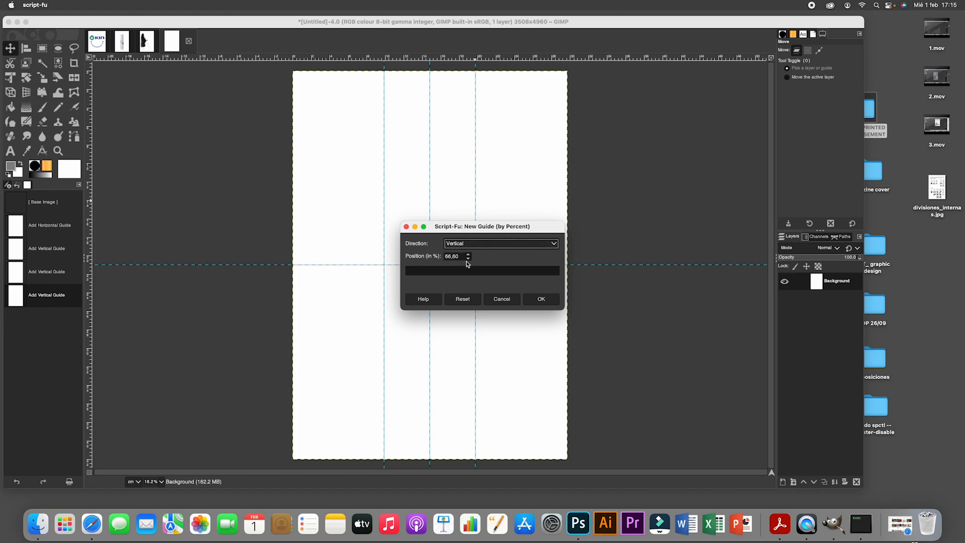
{"action": "left_click", "coordinate": [549, 244]}
{"action": "left_click", "coordinate": [537, 254]}
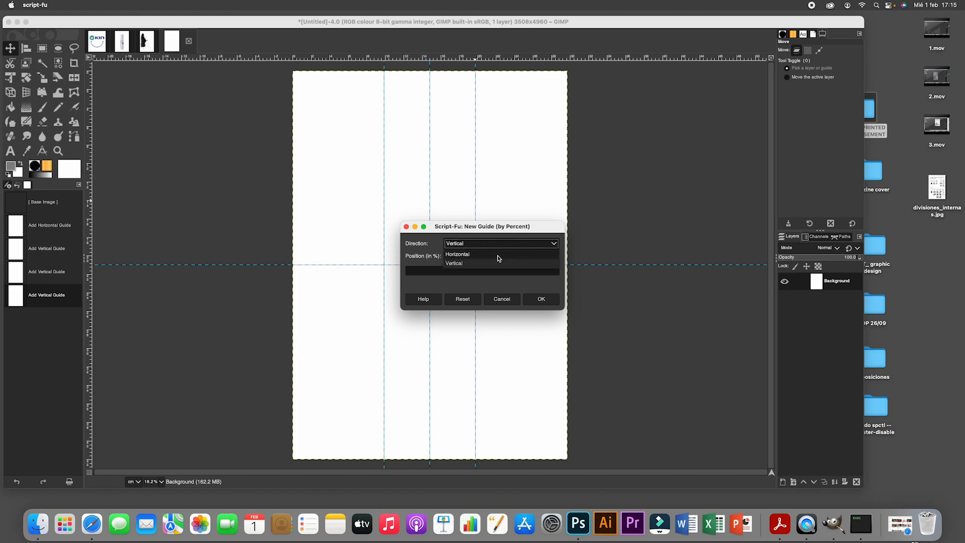
{"action": "left_click", "coordinate": [541, 299]}
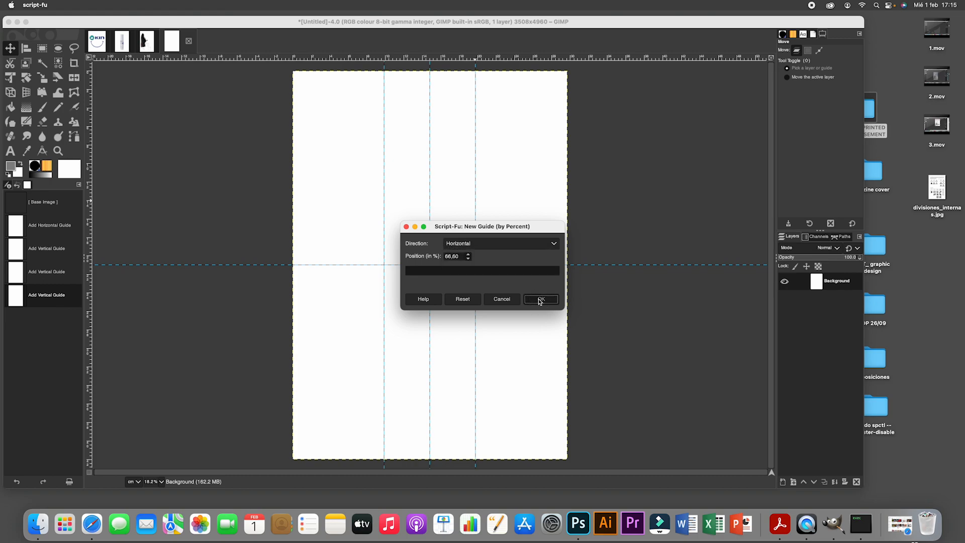
- Add a third horizontal guide by percent, positioned at 33.3% of the A3 image's height
{"action": "left_click", "coordinate": [108, 22]}
{"action": "left_click", "coordinate": [152, 5]}
{"action": "mouse_move", "coordinate": [177, 186]}
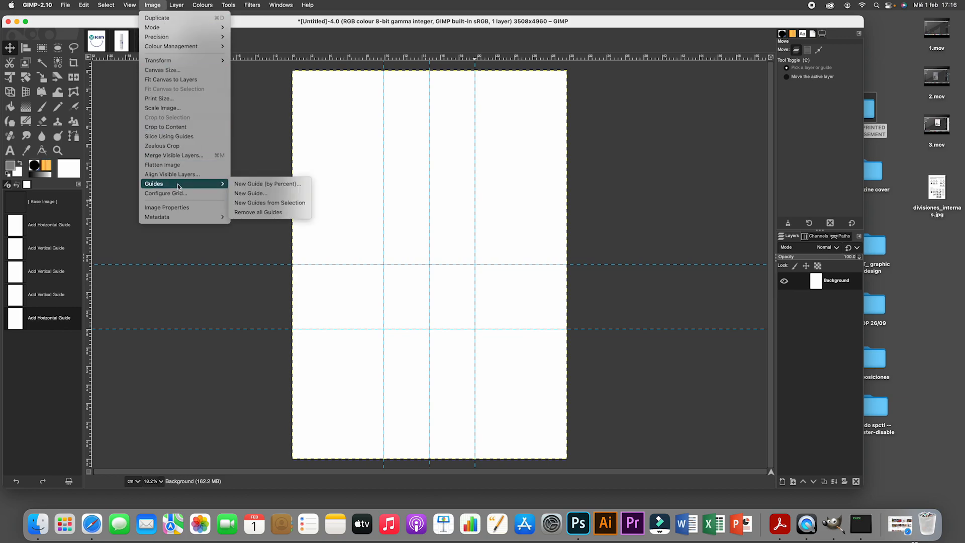
{"action": "left_click", "coordinate": [255, 184]}
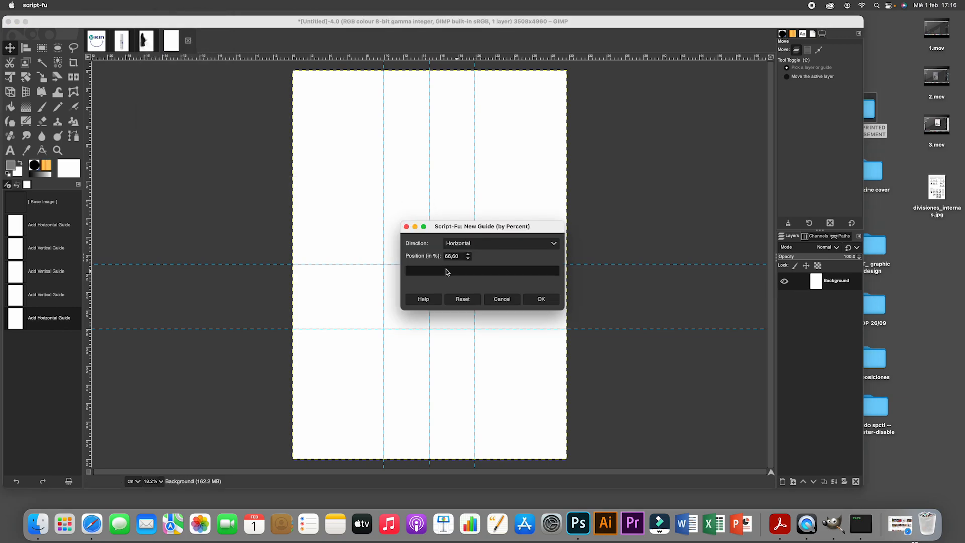
{"action": "left_click", "coordinate": [534, 244]}
{"action": "left_click", "coordinate": [468, 244]}
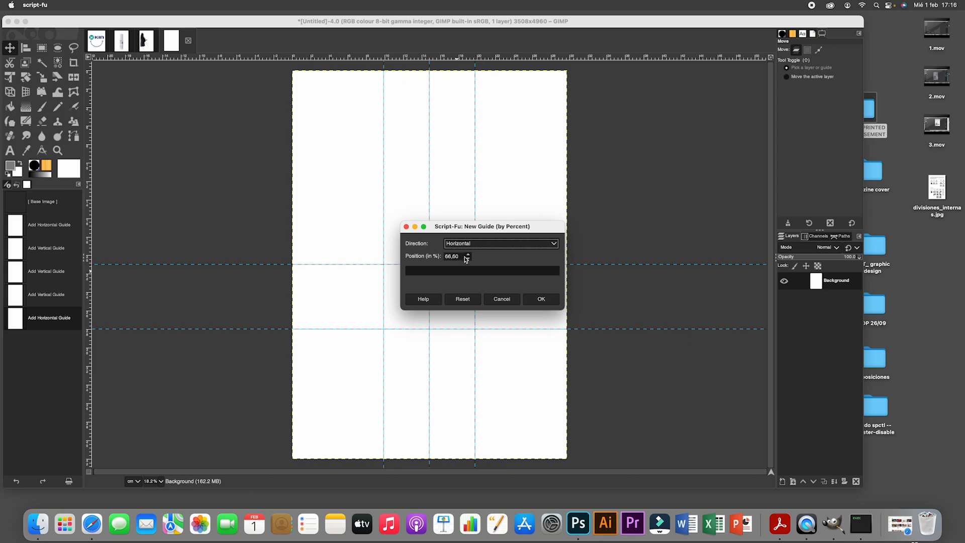
{"action": "left_click", "coordinate": [457, 256]}
{"action": "type", "text": "33,3"}
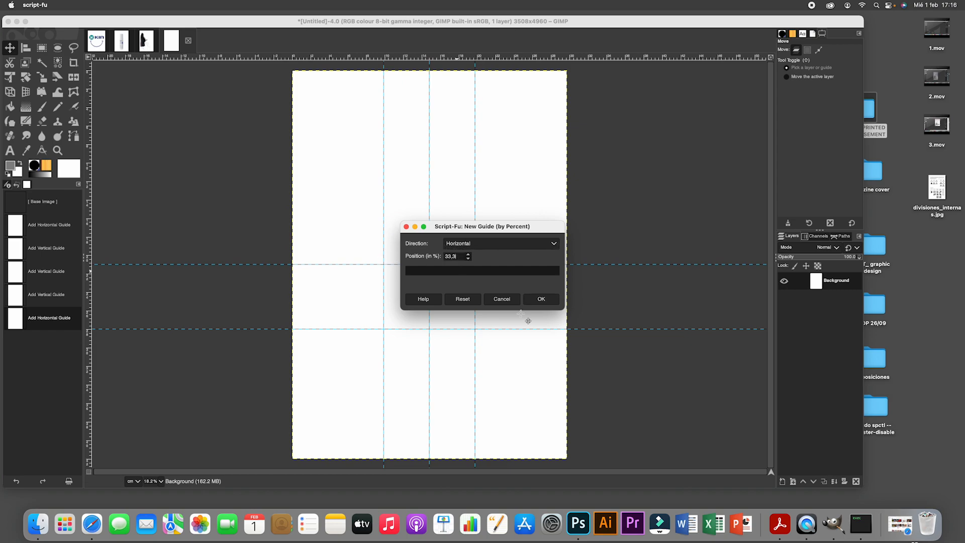
{"action": "left_click", "coordinate": [542, 299]}
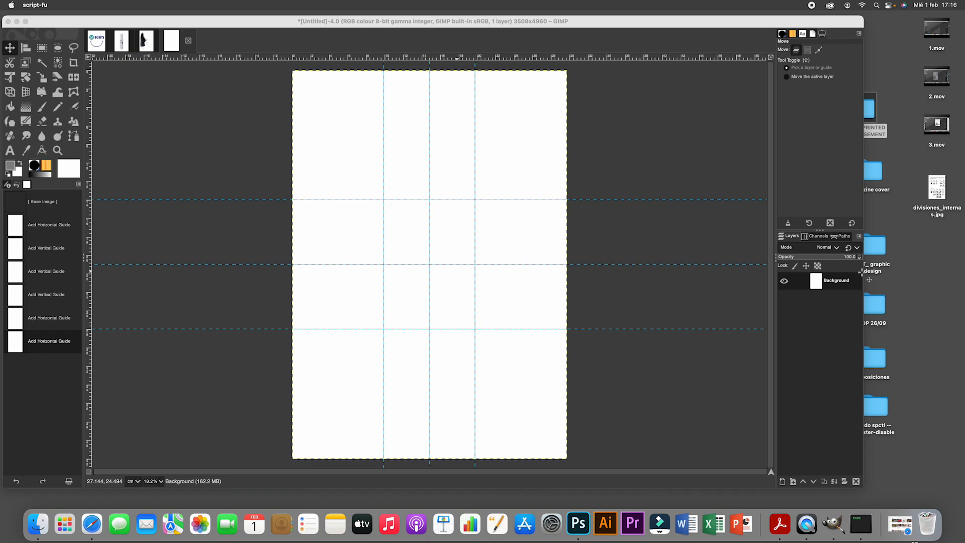
- Select the entire visuals_poster image and copy it
{"action": "left_click", "coordinate": [155, 76]}
{"action": "left_click", "coordinate": [147, 43]}
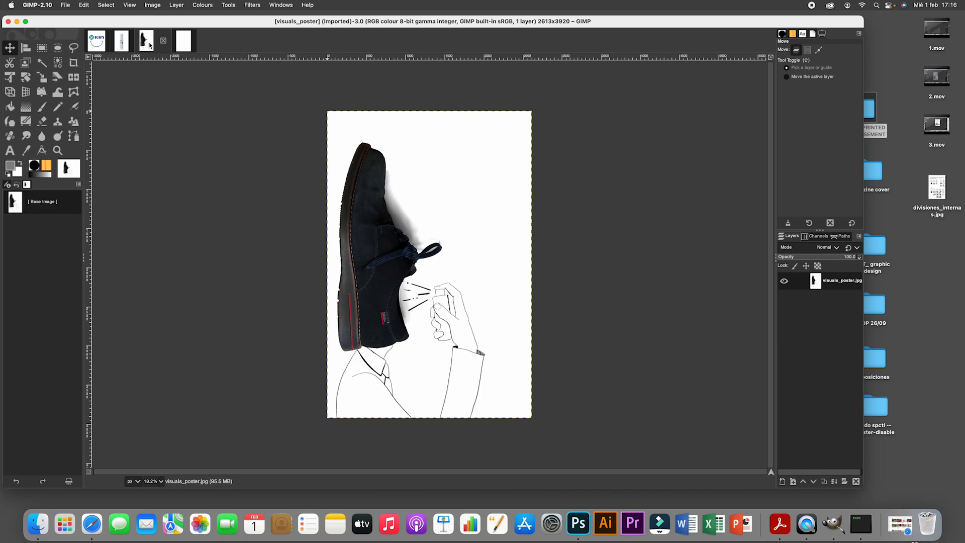
{"action": "left_click", "coordinate": [106, 5]}
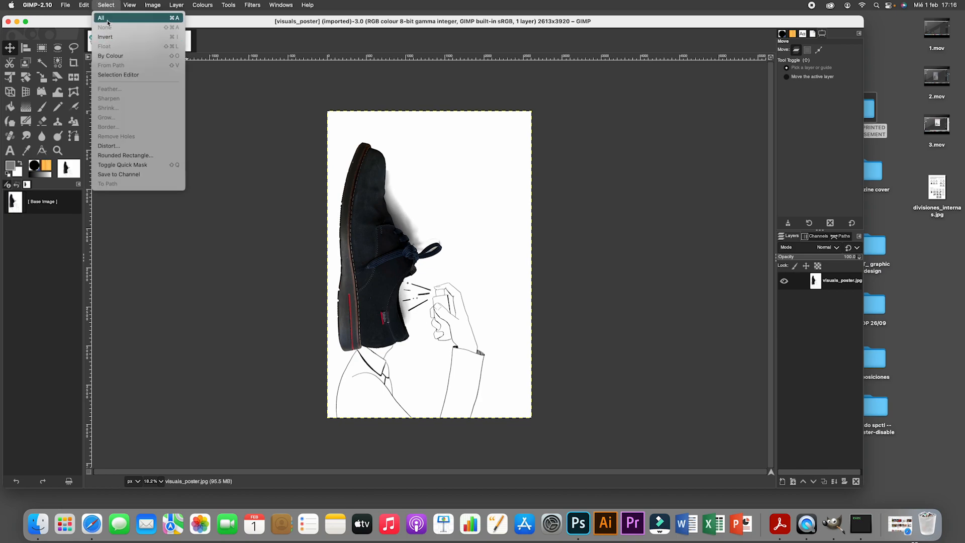
{"action": "left_click", "coordinate": [108, 21]}
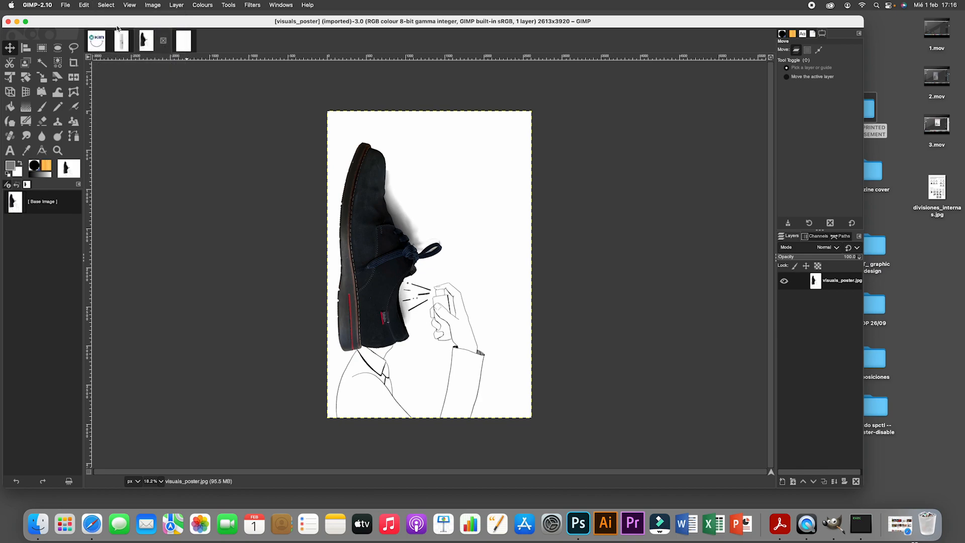
{"action": "left_click", "coordinate": [84, 5]}
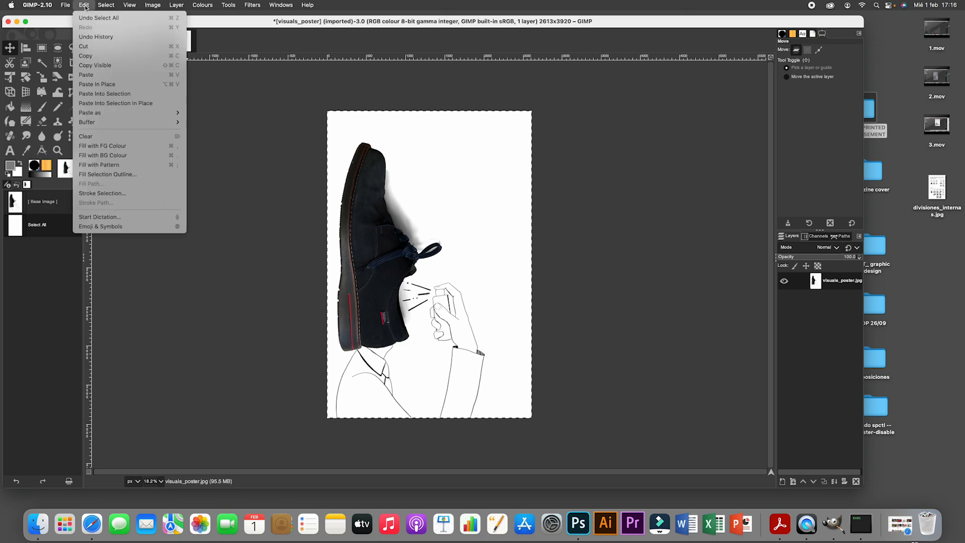
{"action": "left_click", "coordinate": [87, 56]}
- Paste the shoe visual into the A3 poster as a new layer and move it down to rest on the poster's bottom edge
{"action": "left_click", "coordinate": [183, 44]}
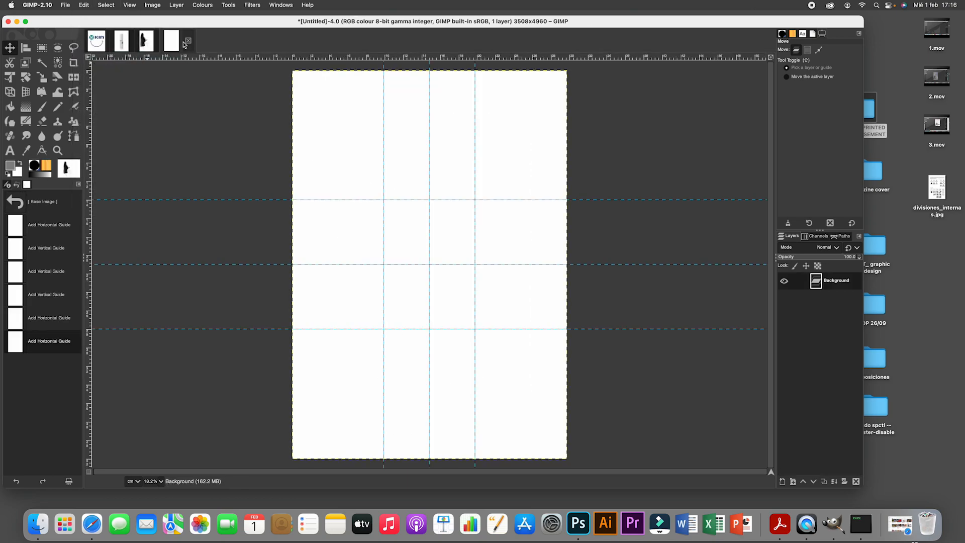
{"action": "left_click", "coordinate": [85, 5]}
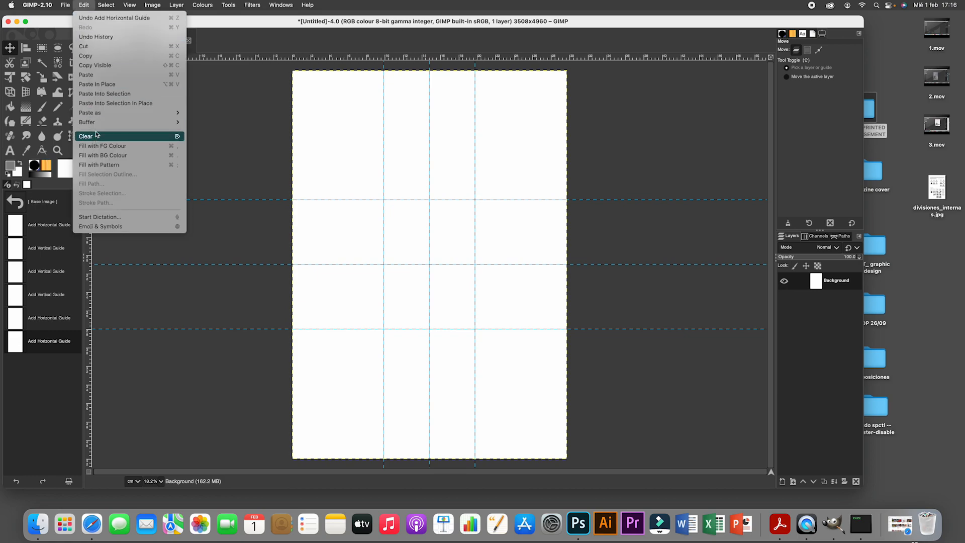
{"action": "mouse_move", "coordinate": [126, 113]}
{"action": "left_click", "coordinate": [200, 115]}
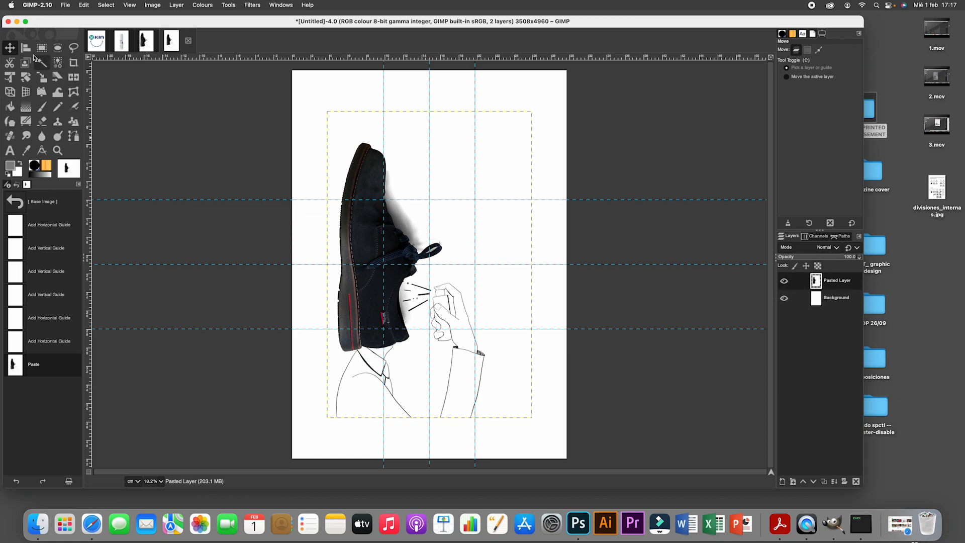
{"action": "left_click_drag", "start_coordinate": [367, 295], "coordinate": [352, 338]}
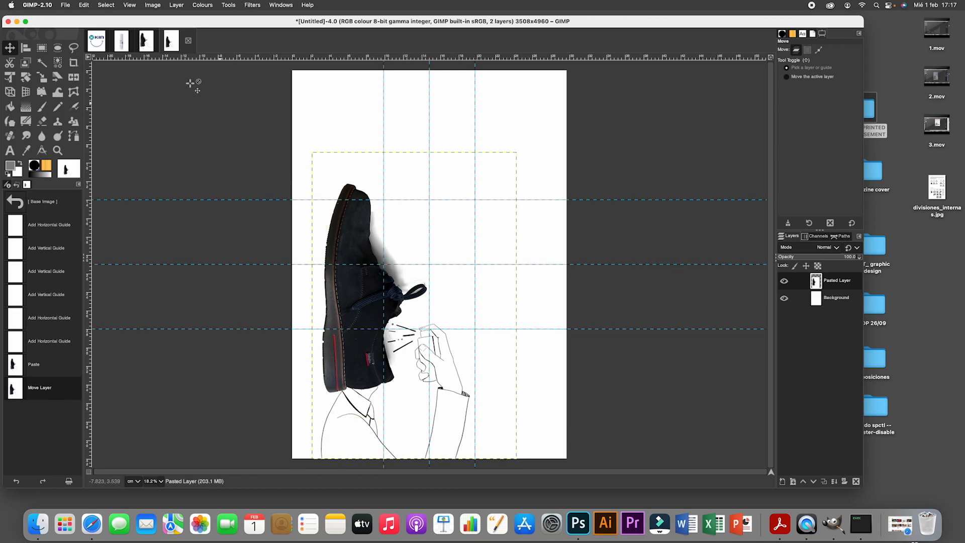
- Select the entire LOGO image and copy it
{"action": "left_click", "coordinate": [97, 40]}
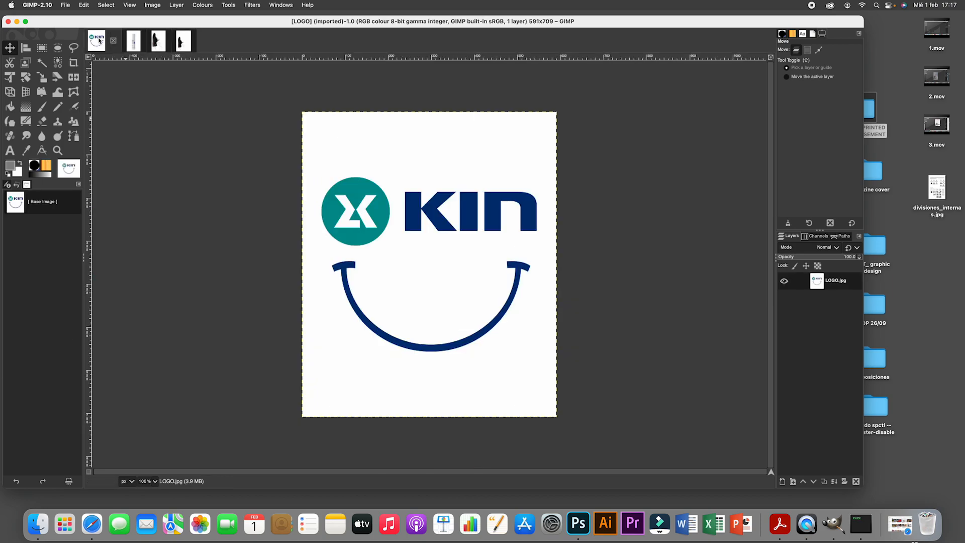
{"action": "left_click", "coordinate": [101, 5]}
{"action": "left_click", "coordinate": [107, 15]}
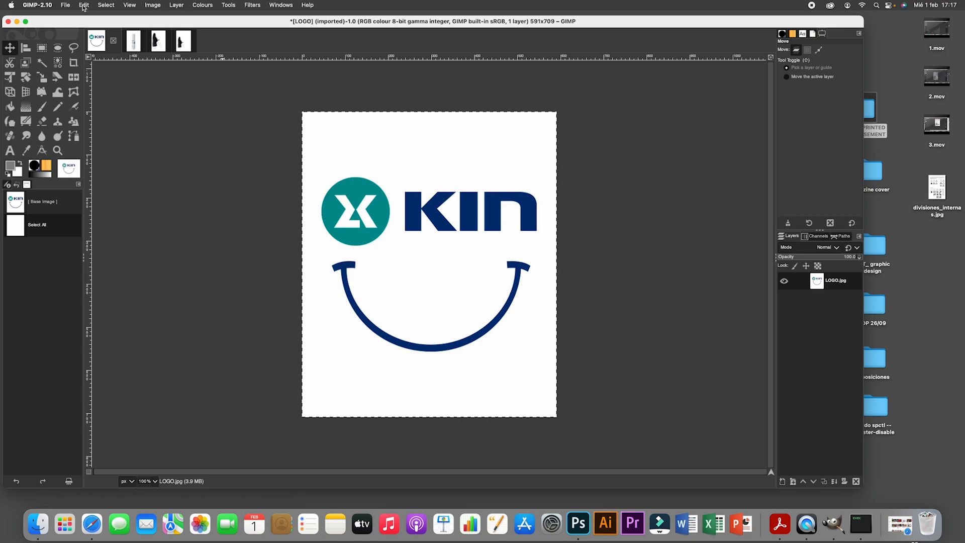
{"action": "left_click", "coordinate": [84, 6]}
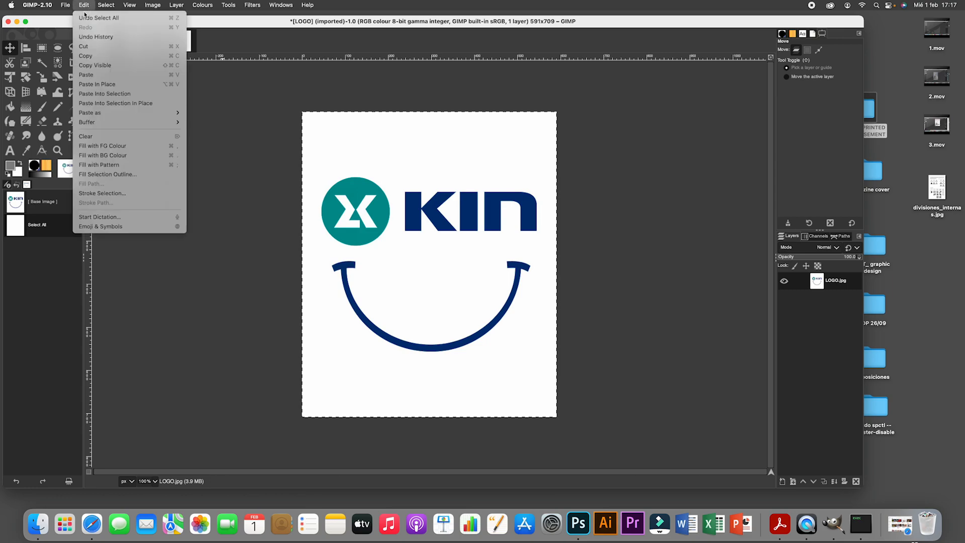
{"action": "left_click", "coordinate": [88, 56]}
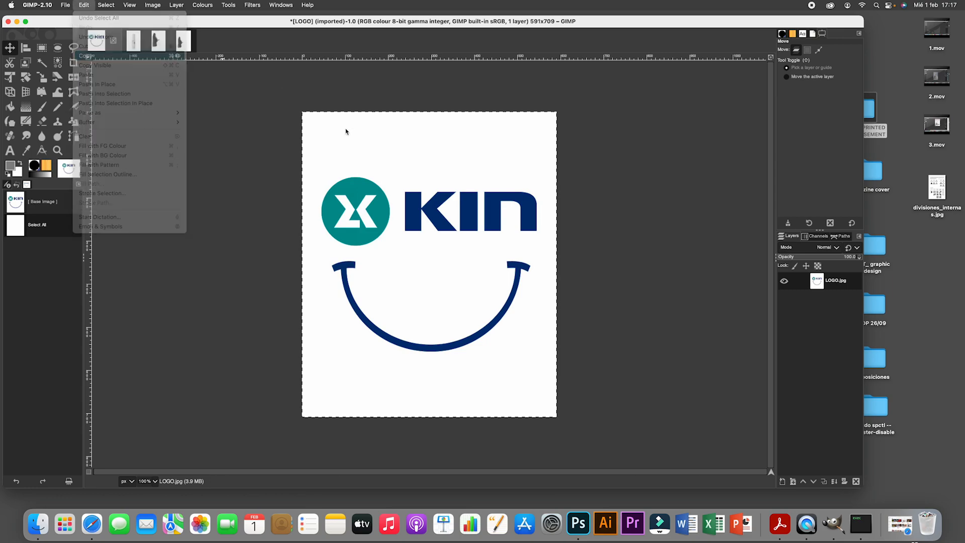
- Paste the copied KIN logo into the A3 poster as a new layer
{"action": "left_click", "coordinate": [183, 40]}
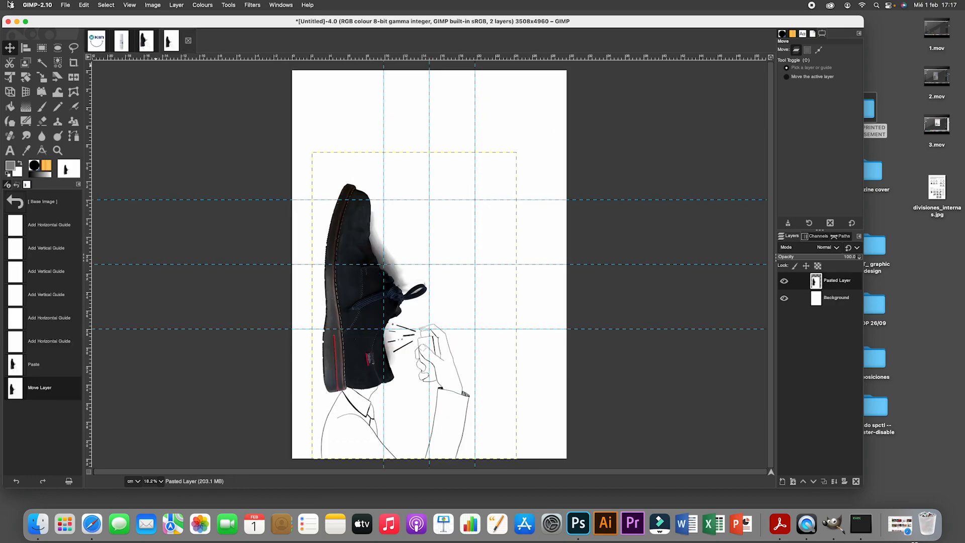
{"action": "left_click", "coordinate": [68, 8]}
{"action": "mouse_move", "coordinate": [85, 6]}
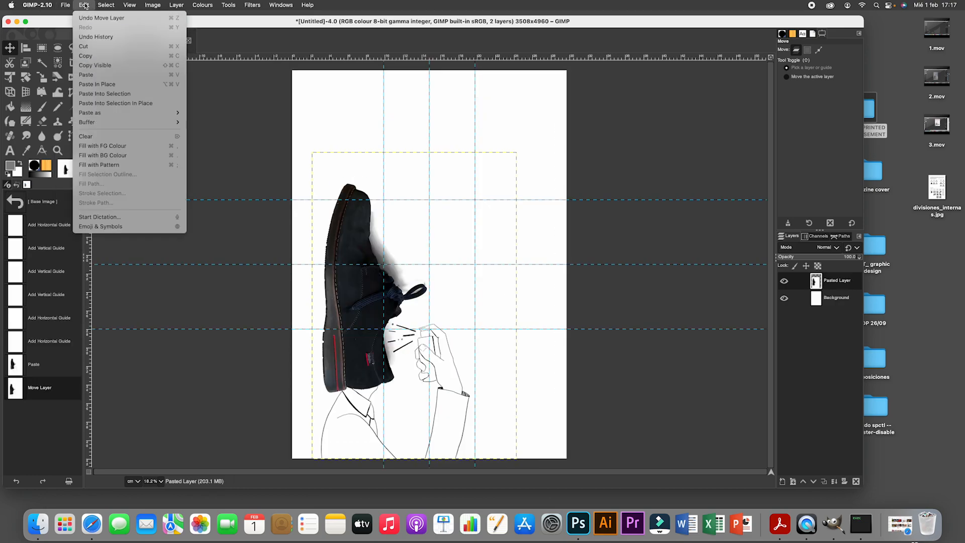
{"action": "mouse_move", "coordinate": [106, 114]}
{"action": "left_click", "coordinate": [220, 115]}
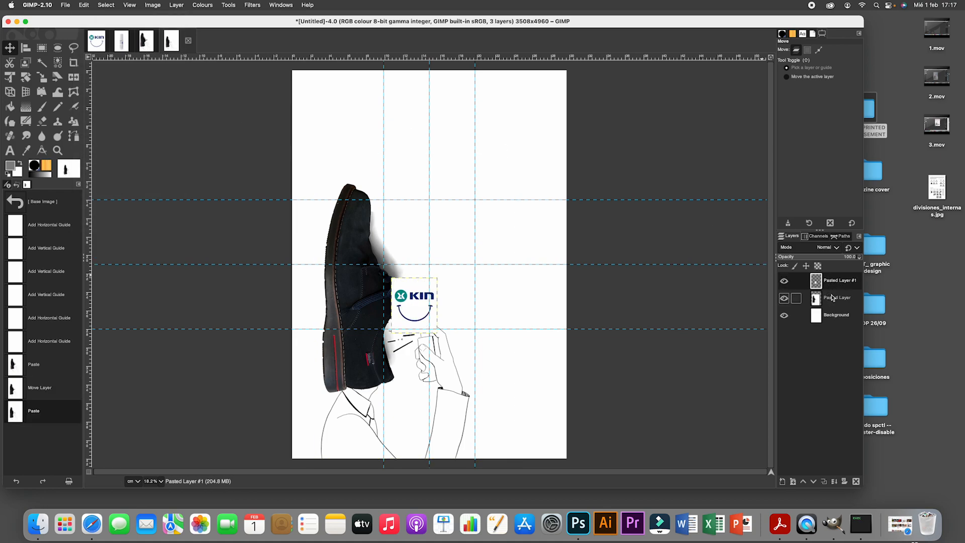
- Rename the pasted logo layer as LOGO and the pasted shoe layer as VISUALS
{"action": "double_click", "coordinate": [832, 281]}
{"action": "left_click_drag", "start_coordinate": [824, 282], "coordinate": [877, 282]}
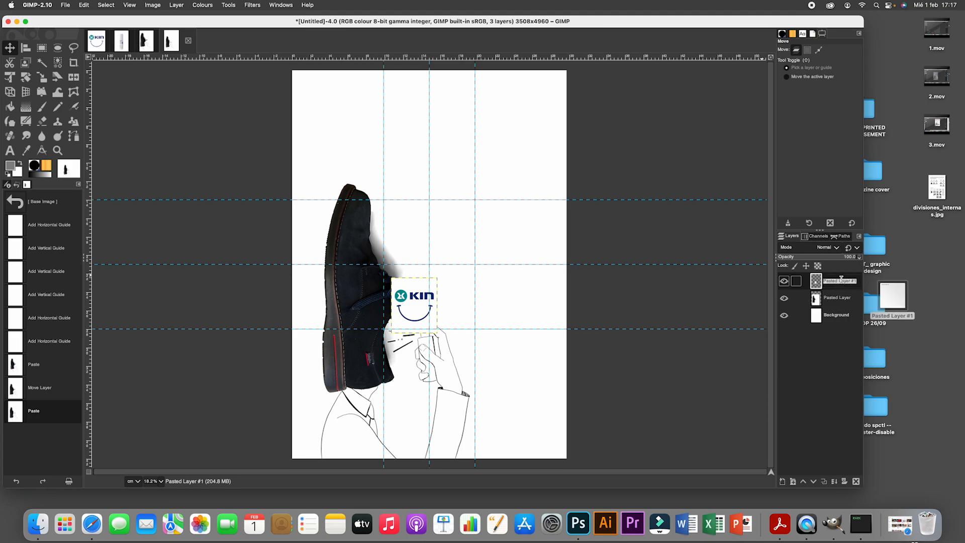
{"action": "type", "text": "LOGO"}
{"action": "left_click", "coordinate": [838, 299]}
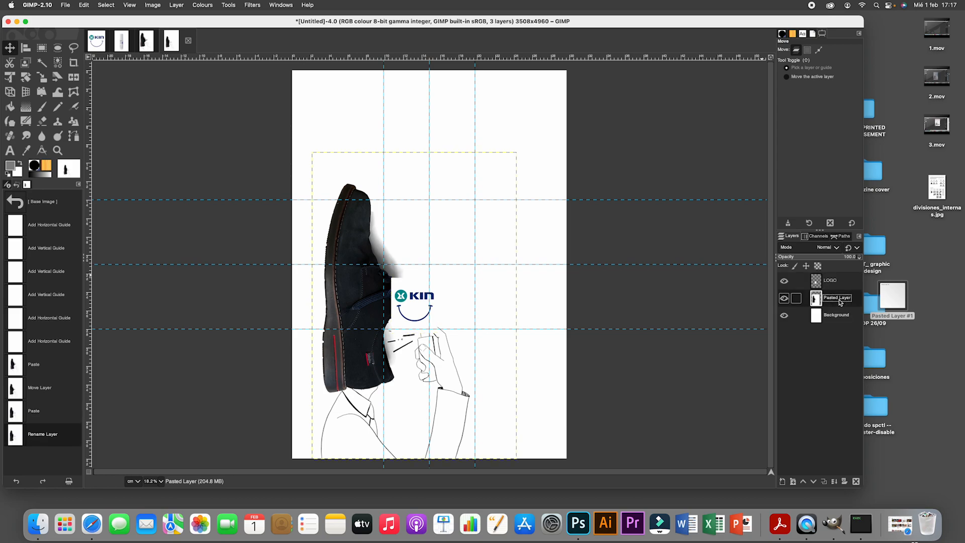
{"action": "double_click", "coordinate": [838, 300]}
{"action": "type", "text": "VISUALS"}
{"action": "key", "text": "Return"}
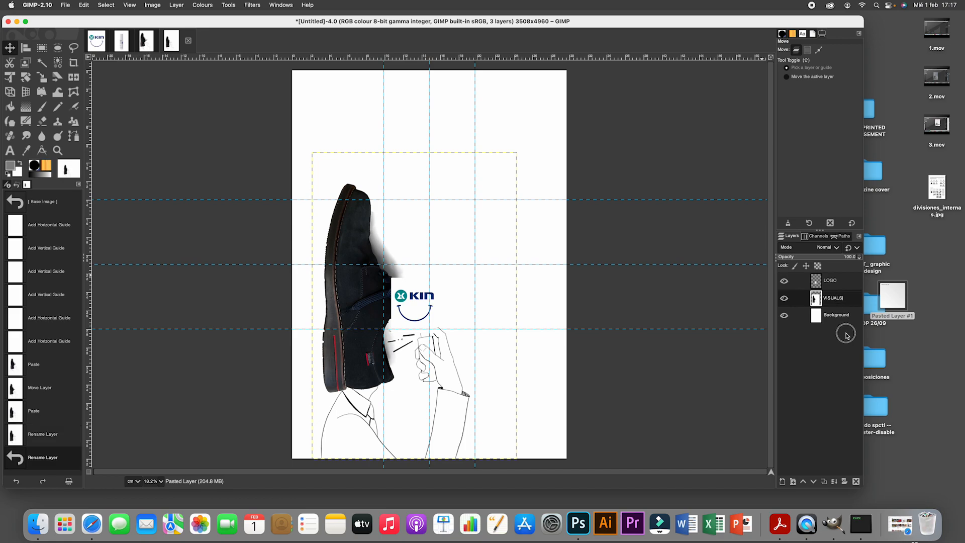
- Move the LOGO layer into the poster's lower-left corner
{"action": "left_click", "coordinate": [830, 280]}
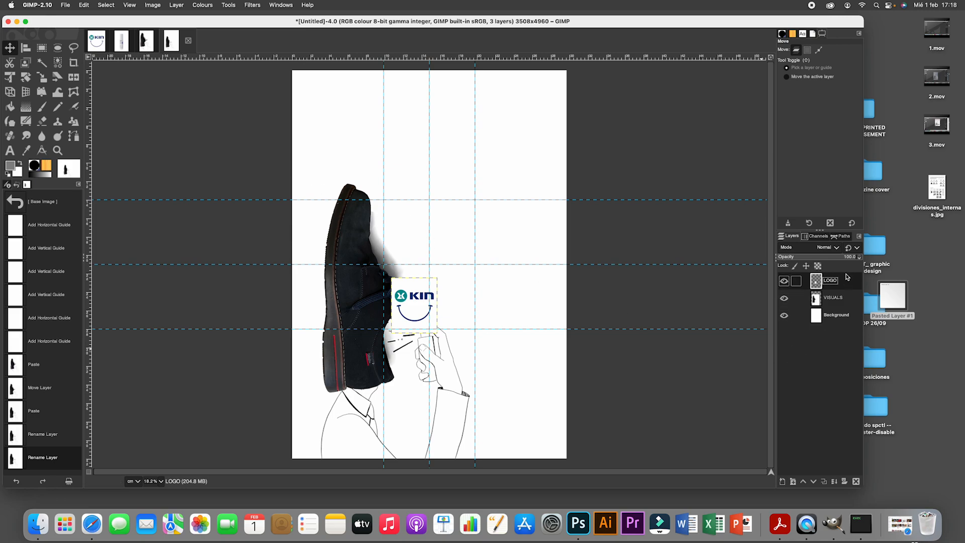
{"action": "left_click", "coordinate": [14, 49]}
{"action": "left_click_drag", "start_coordinate": [418, 325], "coordinate": [520, 353]}
{"action": "left_click_drag", "start_coordinate": [519, 252], "coordinate": [320, 458]}
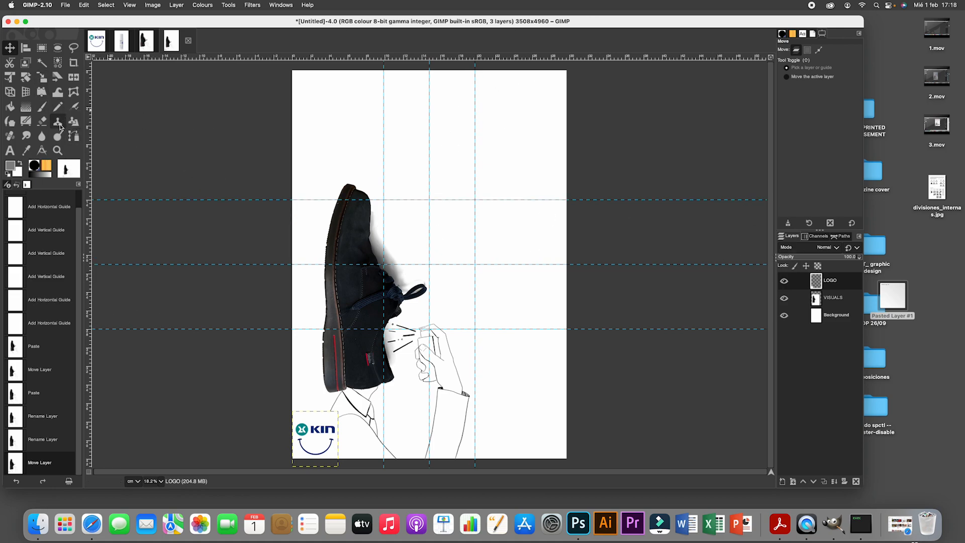
- Add a wide text box near the poster's upper edge, above the shoe, reading "freshen your breath"
{"action": "left_click", "coordinate": [10, 150]}
{"action": "left_click_drag", "start_coordinate": [312, 106], "coordinate": [545, 162]}
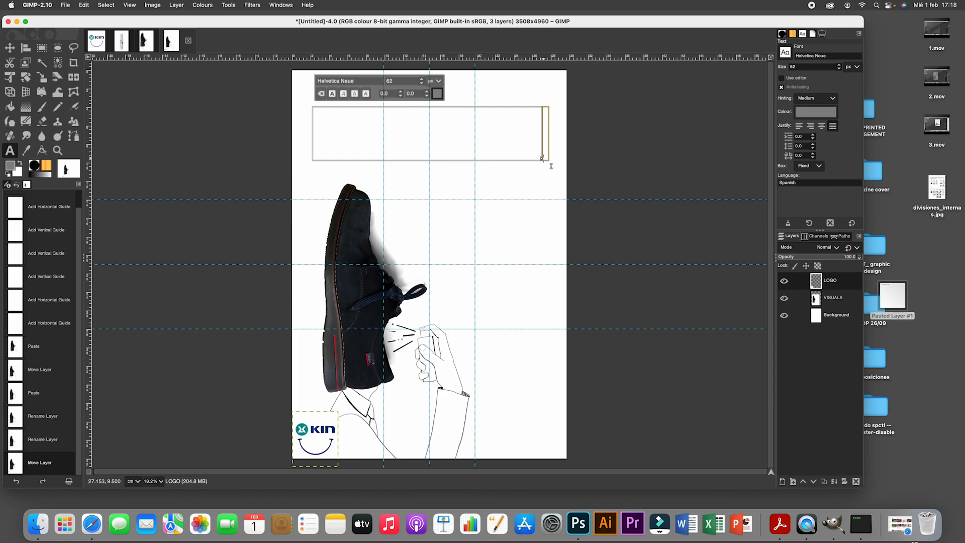
{"action": "type", "text": "freshen"}
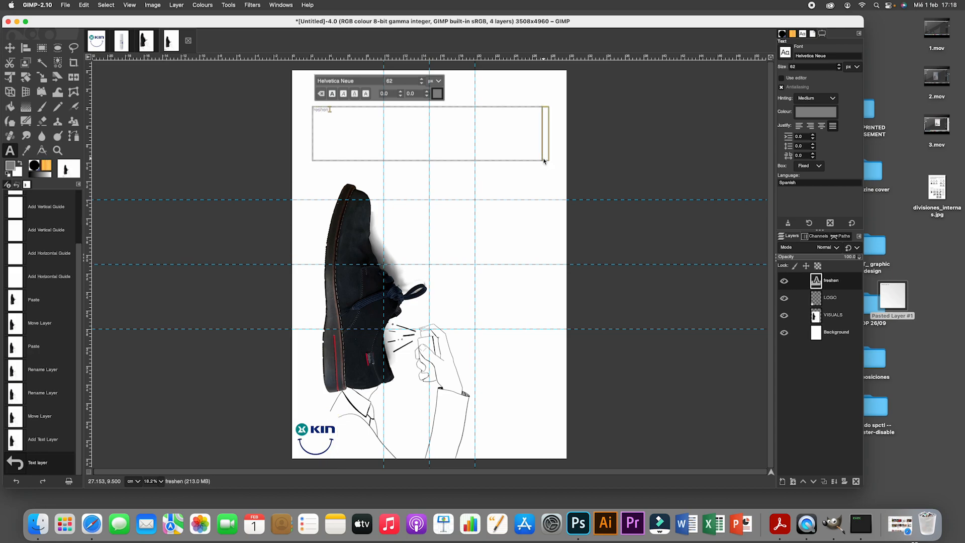
{"action": "type", "text": " your breath"}
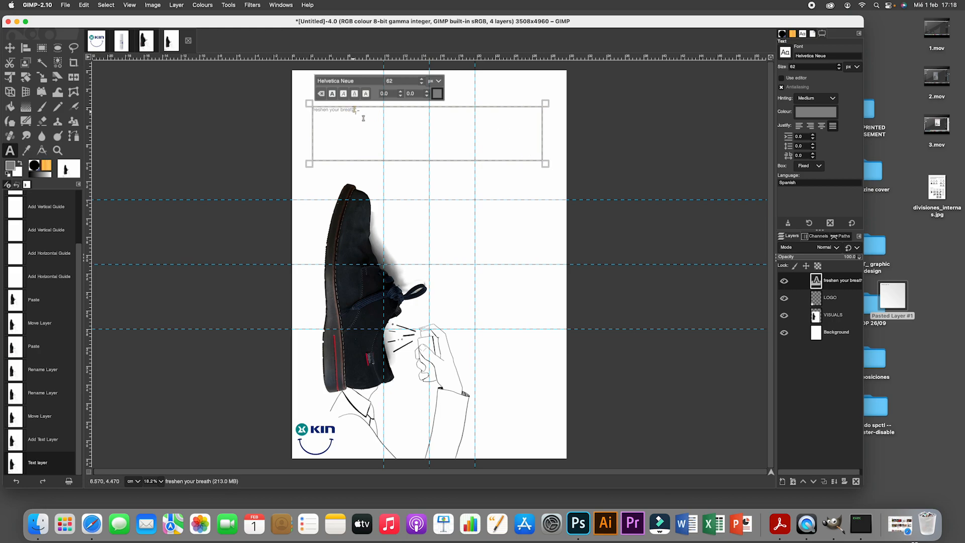
- Colour the whole "freshen your breath" headline blue, 5999ee
{"action": "left_click_drag", "start_coordinate": [355, 110], "coordinate": [304, 110]}
{"action": "left_click", "coordinate": [437, 93]}
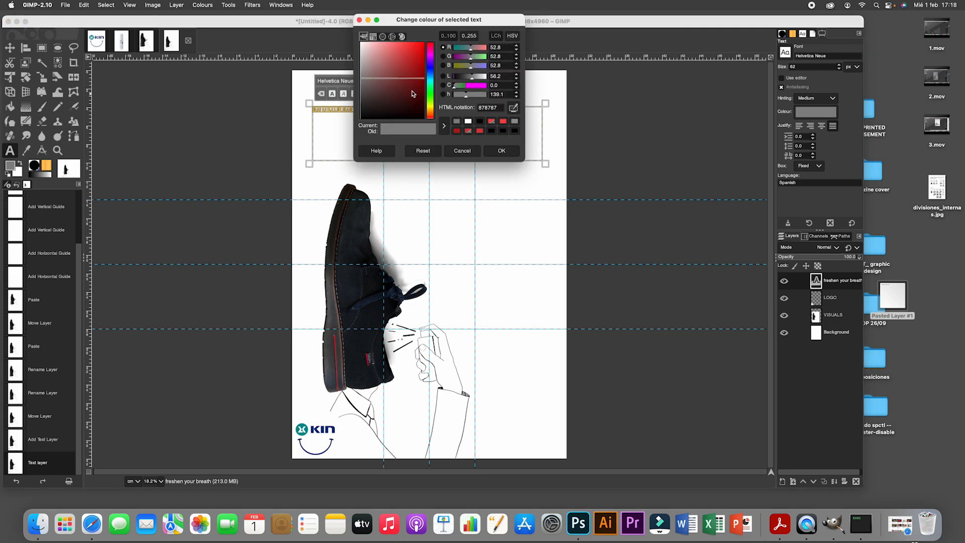
{"action": "left_click", "coordinate": [432, 97]}
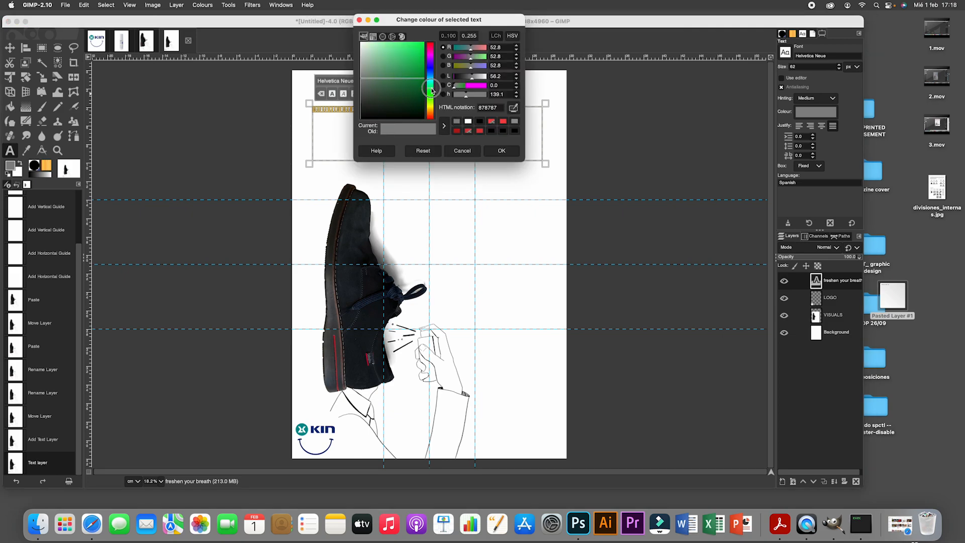
{"action": "left_click_drag", "start_coordinate": [413, 70], "coordinate": [421, 58]}
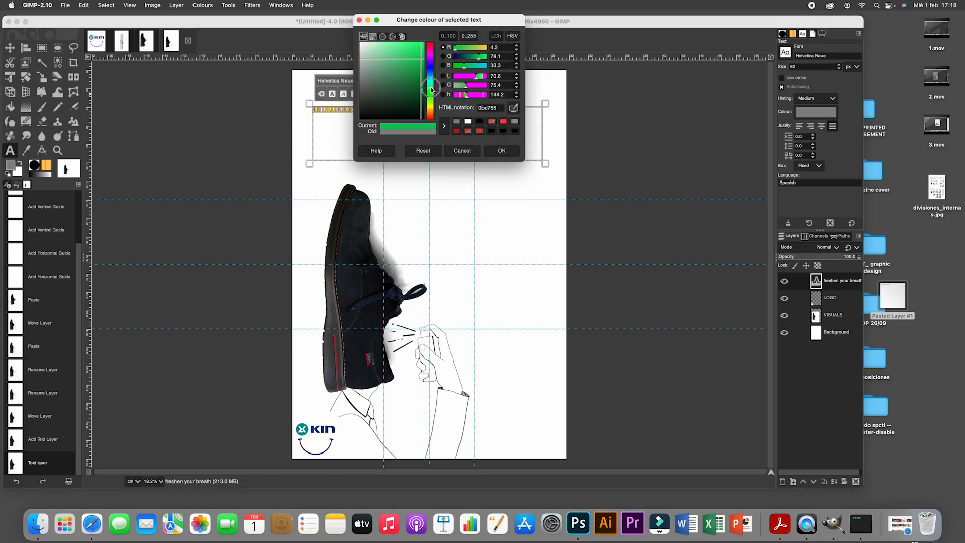
{"action": "left_click_drag", "start_coordinate": [430, 90], "coordinate": [401, 48]}
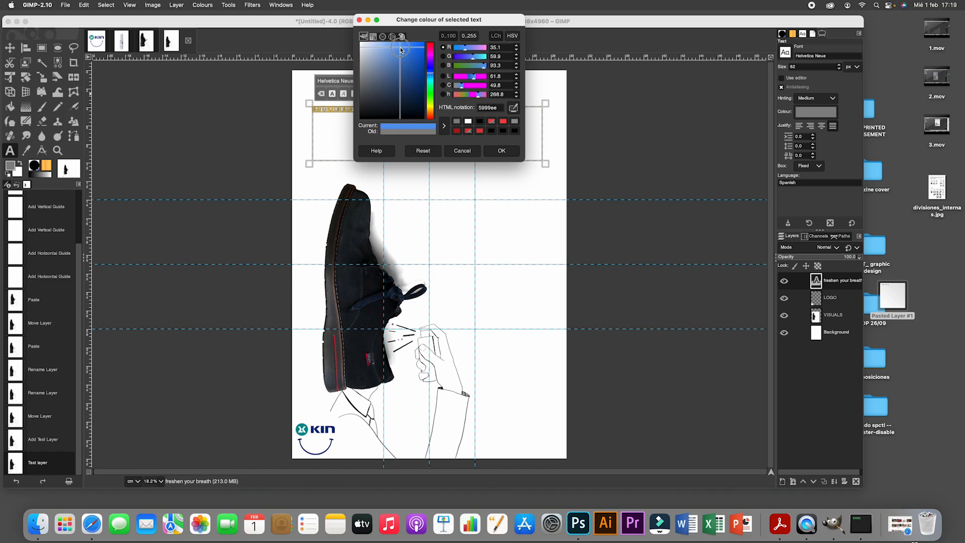
{"action": "left_click", "coordinate": [502, 153]}
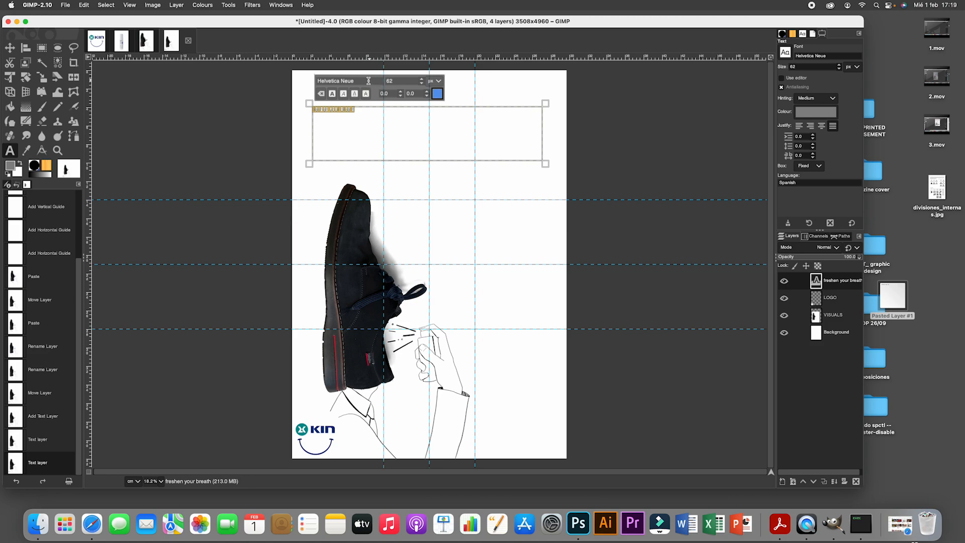
- Set the selected headline's font size to 300 px and make it italic
{"action": "double_click", "coordinate": [405, 83]}
{"action": "type", "text": "200"}
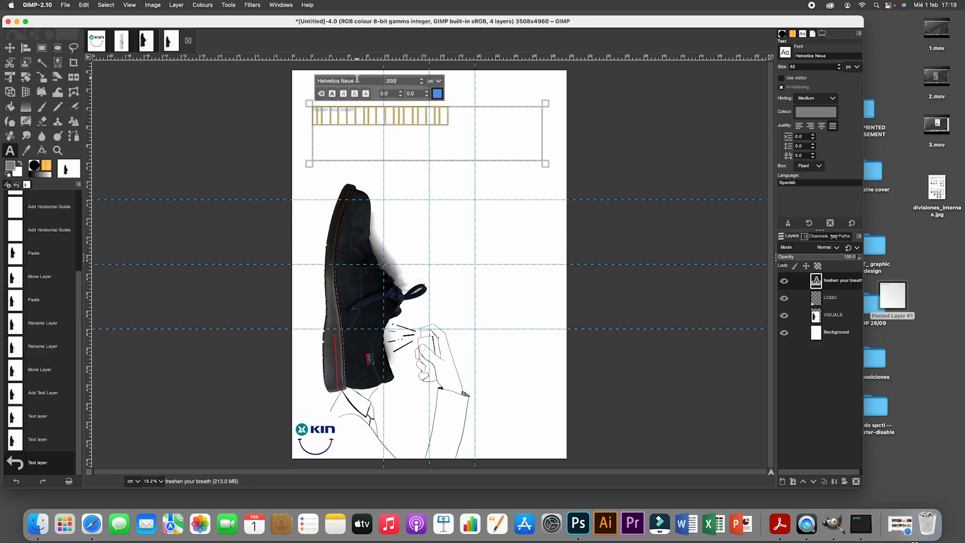
{"action": "left_click_drag", "start_coordinate": [403, 80], "coordinate": [355, 80]}
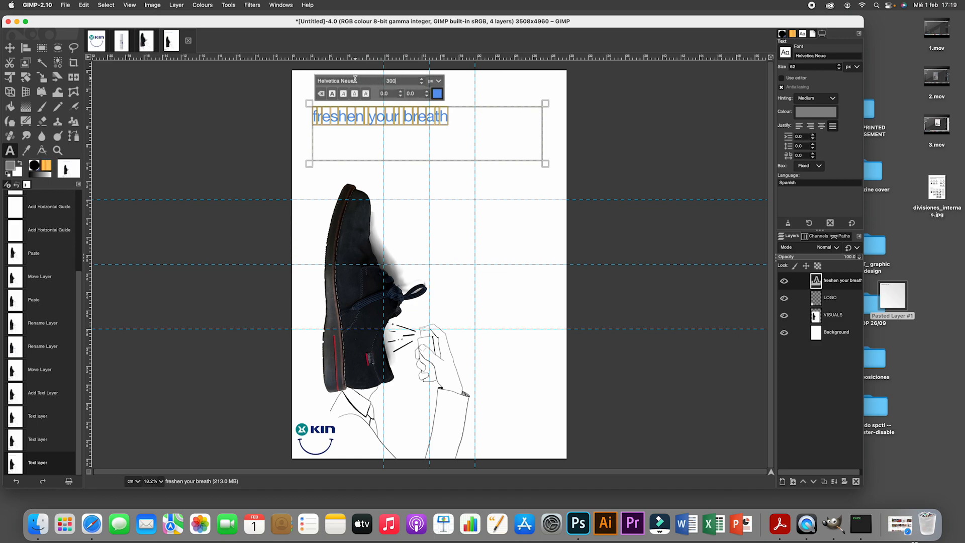
{"action": "type", "text": "300"}
{"action": "key", "text": "Return"}
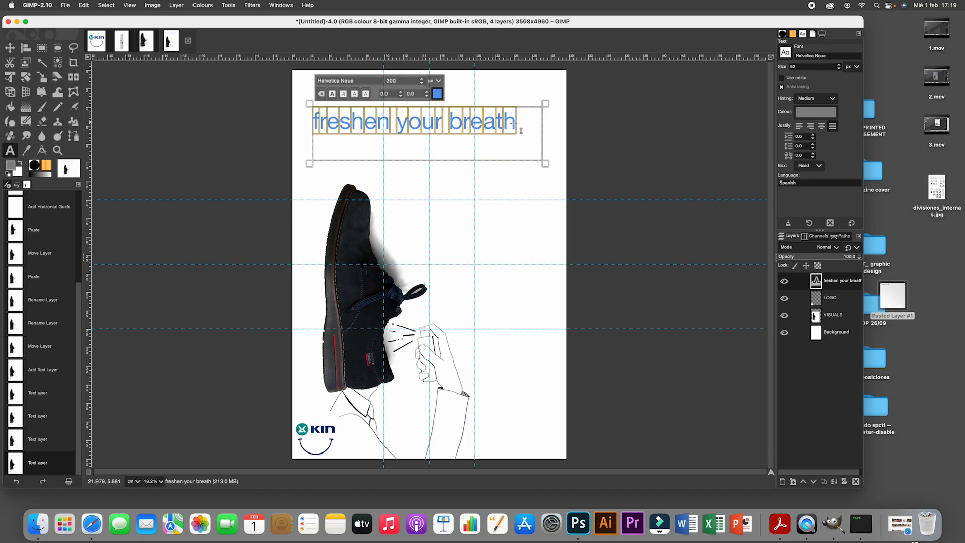
{"action": "left_click", "coordinate": [343, 93]}
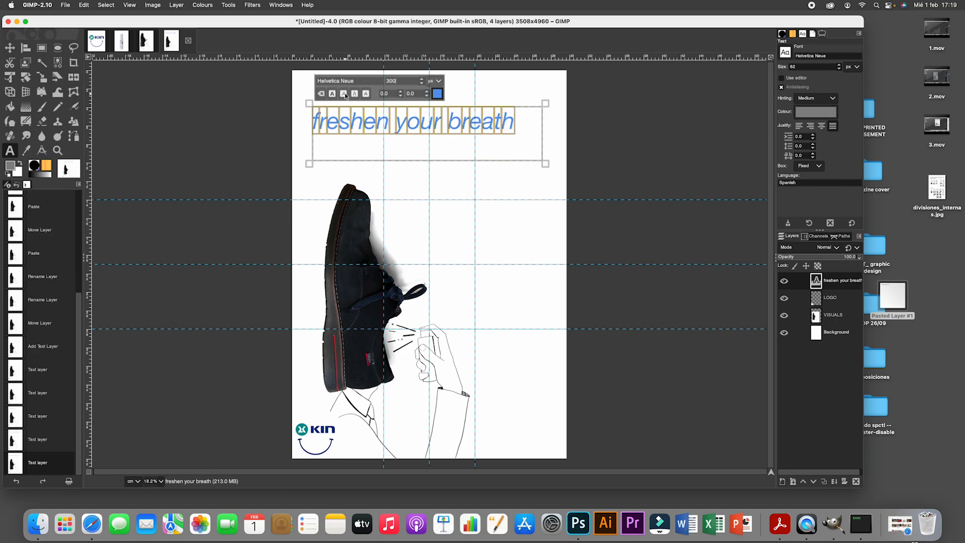
- Recolour the whole headline in teal 009191, sampled from the KIN logo in the poster's lower-left corner
{"action": "left_click", "coordinate": [437, 94]}
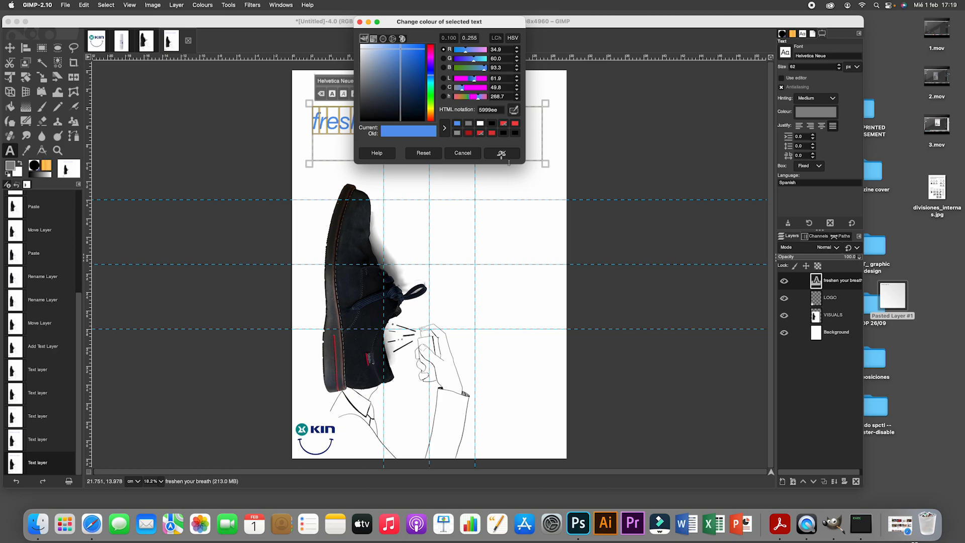
{"action": "left_click", "coordinate": [513, 111]}
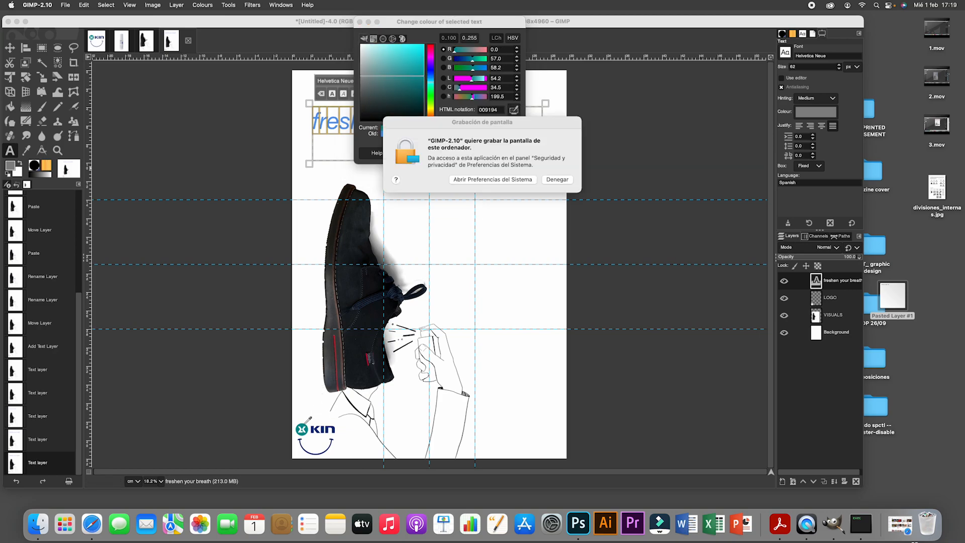
{"action": "left_click", "coordinate": [302, 423]}
{"action": "left_click", "coordinate": [304, 422]}
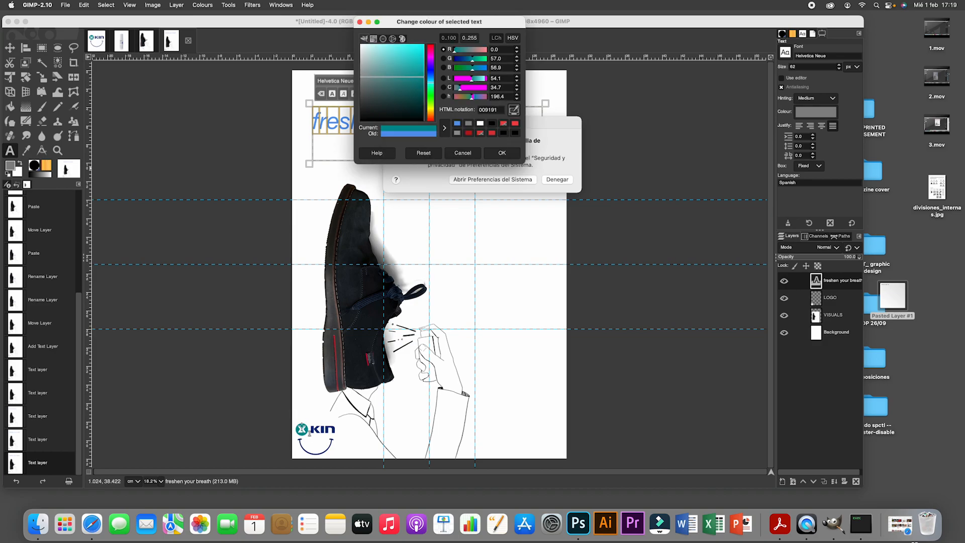
{"action": "left_click", "coordinate": [502, 152]}
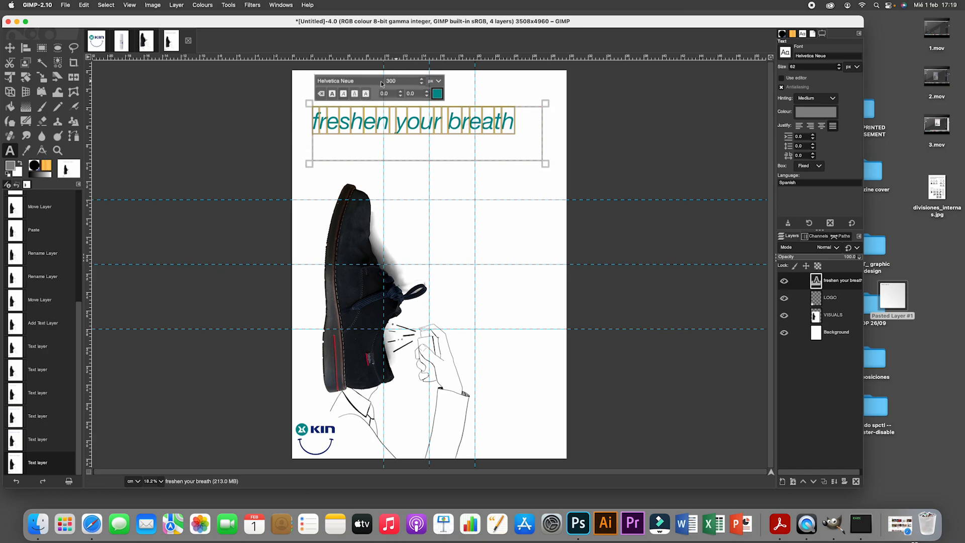
- Change the selected headline's font to Futura Medium Italic
{"action": "left_click", "coordinate": [782, 53]}
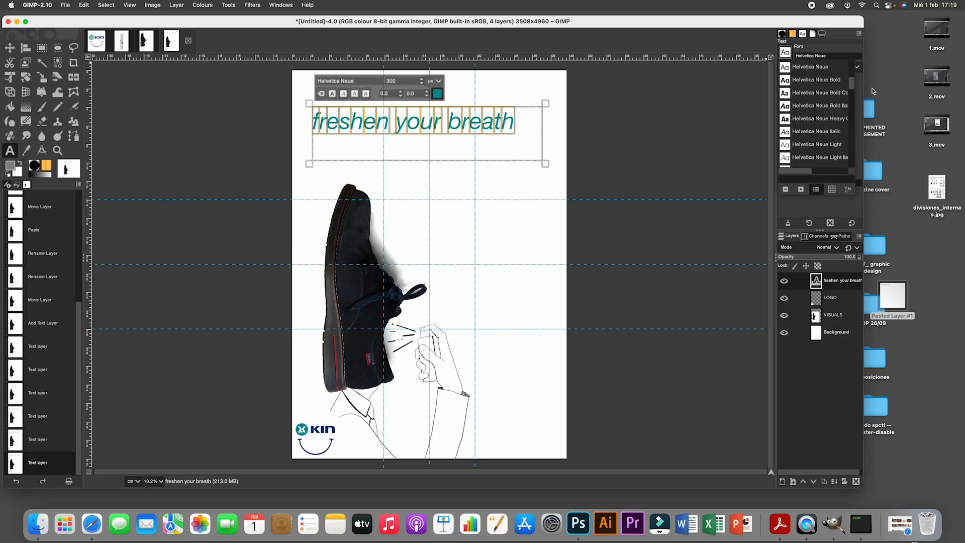
{"action": "mouse_move", "coordinate": [852, 88]}
{"action": "left_mouse_down"}
{"action": "mouse_move", "coordinate": [850, 100]}
{"action": "mouse_move", "coordinate": [852, 77]}
{"action": "mouse_move", "coordinate": [852, 85]}
{"action": "left_mouse_up"}
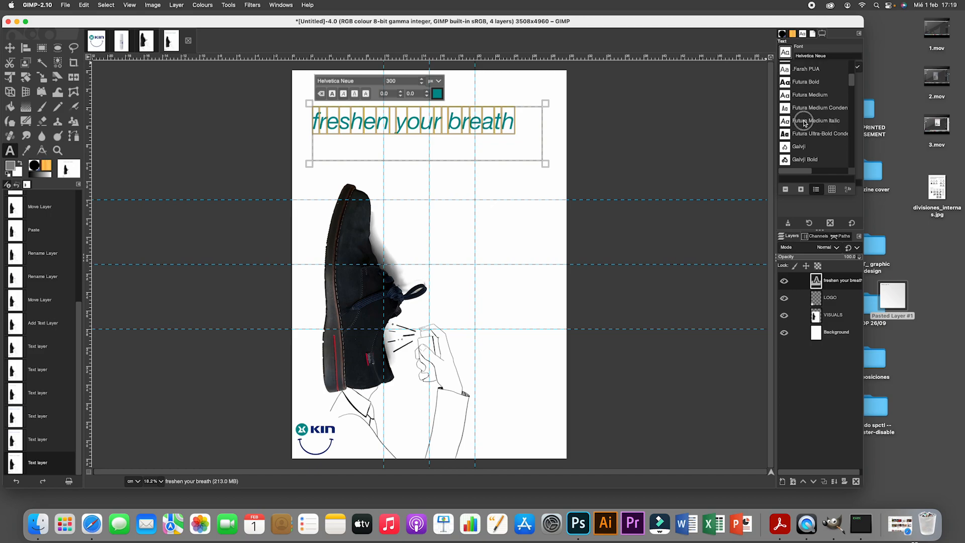
{"action": "left_click", "coordinate": [804, 122]}
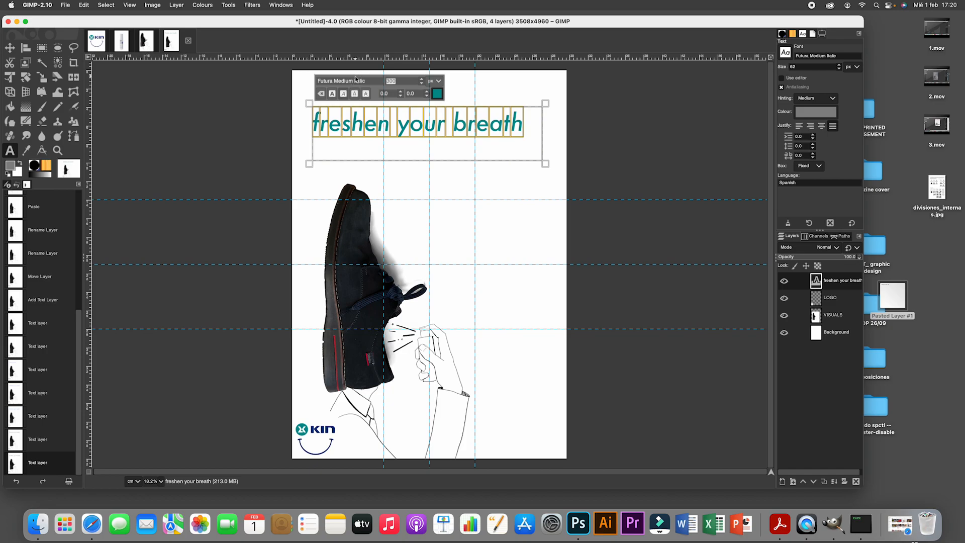
- Enlarge the headline, trying 400 px and settling on 380 px, and widen its text box so the words fit on one line
{"action": "key", "text": "Return"}
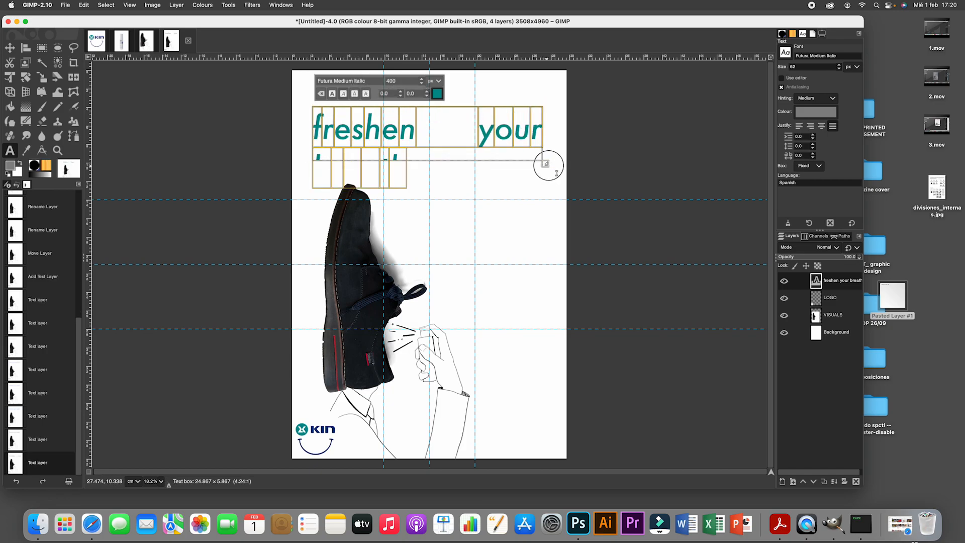
{"action": "left_click_drag", "start_coordinate": [552, 170], "coordinate": [624, 203]}
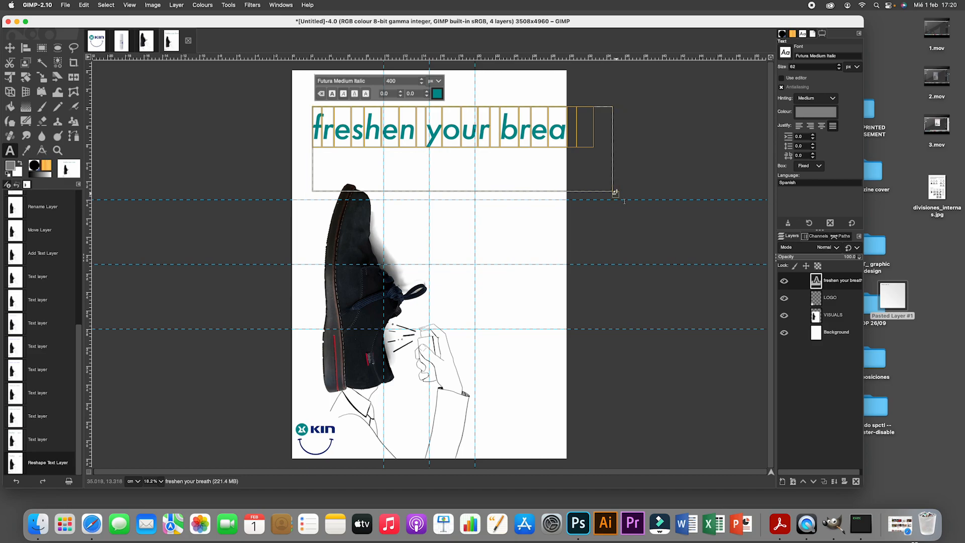
{"action": "left_click_drag", "start_coordinate": [615, 193], "coordinate": [601, 193]}
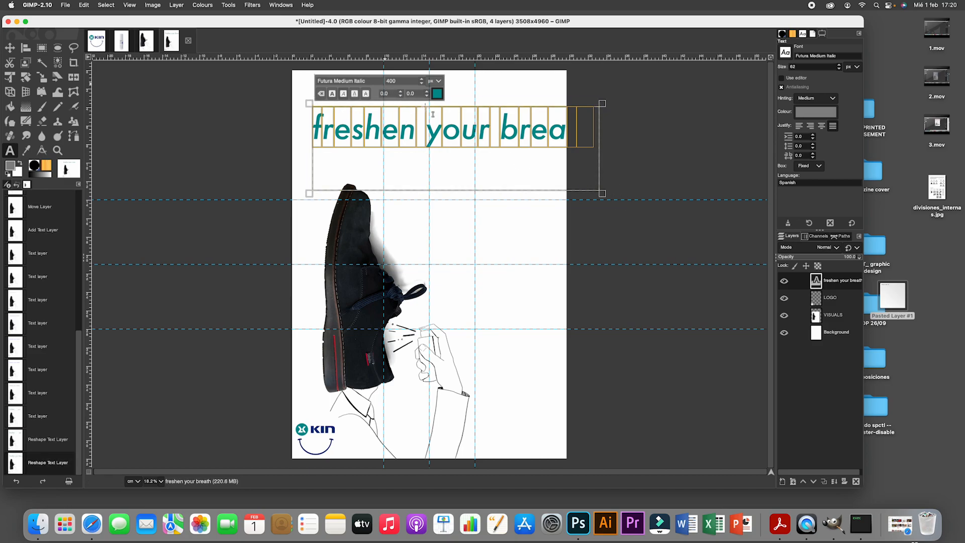
{"action": "double_click", "coordinate": [395, 82]}
{"action": "key", "text": "Return"}
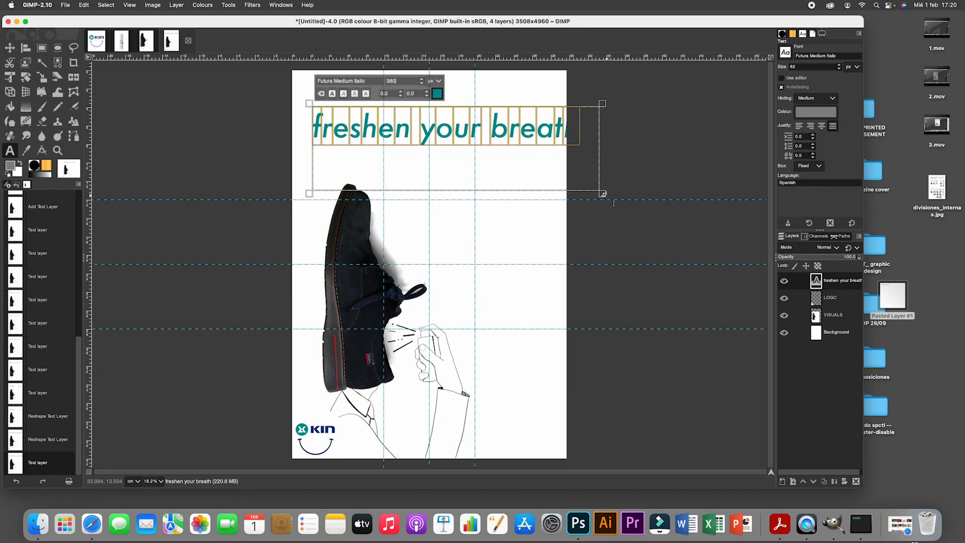
- Trim the headline's text box to the single line and move it to the poster's upper edge, centred across the page
{"action": "left_click_drag", "start_coordinate": [613, 202], "coordinate": [598, 162]}
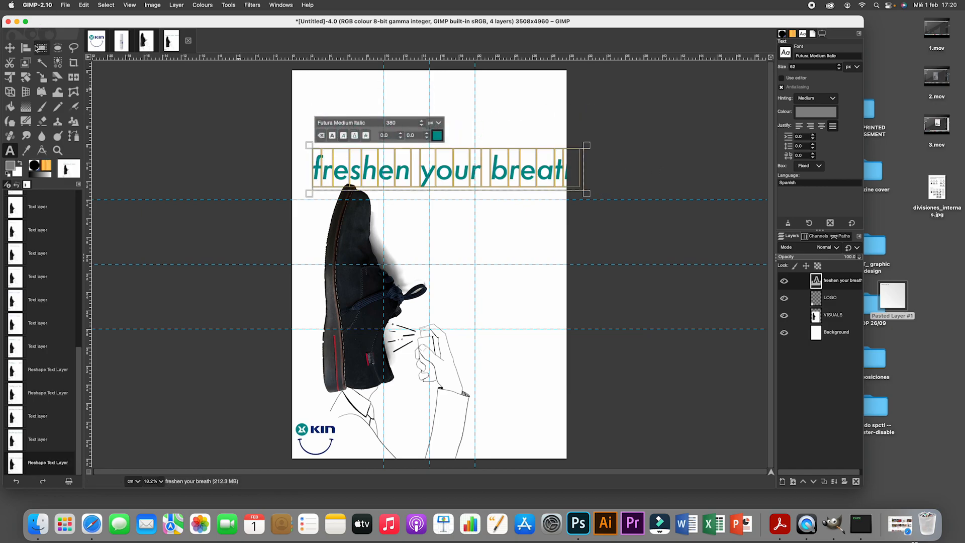
{"action": "left_click", "coordinate": [9, 47]}
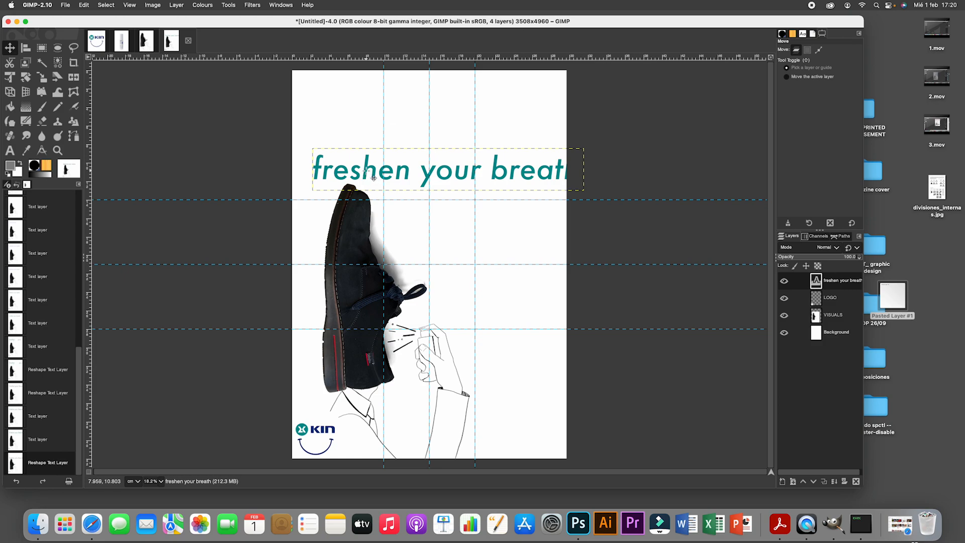
{"action": "left_click_drag", "start_coordinate": [373, 178], "coordinate": [358, 108]}
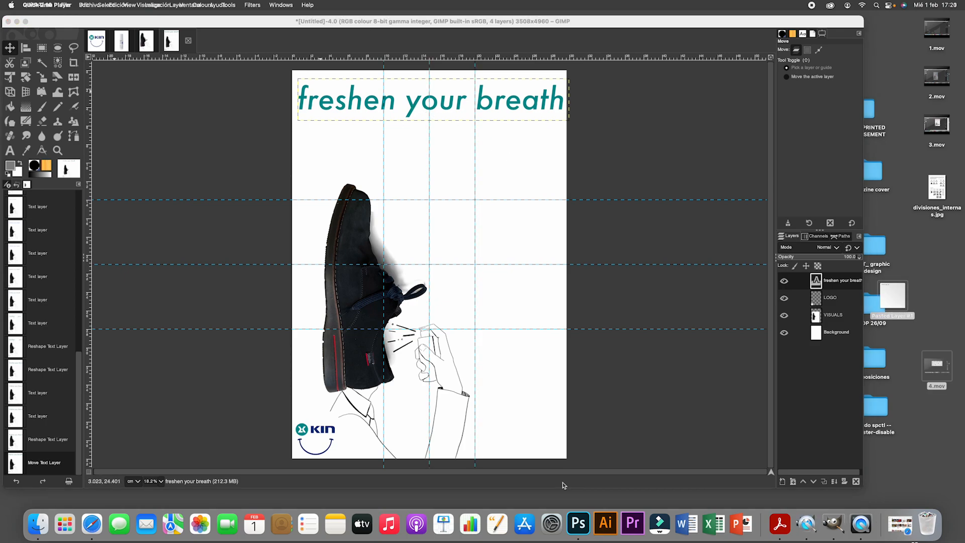
- Select the spray bottle in the PRODUCT image with a rectangle of about 90 × 397 px and copy it
{"action": "left_click", "coordinate": [123, 49]}
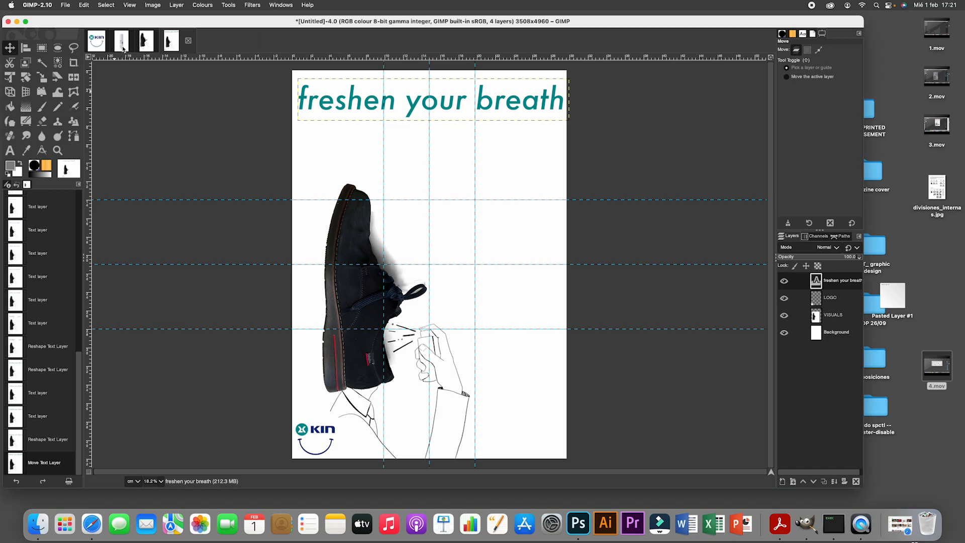
{"action": "left_click", "coordinate": [123, 49]}
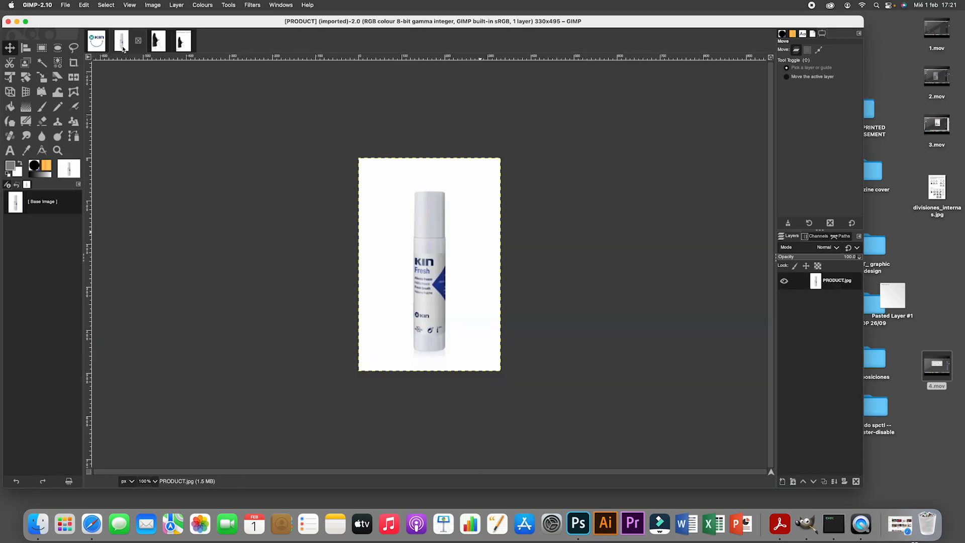
{"action": "left_click", "coordinate": [42, 47]}
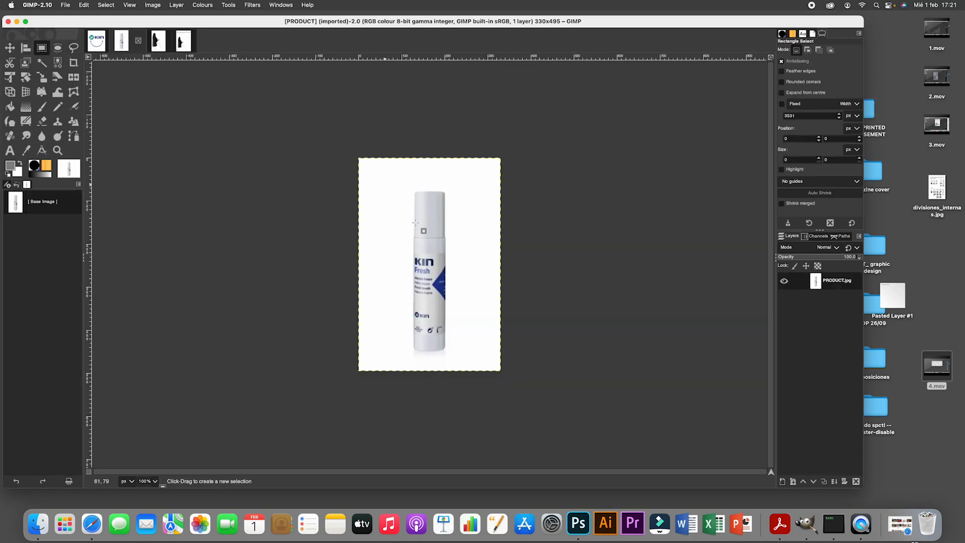
{"action": "left_click", "coordinate": [413, 191]}
{"action": "left_click_drag", "start_coordinate": [413, 191], "coordinate": [449, 359]}
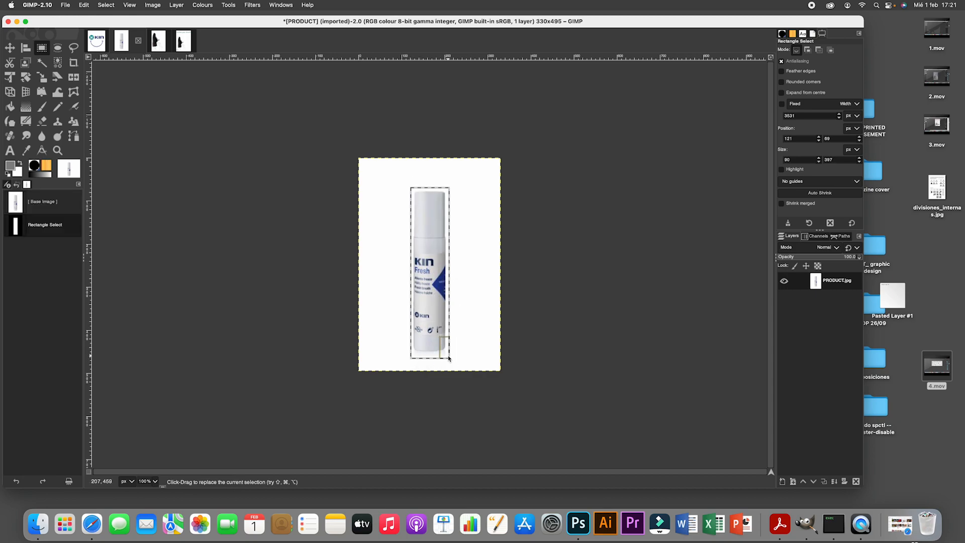
{"action": "left_click", "coordinate": [85, 9]}
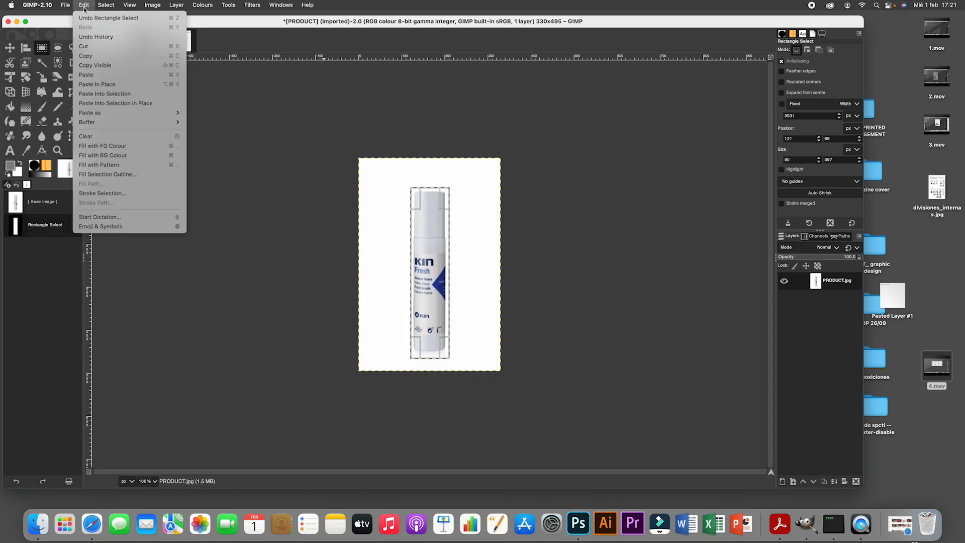
{"action": "left_click", "coordinate": [86, 56]}
{"action": "left_click", "coordinate": [67, 7]}
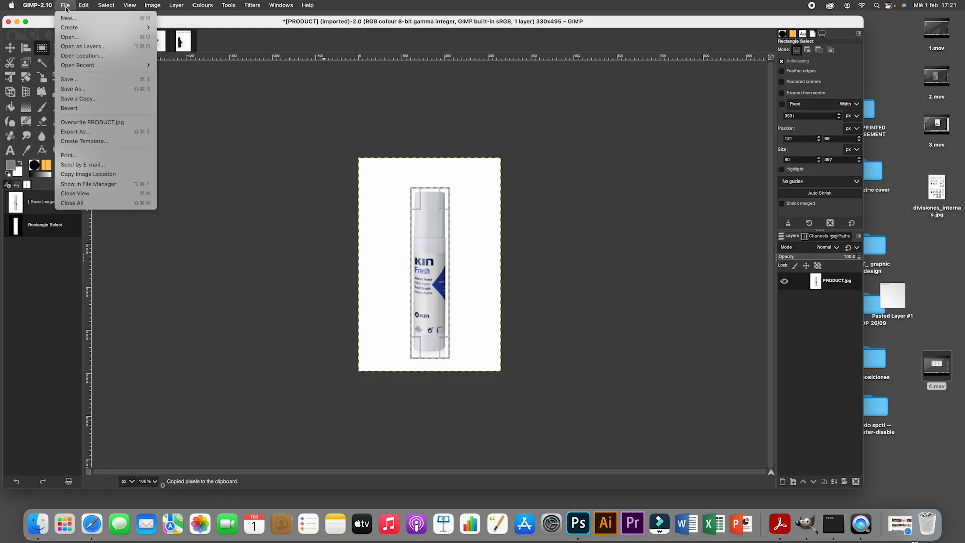
{"action": "left_click", "coordinate": [216, 85]}
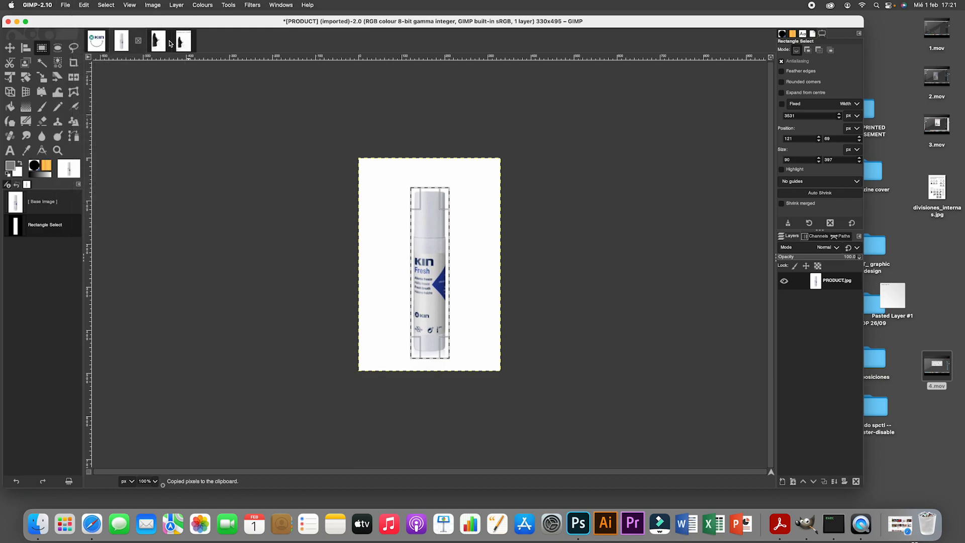
- Paste the copied bottle into the poster as a new layer and rename that layer spray
{"action": "left_click", "coordinate": [183, 41]}
{"action": "left_click", "coordinate": [89, 6]}
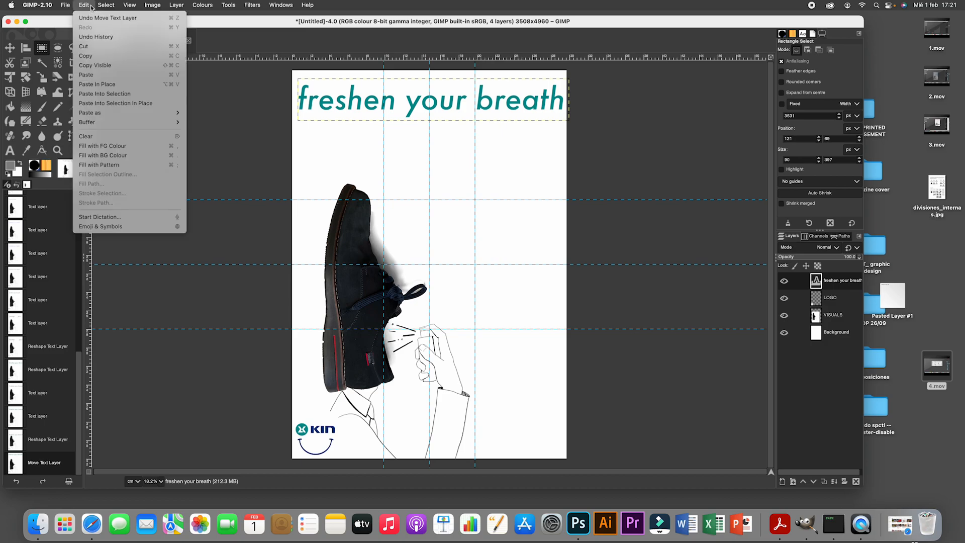
{"action": "mouse_move", "coordinate": [141, 113]}
{"action": "left_click", "coordinate": [230, 115]}
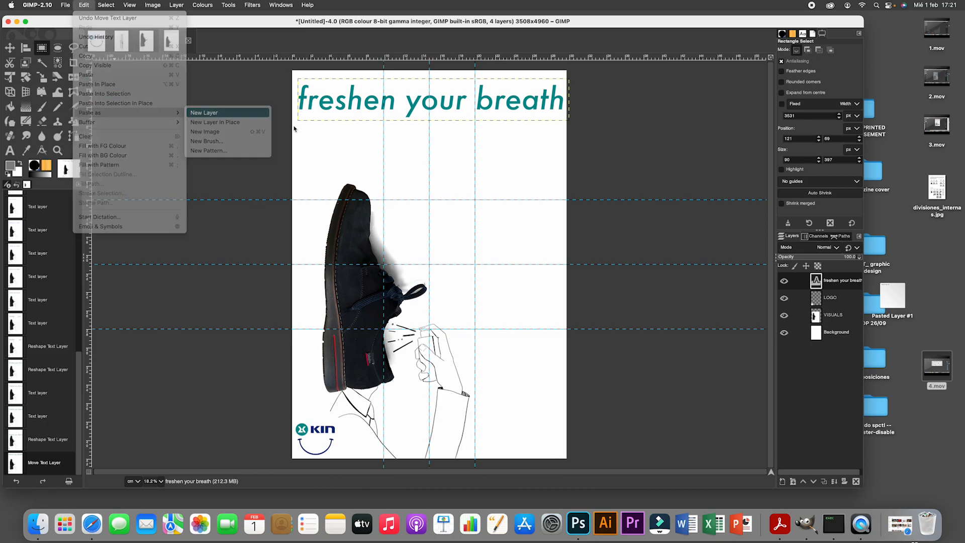
{"action": "double_click", "coordinate": [836, 281]}
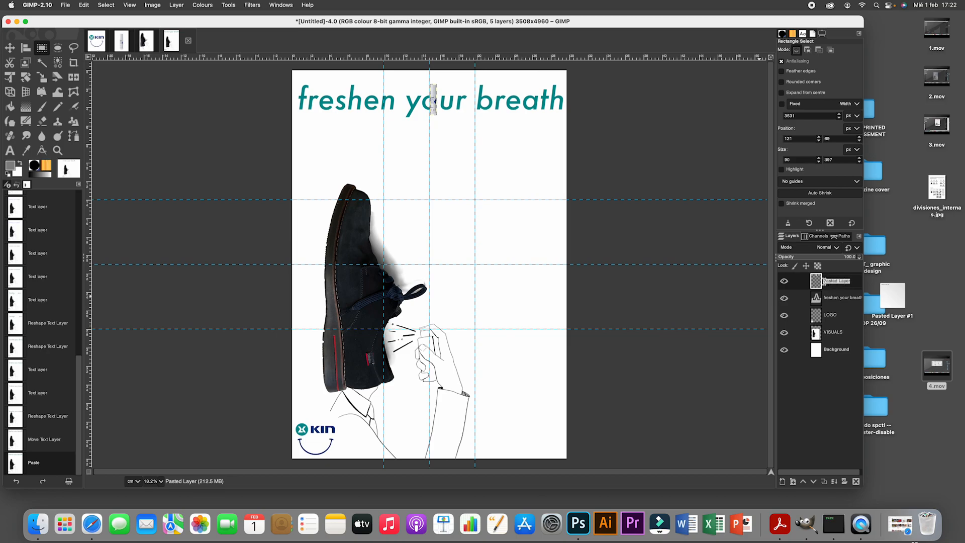
{"action": "left_click_drag", "start_coordinate": [882, 287], "coordinate": [874, 286]}
{"action": "key", "text": "BackSpace"}
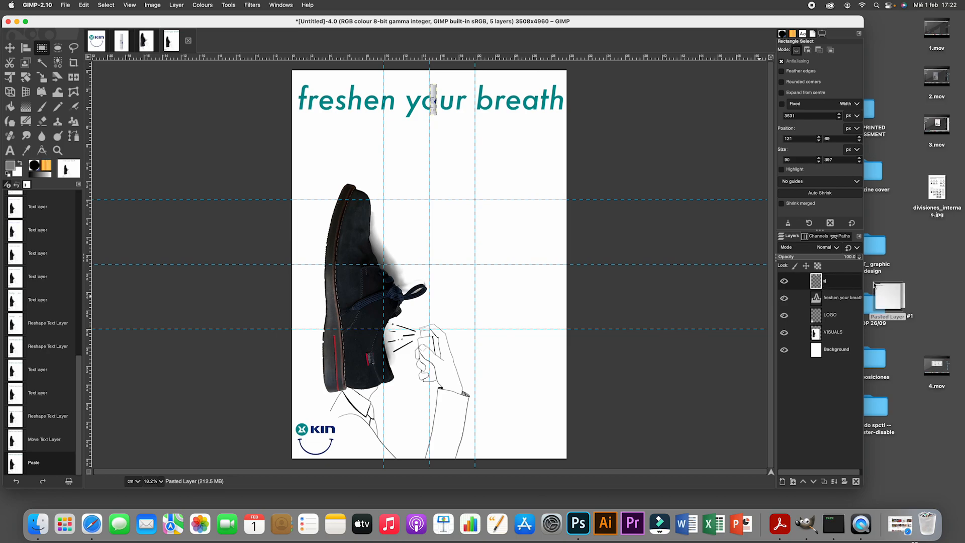
{"action": "type", "text": "spray"}
{"action": "left_click", "coordinate": [733, 300]}
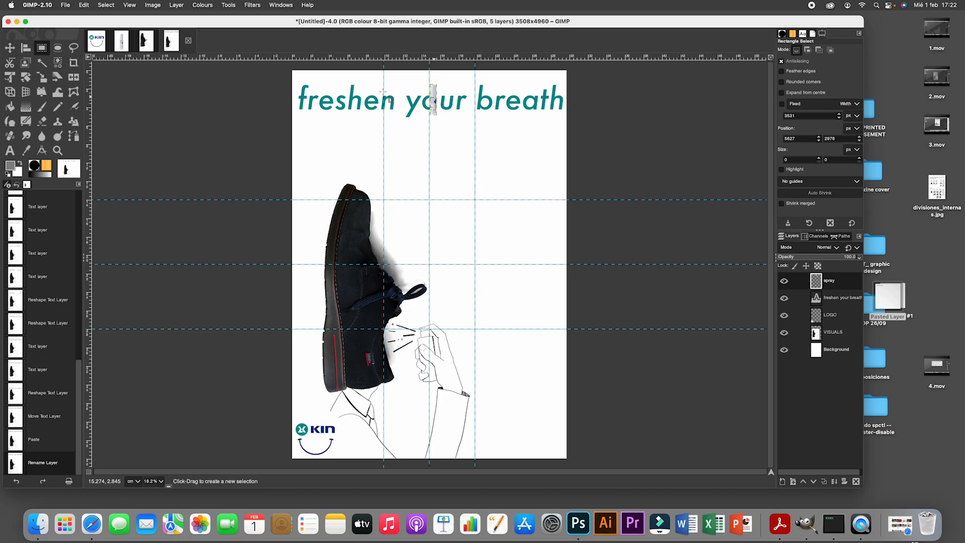
- Scale the spray layer to about 300 × 1324 px and place it in the poster's lower-right corner
{"action": "left_click", "coordinate": [10, 47]}
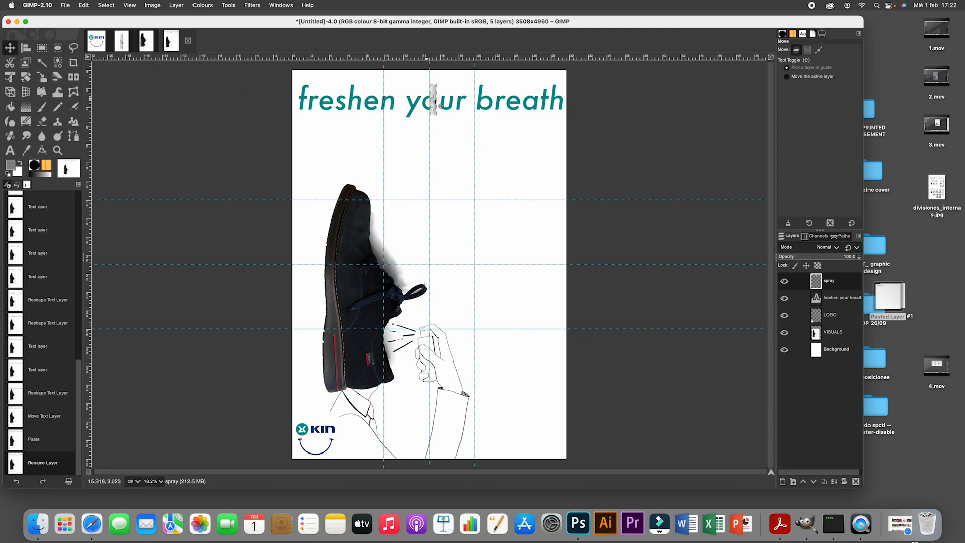
{"action": "mouse_move", "coordinate": [439, 105]}
{"action": "left_mouse_down"}
{"action": "mouse_move", "coordinate": [535, 357]}
{"action": "mouse_move", "coordinate": [539, 436]}
{"action": "left_mouse_up"}
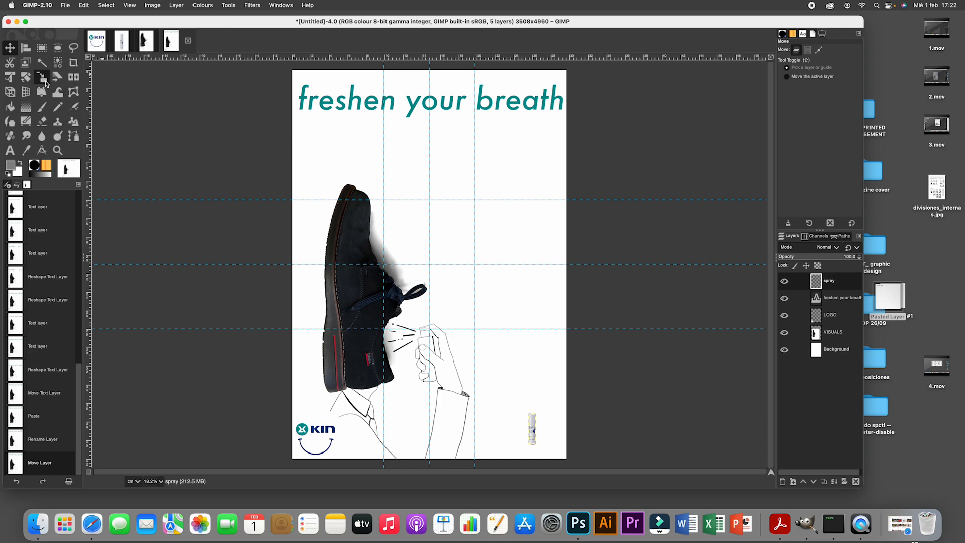
{"action": "left_click", "coordinate": [43, 80]}
{"action": "left_click", "coordinate": [536, 430]}
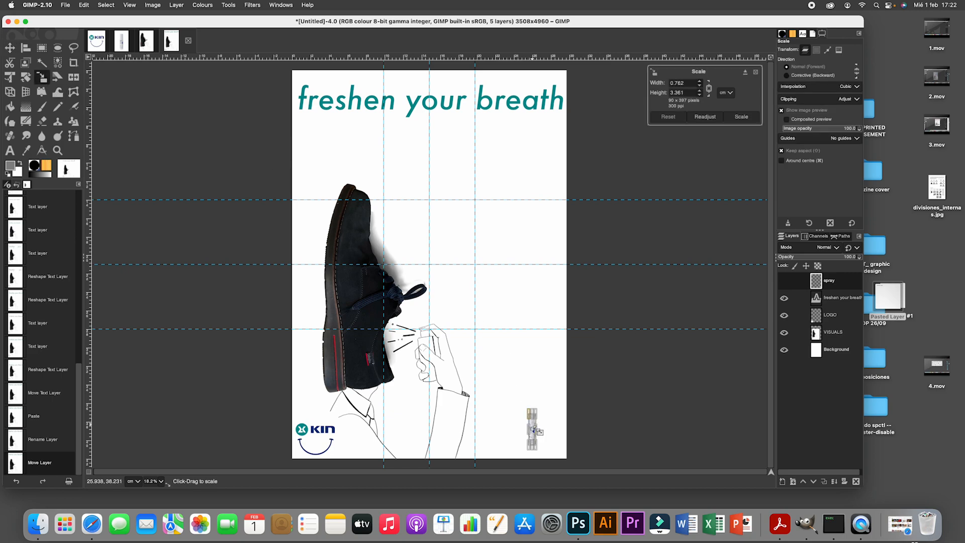
{"action": "left_click_drag", "start_coordinate": [533, 420], "coordinate": [461, 355]}
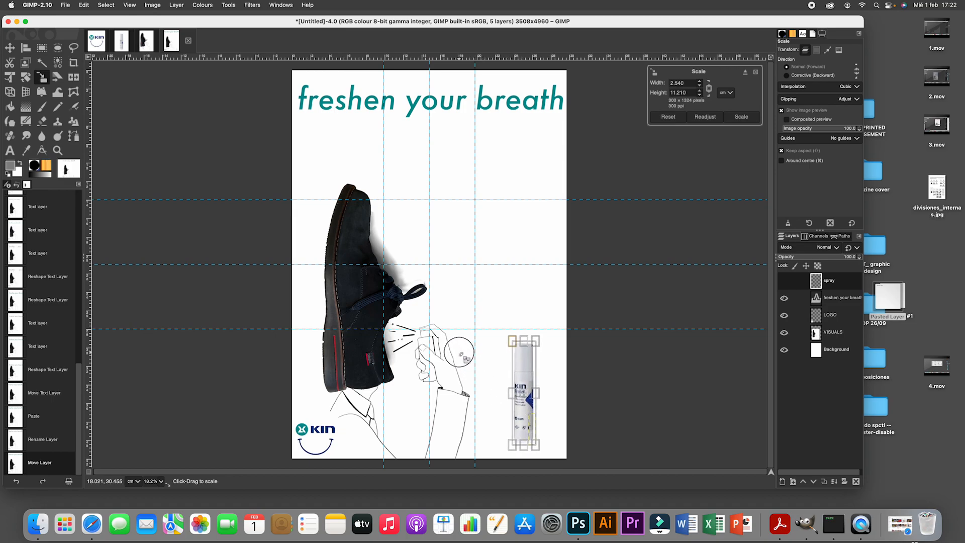
{"action": "key", "text": "Return"}
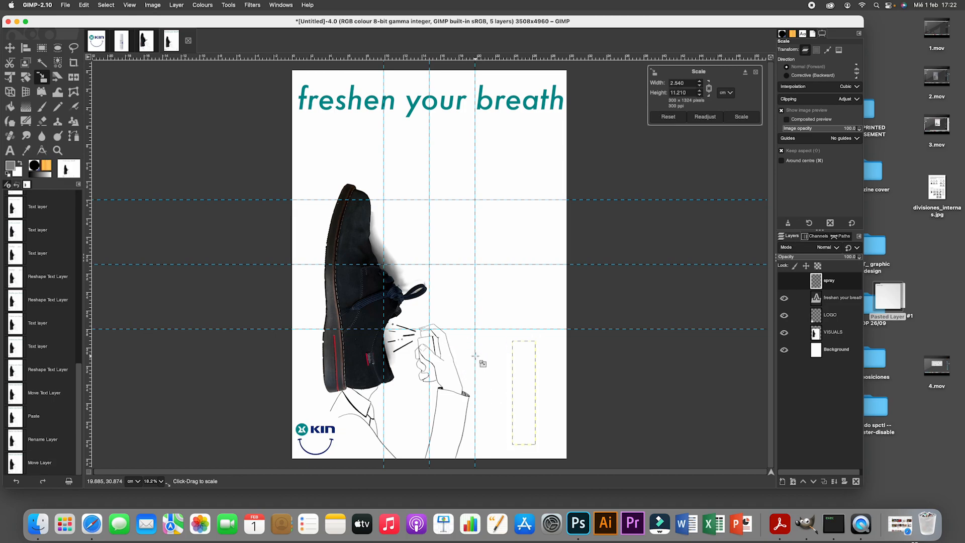
{"action": "left_click", "coordinate": [10, 47]}
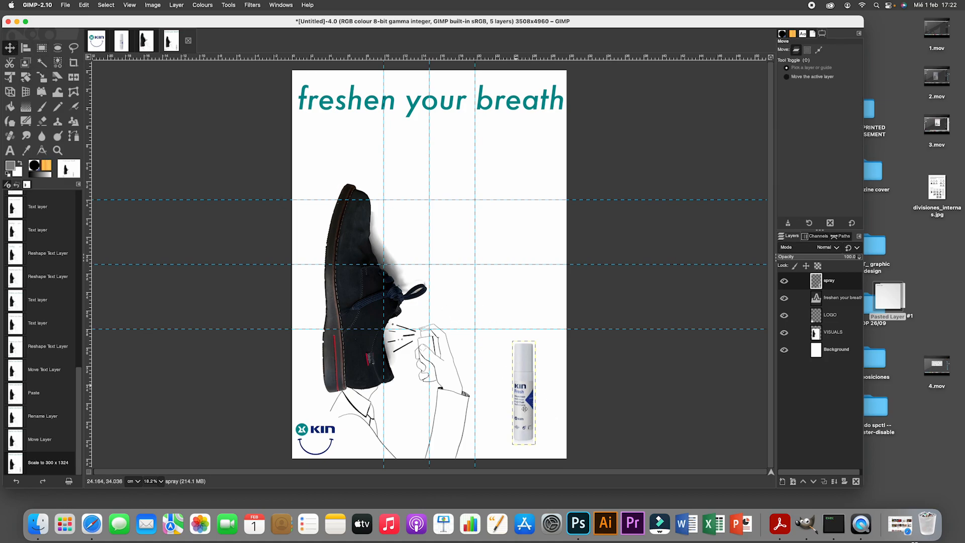
{"action": "left_click_drag", "start_coordinate": [525, 422], "coordinate": [535, 441]}
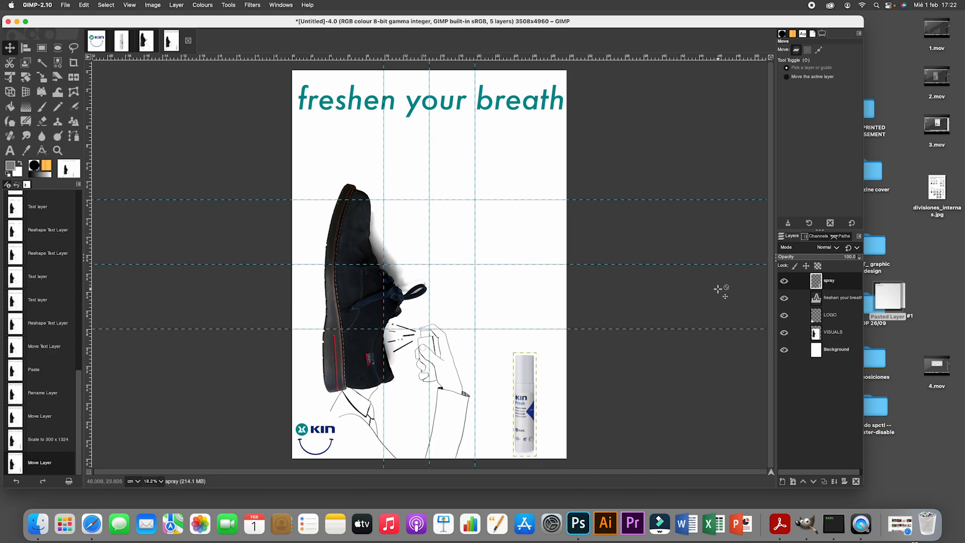
- Adjust the exposure of the spray layer with a black level of about 0.046 and an exposure of about -0.175
{"action": "left_click", "coordinate": [203, 6]}
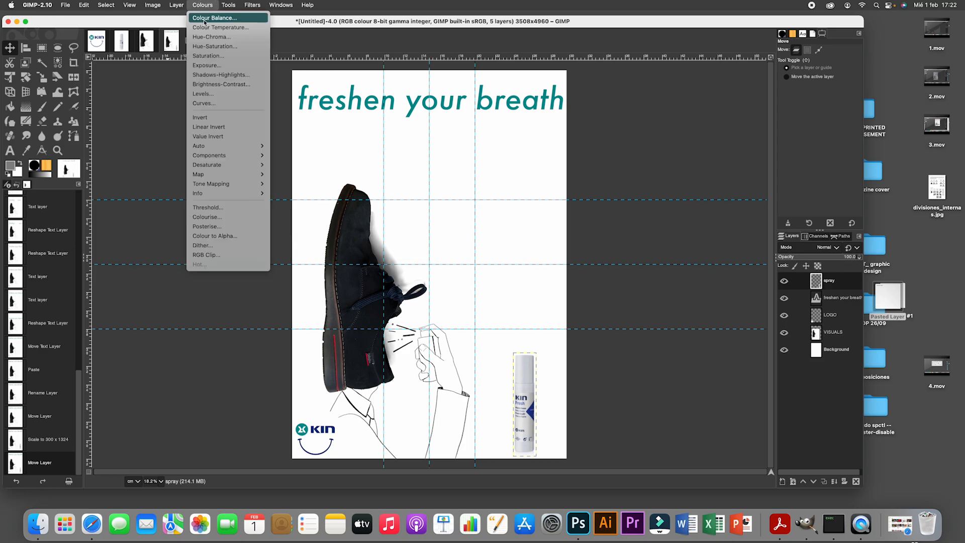
{"action": "left_click", "coordinate": [199, 66]}
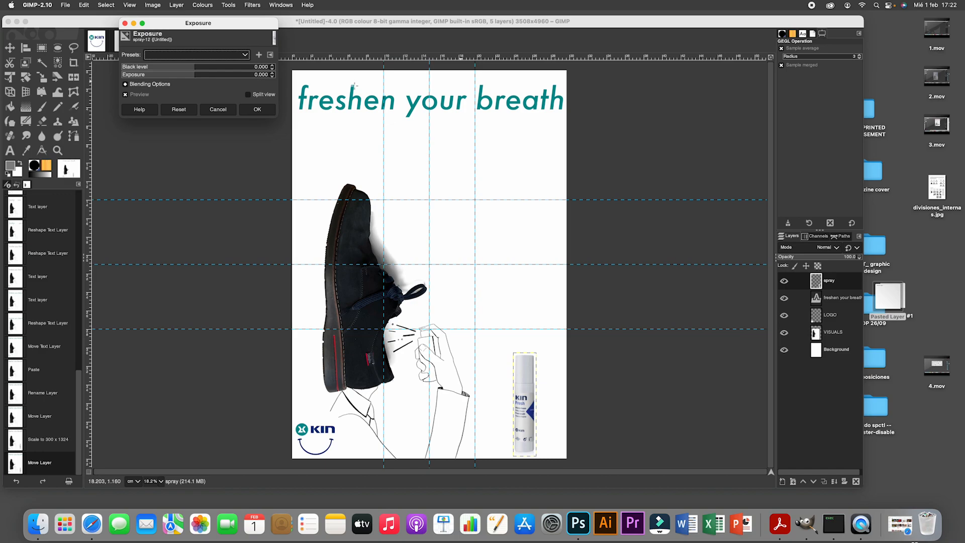
{"action": "mouse_move", "coordinate": [194, 74]}
{"action": "left_mouse_down"}
{"action": "mouse_move", "coordinate": [181, 74]}
{"action": "mouse_move", "coordinate": [229, 67]}
{"action": "left_mouse_up"}
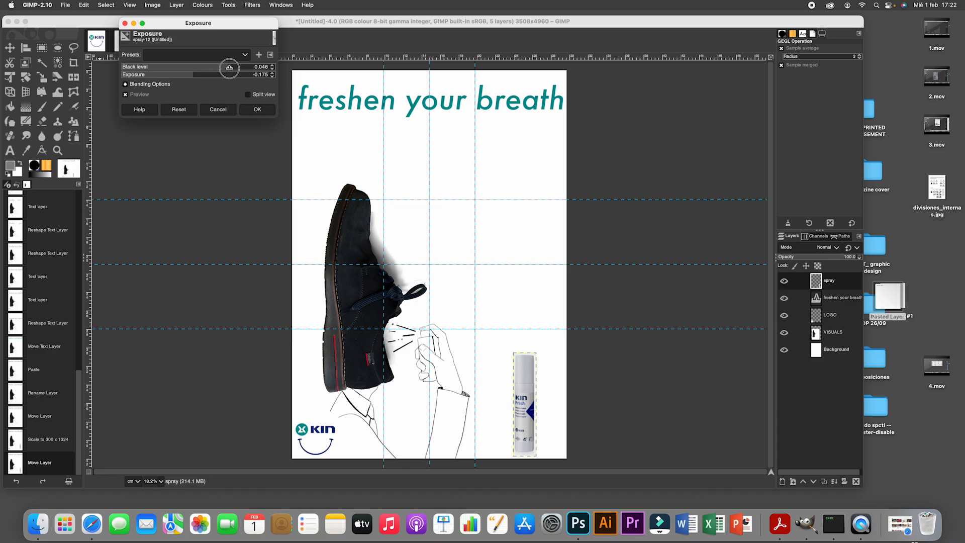
{"action": "left_click", "coordinate": [257, 111]}
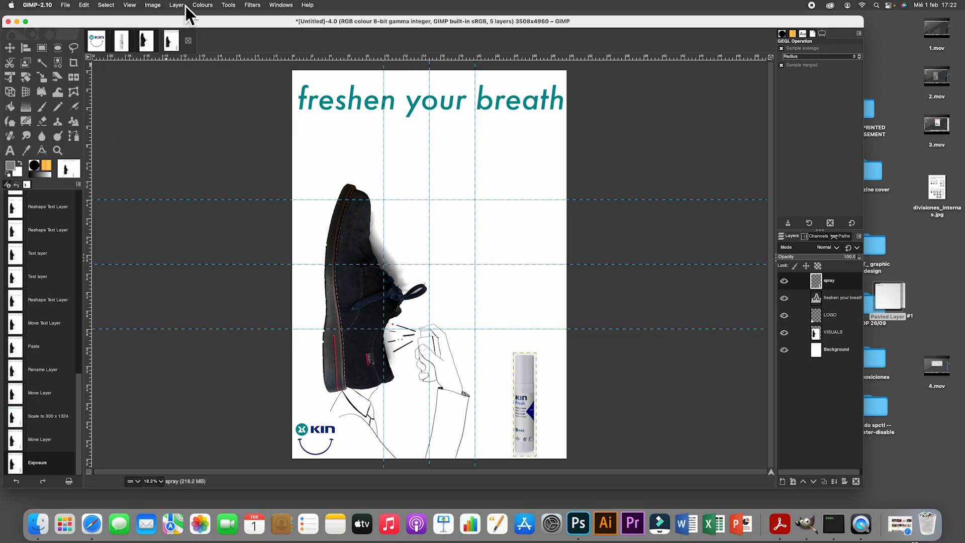
- Adjust the spray layer's input levels to a black point of 78, a gamma of 1.34 and a white point of 227
{"action": "left_click", "coordinate": [202, 6]}
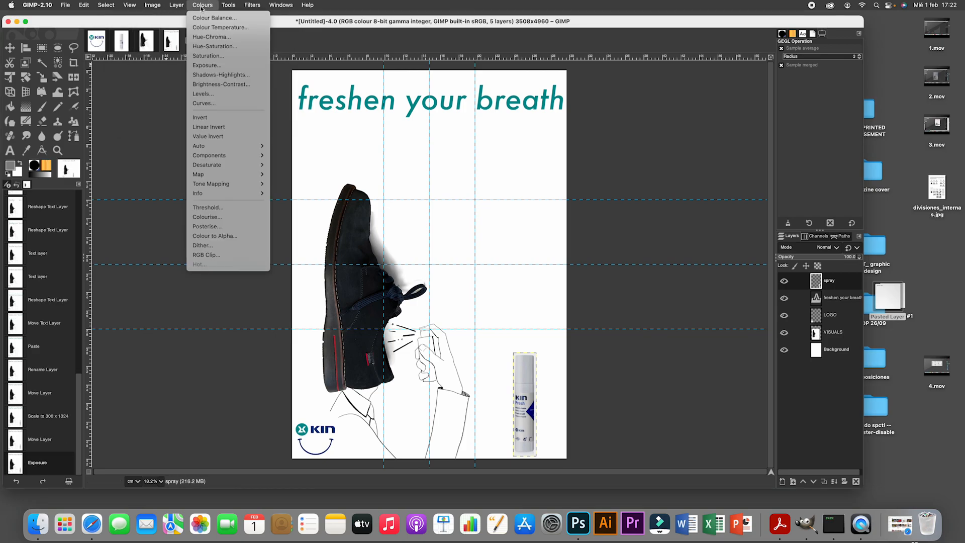
{"action": "left_click", "coordinate": [210, 95]}
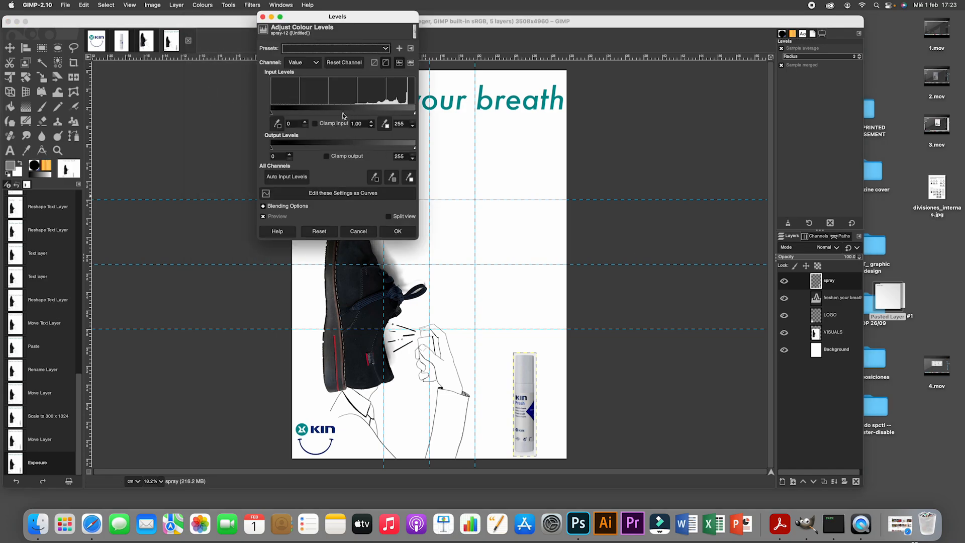
{"action": "left_click_drag", "start_coordinate": [344, 116], "coordinate": [335, 114]}
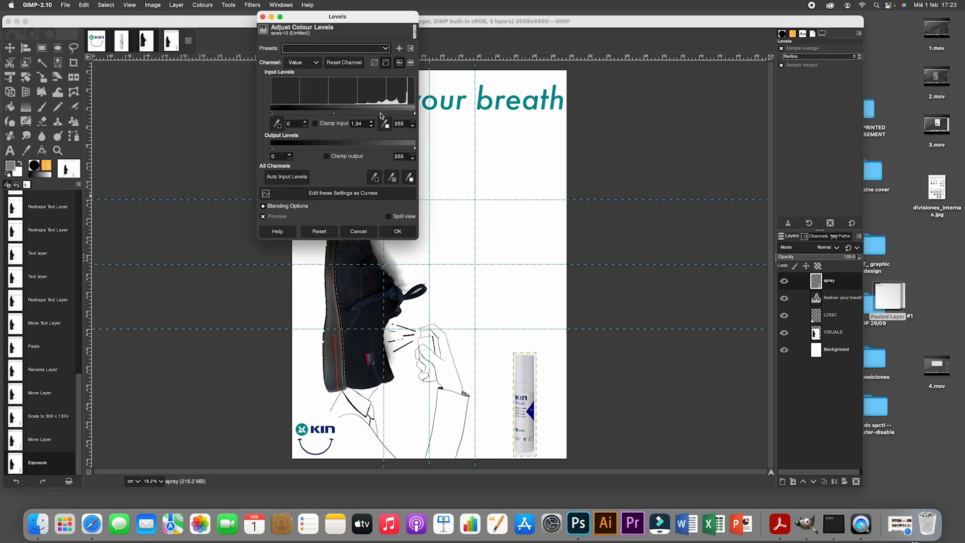
{"action": "left_click_drag", "start_coordinate": [412, 115], "coordinate": [397, 115]}
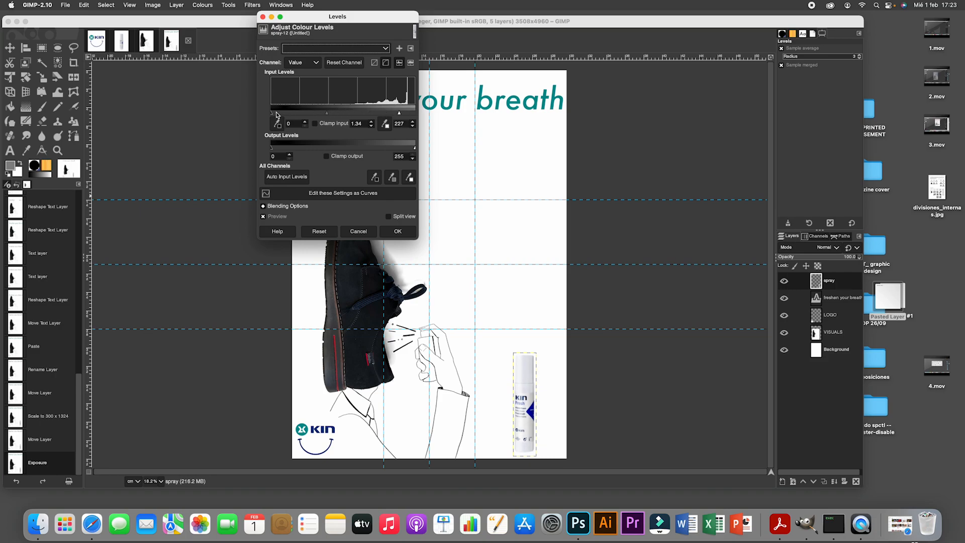
{"action": "left_click_drag", "start_coordinate": [272, 118], "coordinate": [315, 118]}
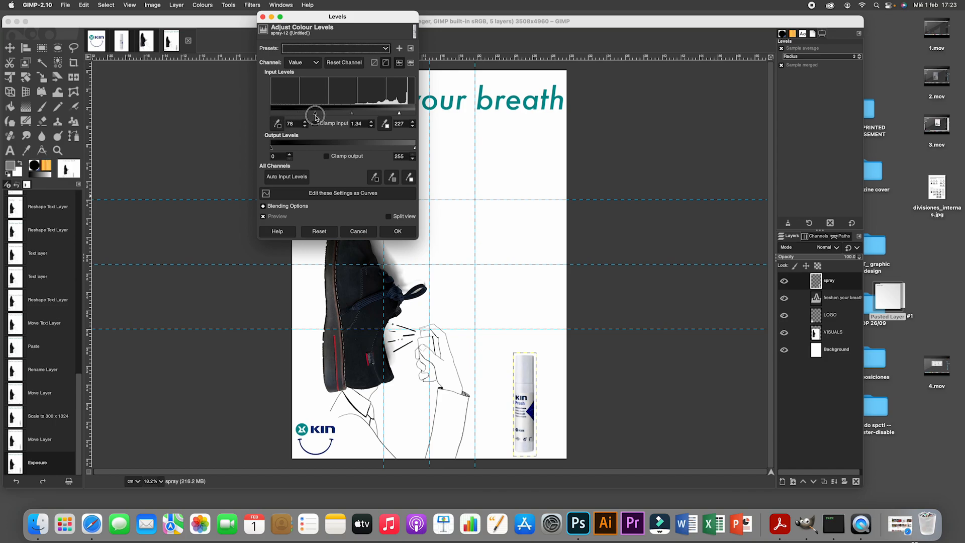
{"action": "left_click", "coordinate": [398, 231]}
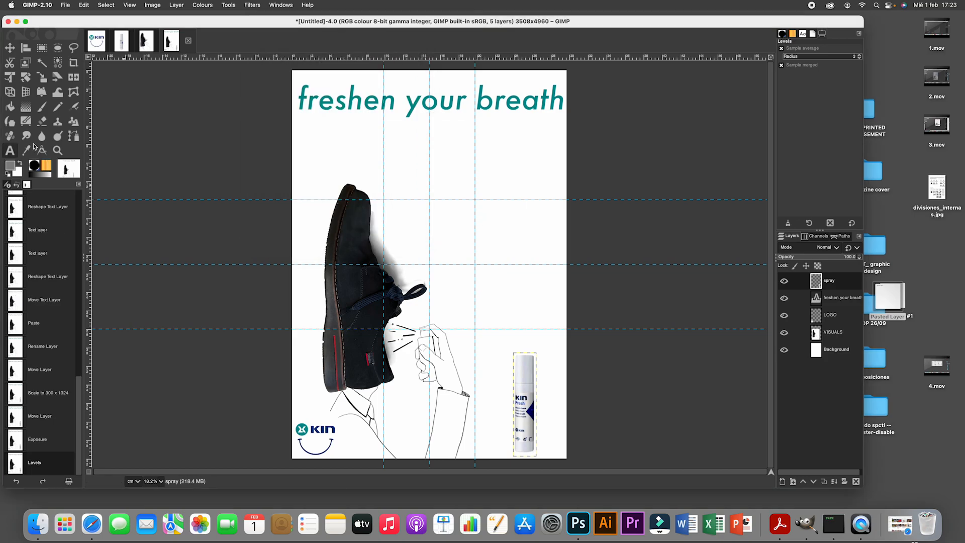
- Shift the spray bottle slightly up and to the right, and move the LOGO layer into the poster's lower-right corner over the bottle
{"action": "left_click", "coordinate": [9, 47]}
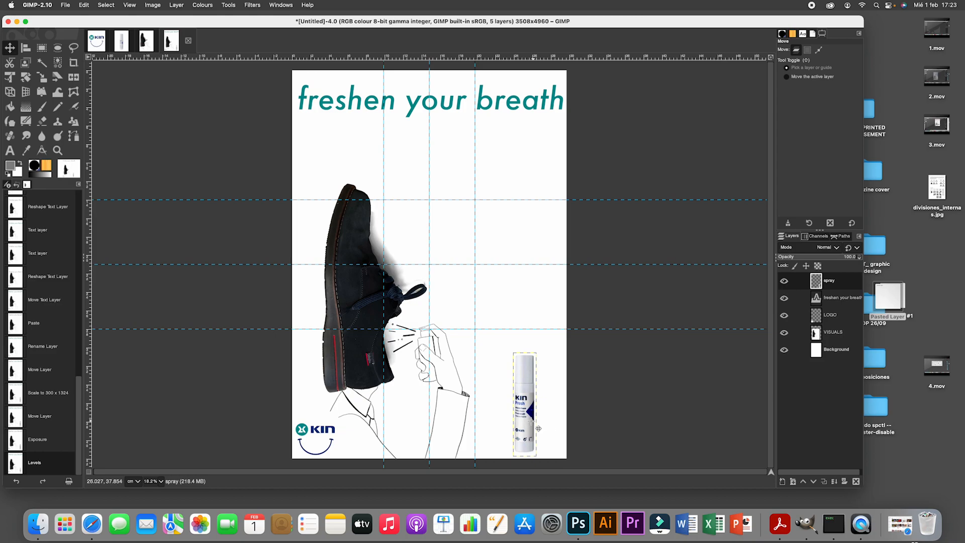
{"action": "left_click_drag", "start_coordinate": [538, 428], "coordinate": [543, 418]}
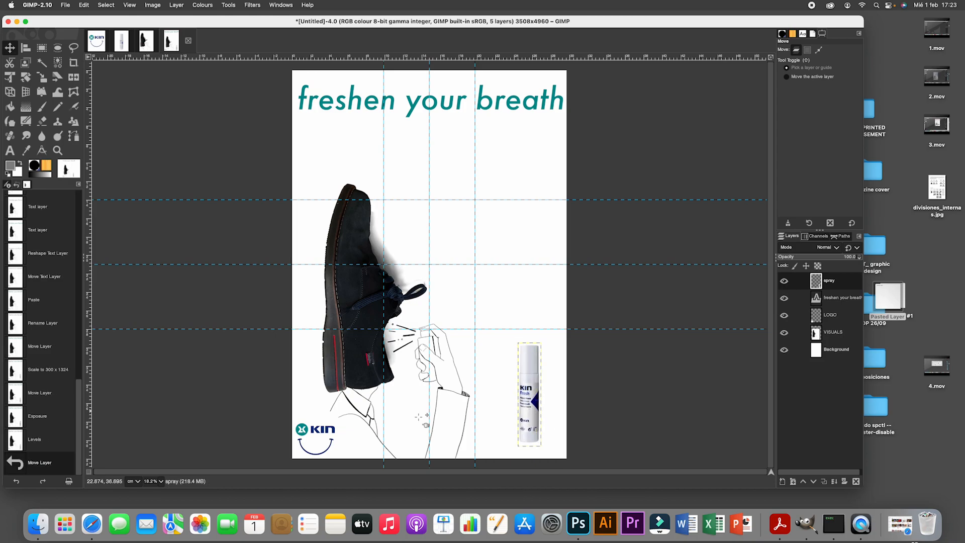
{"action": "left_click", "coordinate": [830, 315]}
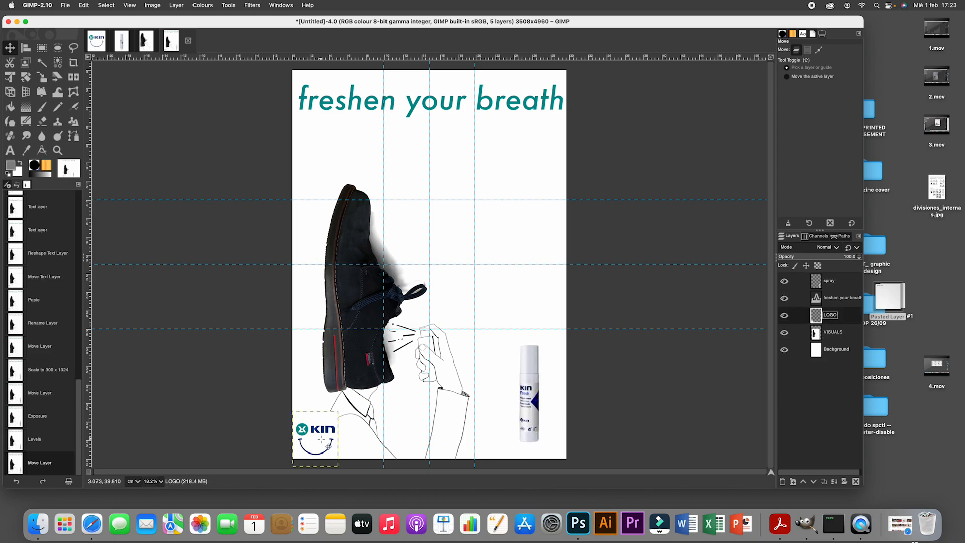
{"action": "left_click_drag", "start_coordinate": [322, 439], "coordinate": [546, 439]}
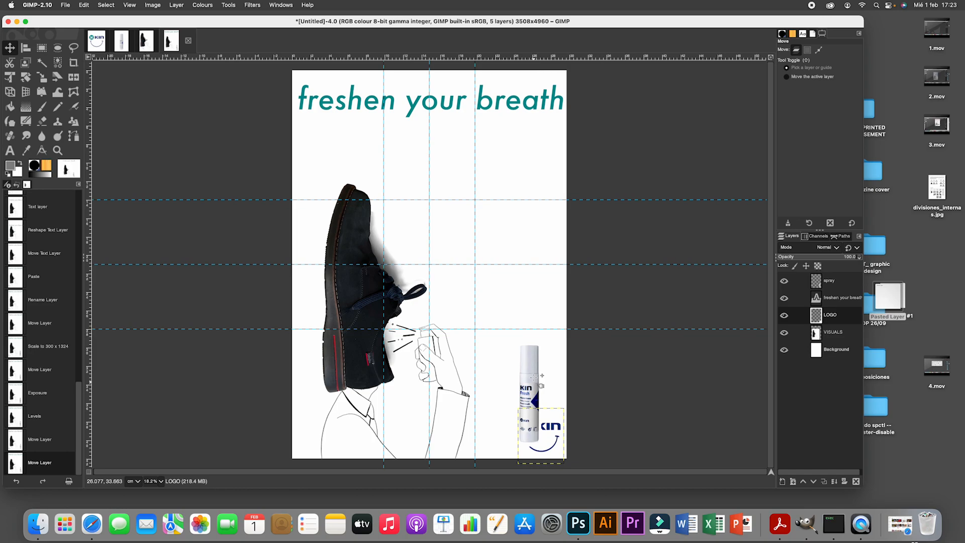
- Raise the LOGO layer above the spray layer and cut away its white background with Fuzzy Select, clearing the selection
{"action": "left_click_drag", "start_coordinate": [830, 316], "coordinate": [834, 280]}
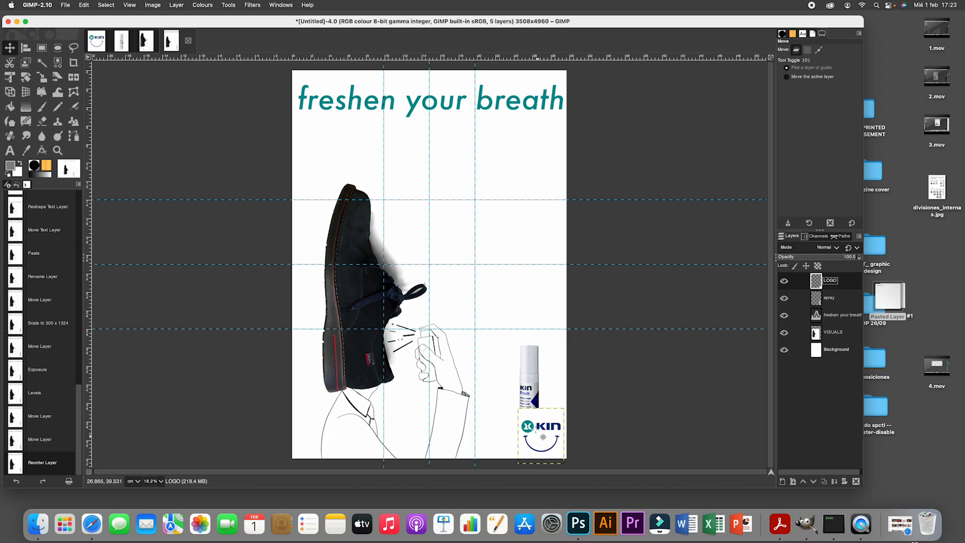
{"action": "left_click", "coordinate": [42, 62]}
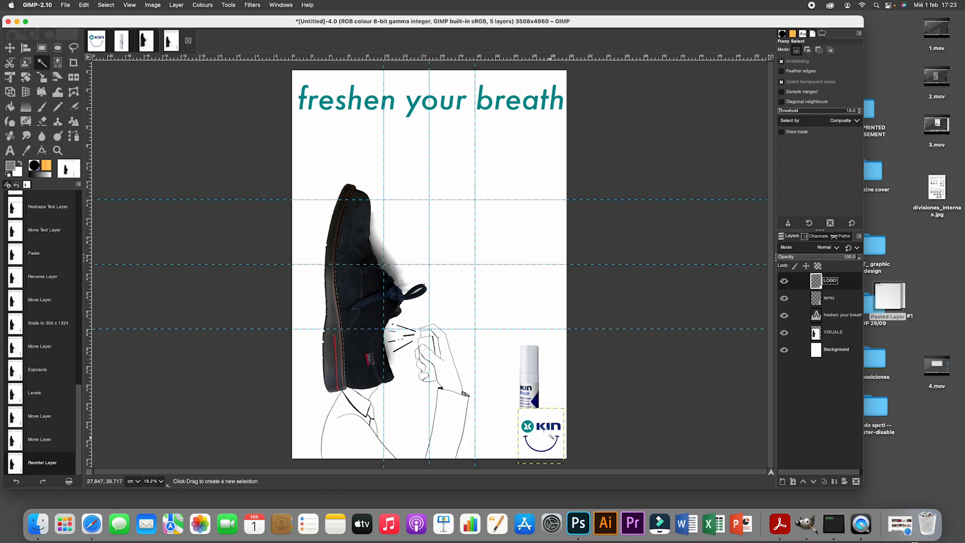
{"action": "left_click", "coordinate": [546, 416]}
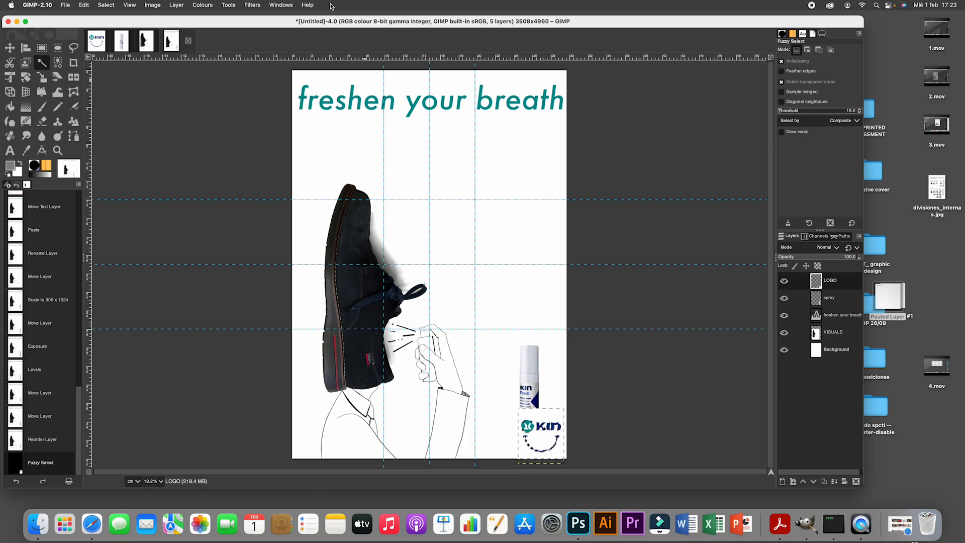
{"action": "left_click", "coordinate": [84, 5]}
{"action": "left_click", "coordinate": [84, 47]}
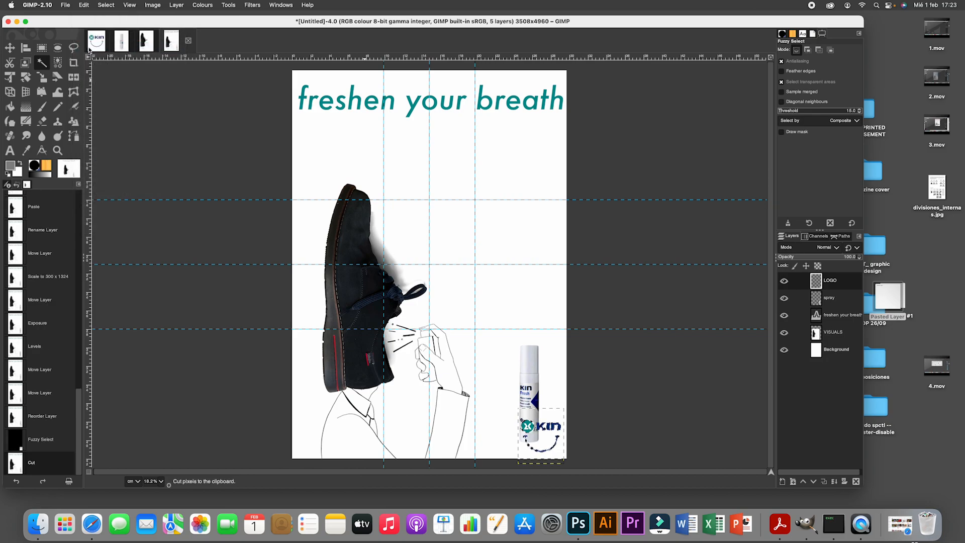
{"action": "left_click", "coordinate": [106, 5]}
{"action": "left_click", "coordinate": [108, 27]}
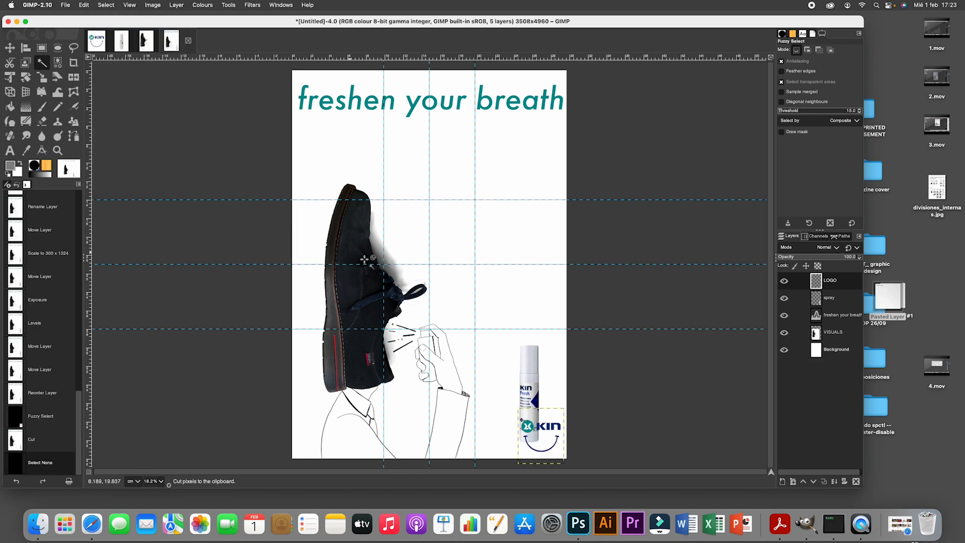
- Move the spray bottle down and slightly to the left so it stands near the poster's lower edge behind the logo
{"action": "left_click", "coordinate": [10, 49]}
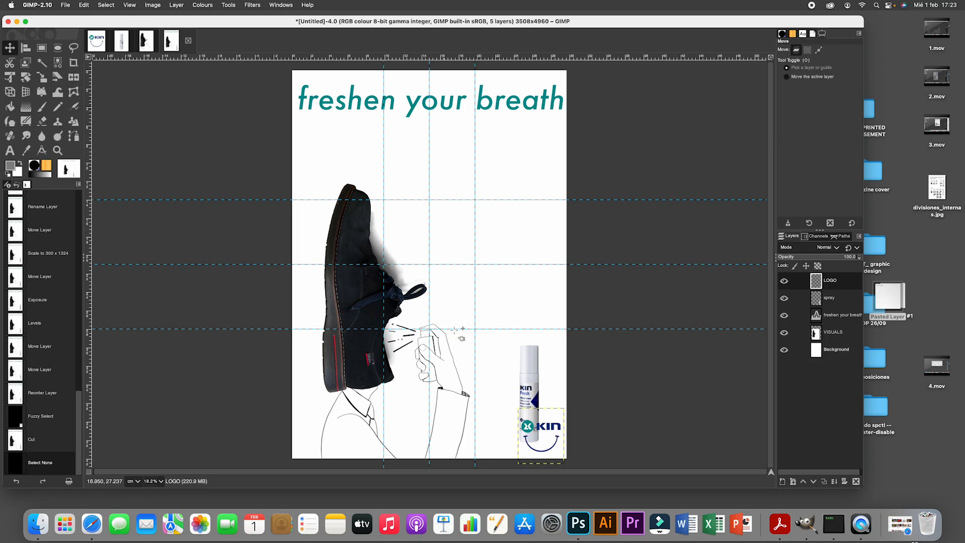
{"action": "mouse_move", "coordinate": [537, 394]}
{"action": "left_mouse_down"}
{"action": "mouse_move", "coordinate": [550, 393]}
{"action": "mouse_move", "coordinate": [534, 404]}
{"action": "left_mouse_up"}
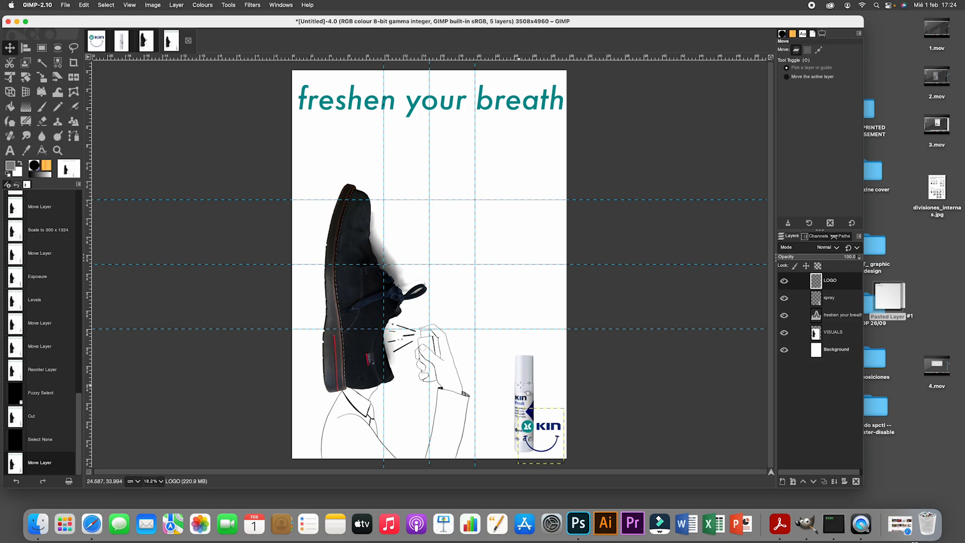
{"action": "left_click_drag", "start_coordinate": [528, 383], "coordinate": [531, 384]}
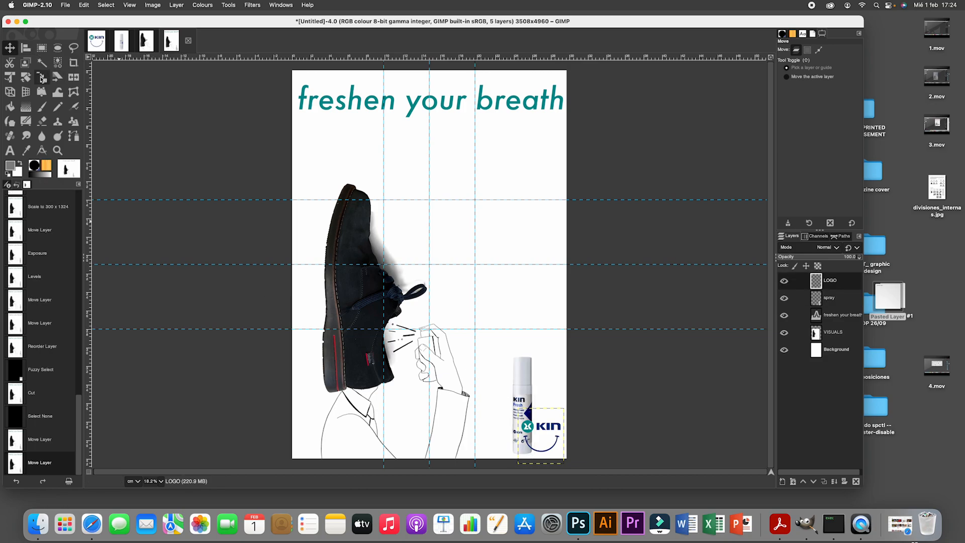
{"action": "left_click", "coordinate": [25, 77]}
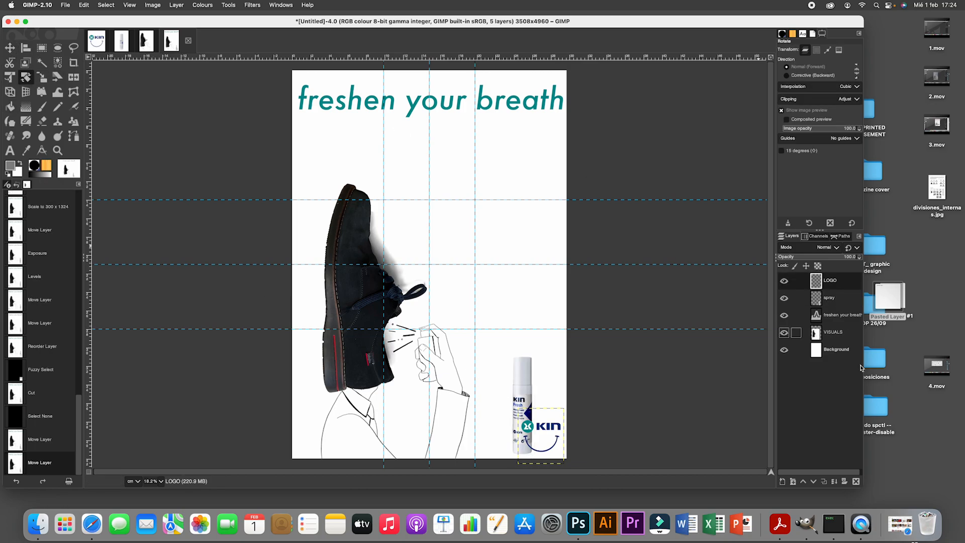
{"action": "double_click", "coordinate": [829, 298]}
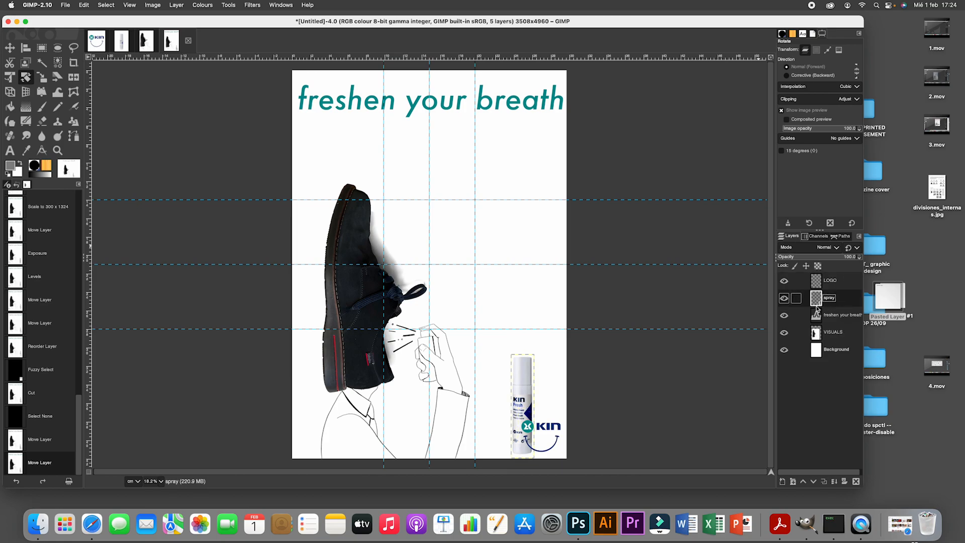
{"action": "left_click", "coordinate": [531, 374]}
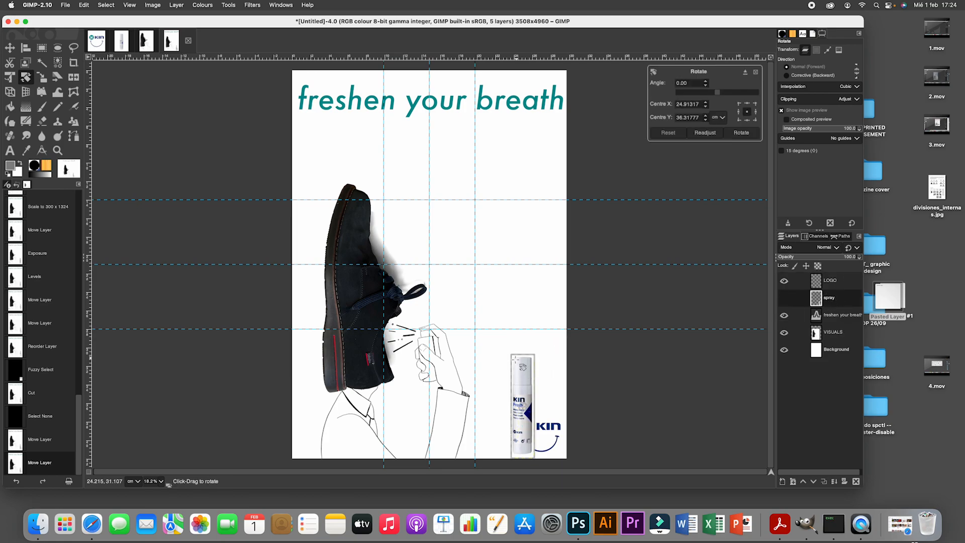
{"action": "mouse_move", "coordinate": [514, 358]}
{"action": "left_mouse_down"}
{"action": "mouse_move", "coordinate": [503, 346]}
{"action": "mouse_move", "coordinate": [509, 356]}
{"action": "left_mouse_up"}
{"action": "key", "text": "Escape"}
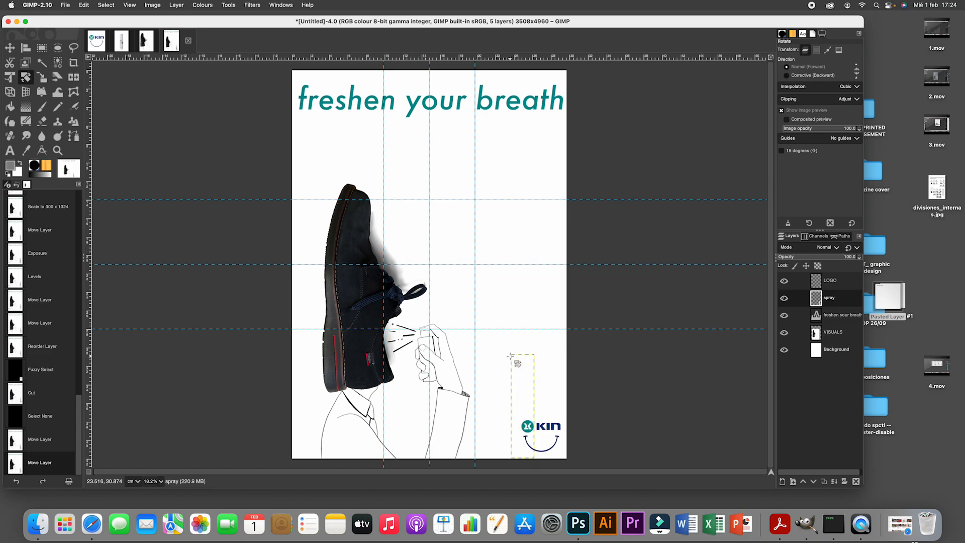
- Scale the spray layer to about 426 × 1873 px and move it right so it stands centred behind the logo
{"action": "left_click", "coordinate": [42, 77]}
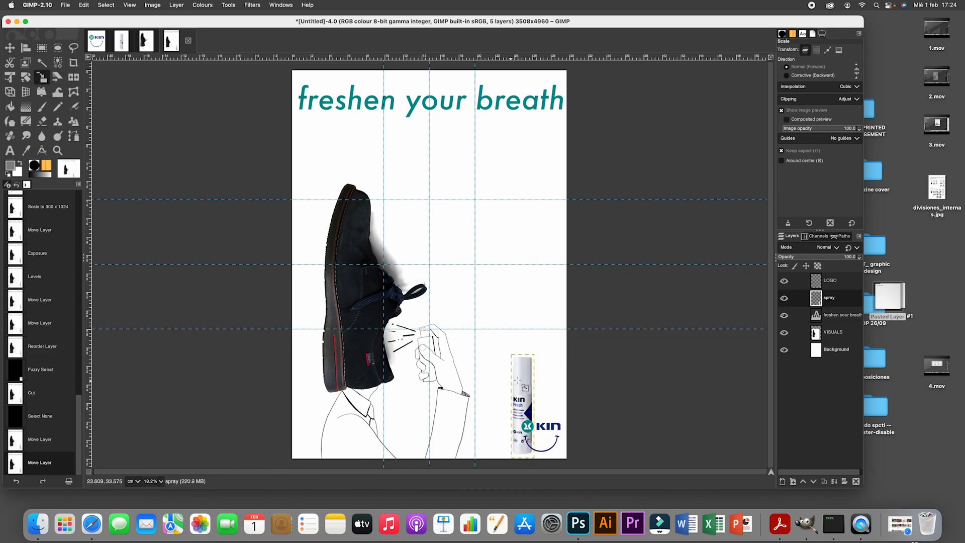
{"action": "left_click", "coordinate": [525, 355]}
{"action": "left_click_drag", "start_coordinate": [515, 359], "coordinate": [473, 318]}
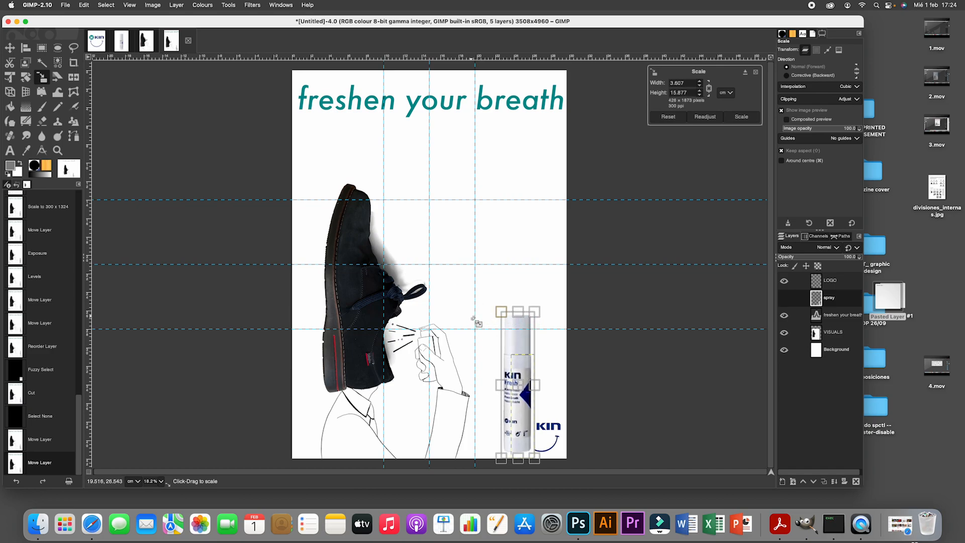
{"action": "key", "text": "Return"}
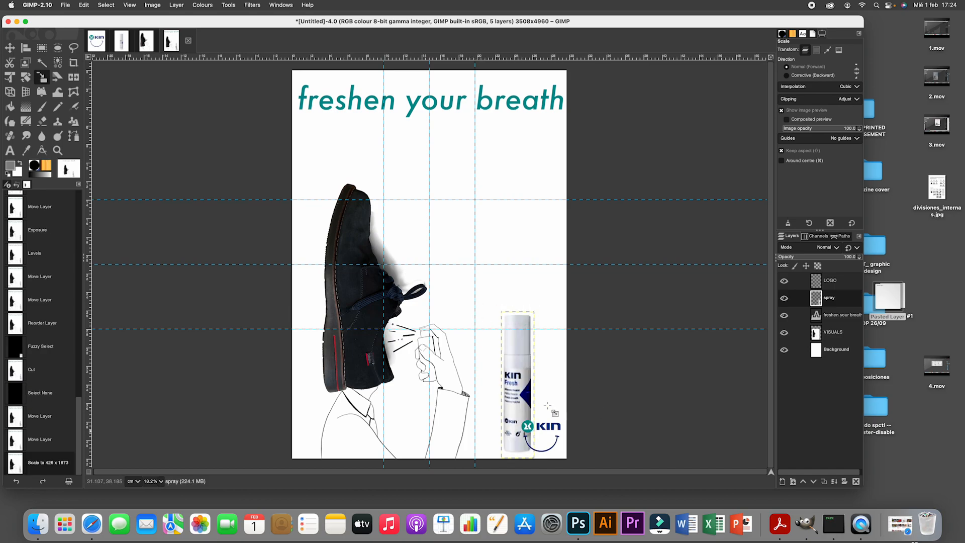
{"action": "left_click", "coordinate": [10, 47]}
{"action": "mouse_move", "coordinate": [517, 382]}
{"action": "left_mouse_down"}
{"action": "mouse_move", "coordinate": [529, 400]}
{"action": "mouse_move", "coordinate": [546, 386]}
{"action": "left_mouse_up"}
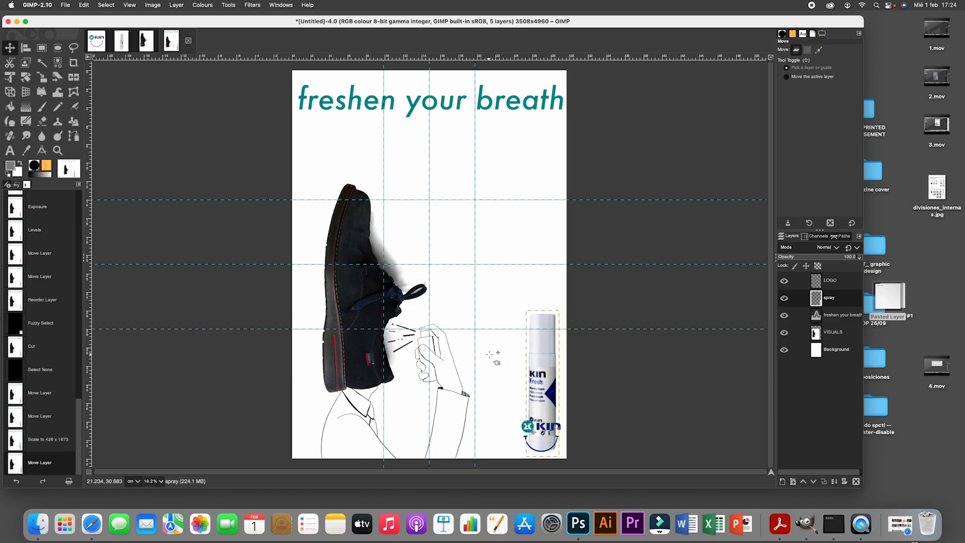
- Enlarge the spray layer to about 555 × 2440 px and nudge it into place in the poster's lower-right corner behind the logo
{"action": "left_click", "coordinate": [42, 77]}
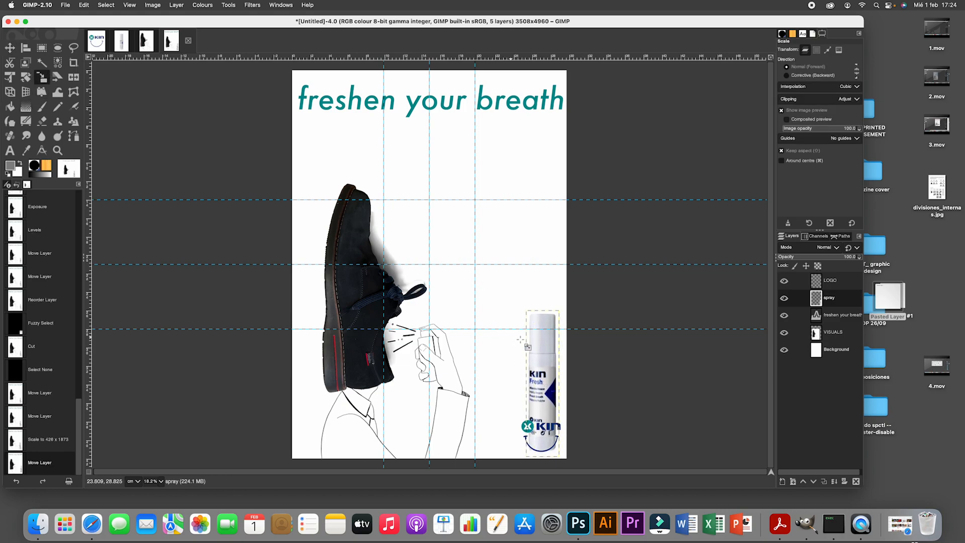
{"action": "left_click", "coordinate": [540, 341]}
{"action": "left_click_drag", "start_coordinate": [530, 315], "coordinate": [498, 285]}
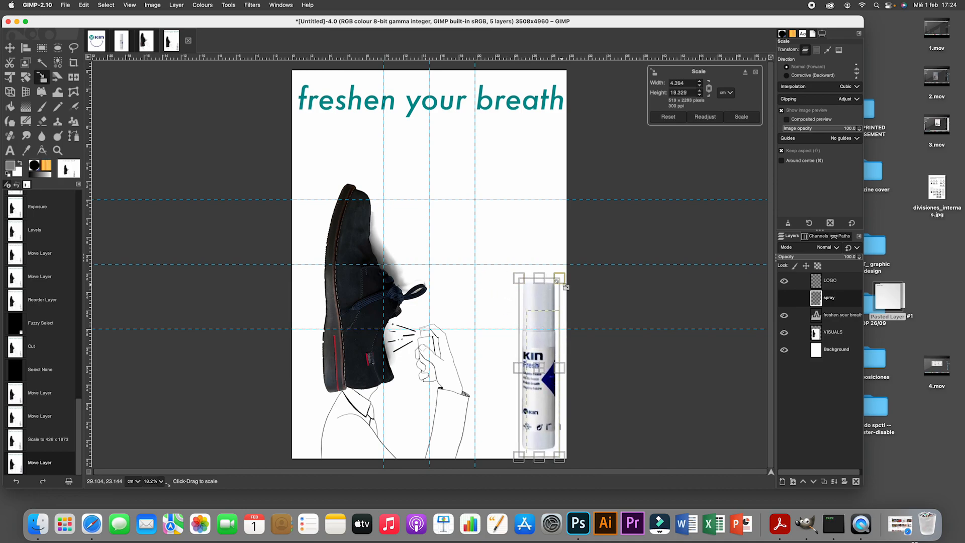
{"action": "left_click_drag", "start_coordinate": [556, 277], "coordinate": [575, 271]}
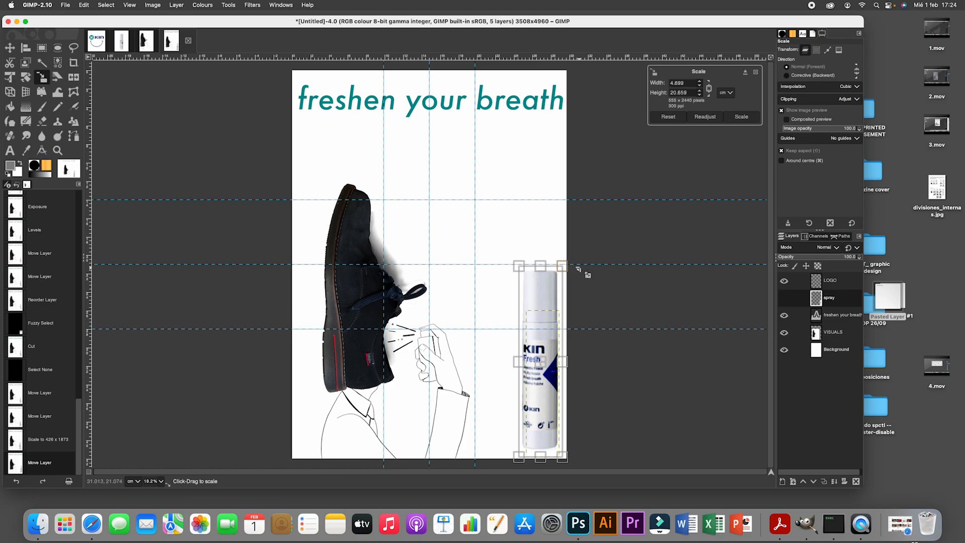
{"action": "key", "text": "Return"}
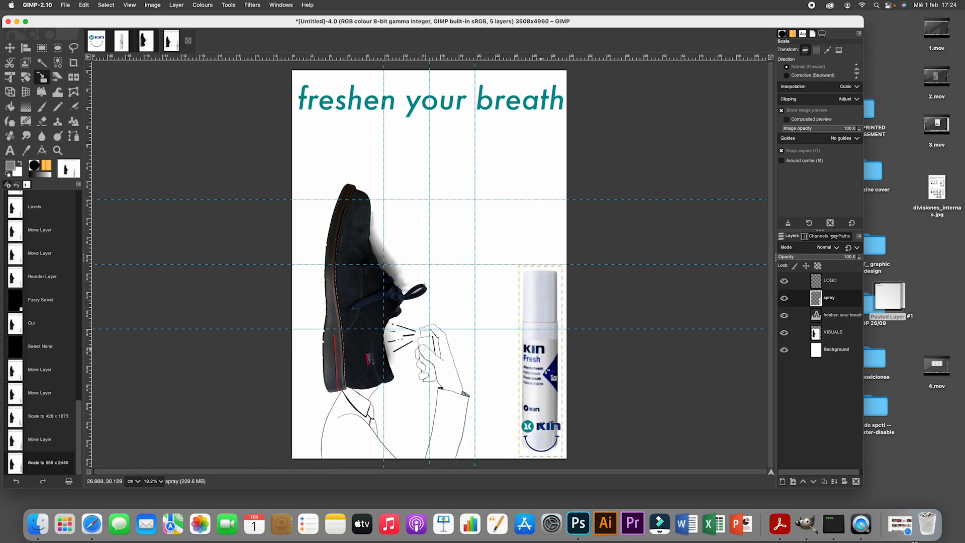
{"action": "left_click", "coordinate": [17, 51]}
{"action": "left_click_drag", "start_coordinate": [552, 365], "coordinate": [557, 373]}
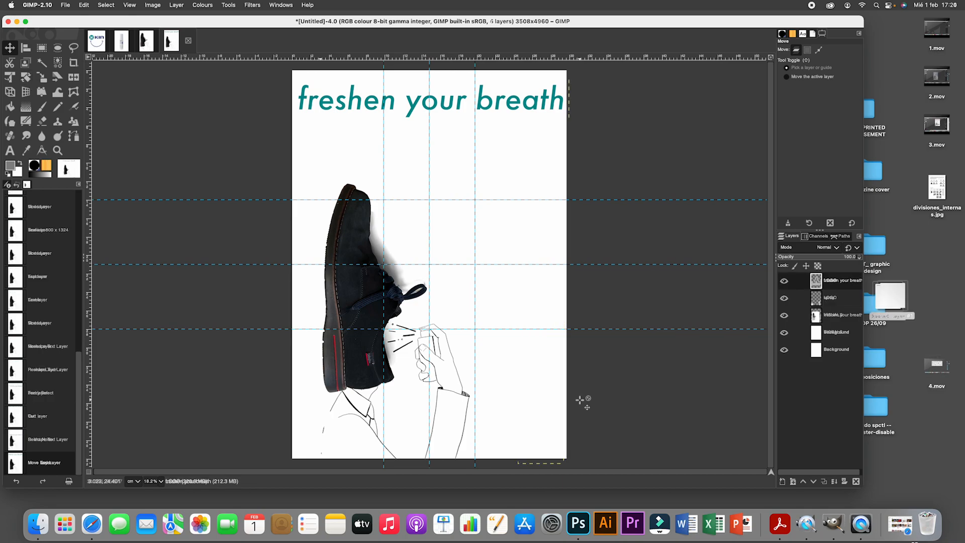
- Enlarge the spray layer to about 426 × 1873 px and shift it right, behind the KIN logo
{"action": "left_click_drag", "start_coordinate": [524, 385], "coordinate": [523, 384]}
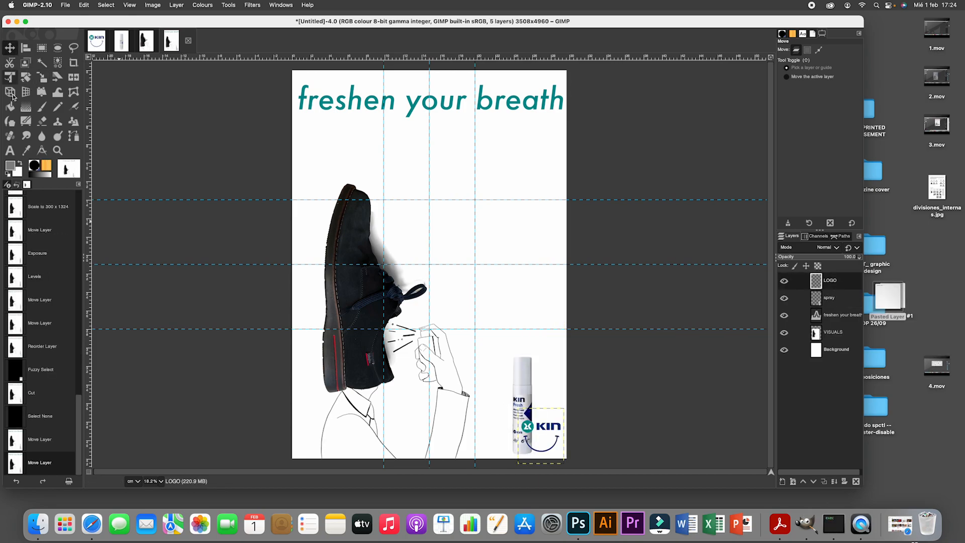
{"action": "left_click", "coordinate": [26, 76]}
{"action": "left_click", "coordinate": [829, 298]}
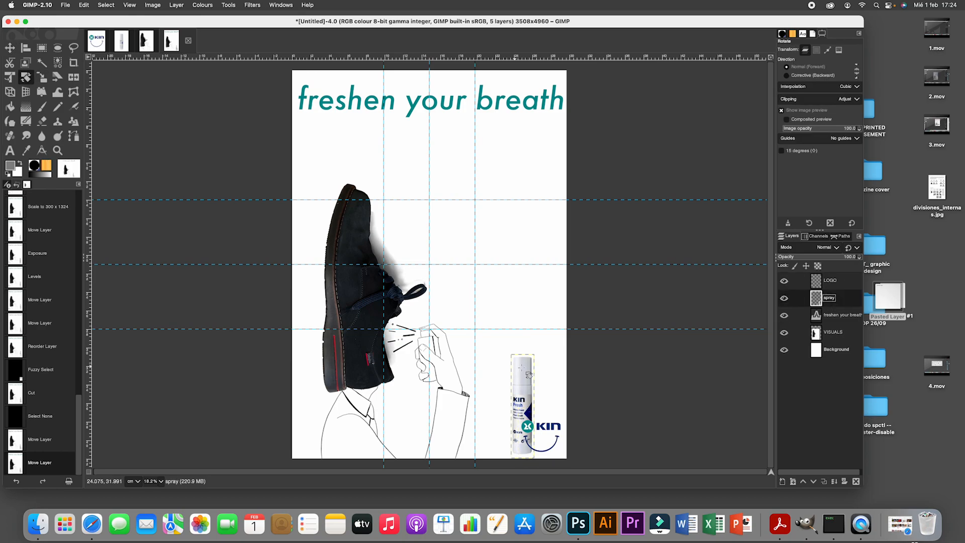
{"action": "mouse_move", "coordinate": [547, 354]}
{"action": "left_mouse_down"}
{"action": "mouse_move", "coordinate": [518, 361]}
{"action": "mouse_move", "coordinate": [473, 318]}
{"action": "left_mouse_up"}
{"action": "key", "text": "Escape"}
{"action": "key", "text": "shift+s"}
{"action": "left_click", "coordinate": [517, 358]}
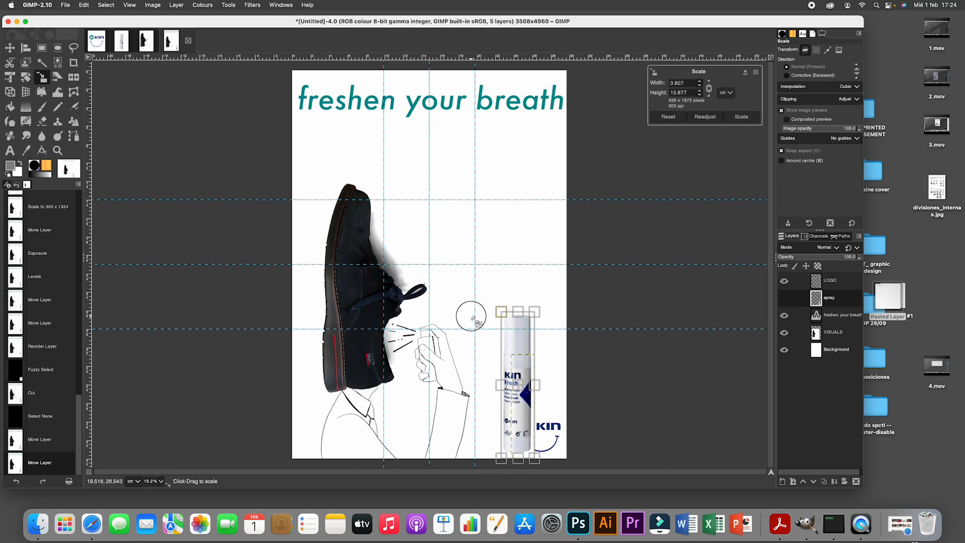
{"action": "key", "text": "Return"}
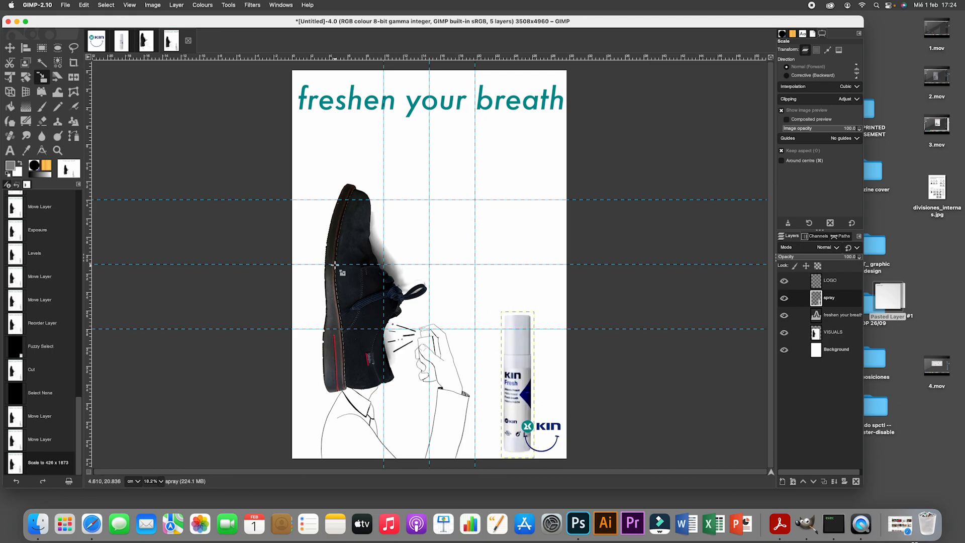
{"action": "key", "text": "m"}
{"action": "left_click_drag", "start_coordinate": [521, 385], "coordinate": [545, 384]}
- Scale the spray layer up to about 555 × 2440 px and nudge it down into the poster's lower-right corner
{"action": "key", "text": "shift+s"}
{"action": "left_click", "coordinate": [495, 327]}
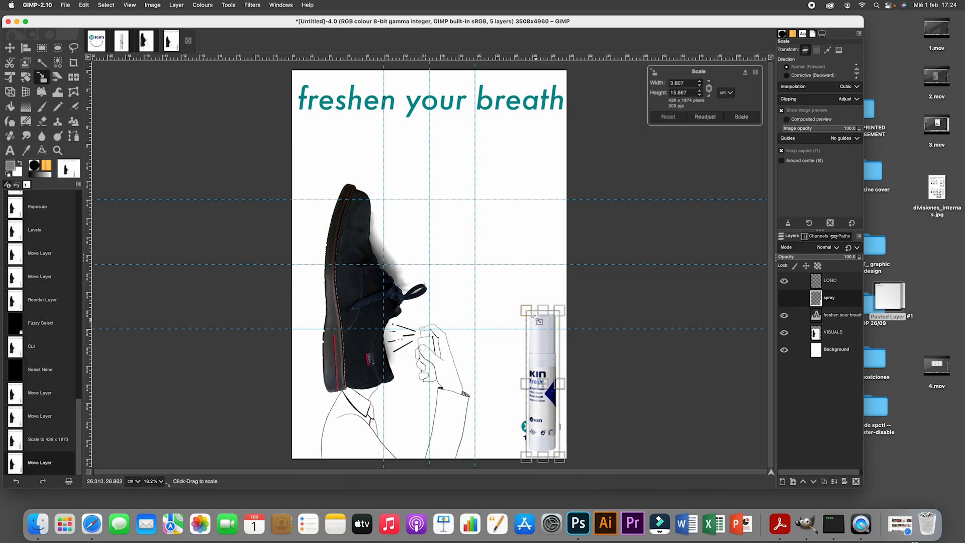
{"action": "left_click_drag", "start_coordinate": [526, 311], "coordinate": [498, 285]}
{"action": "left_click_drag", "start_coordinate": [559, 278], "coordinate": [575, 272]}
{"action": "key", "text": "Return"}
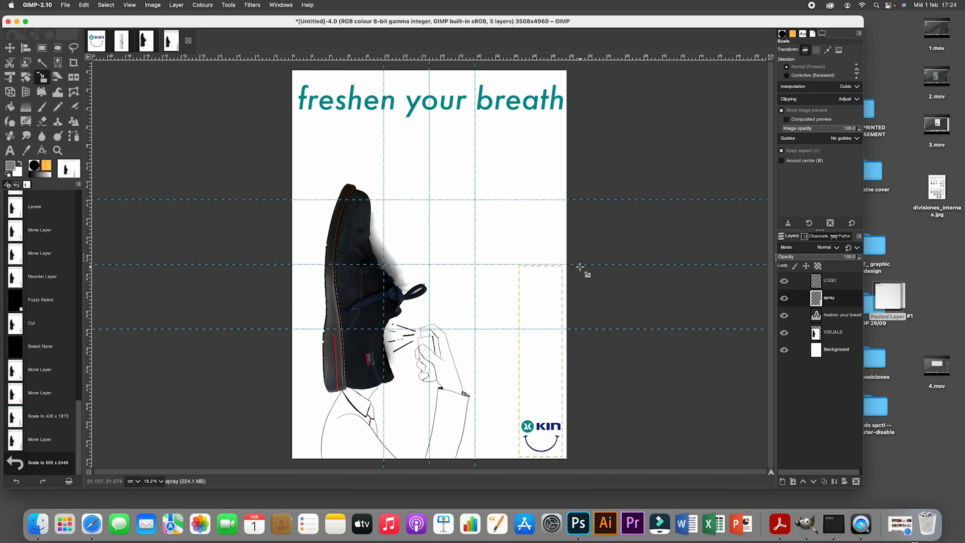
{"action": "key", "text": "m"}
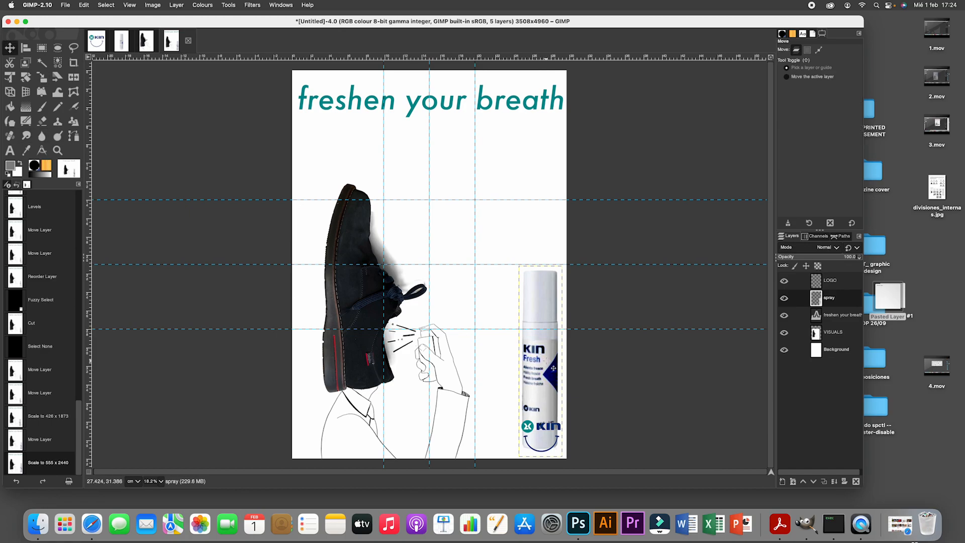
{"action": "left_click_drag", "start_coordinate": [553, 368], "coordinate": [554, 373]}
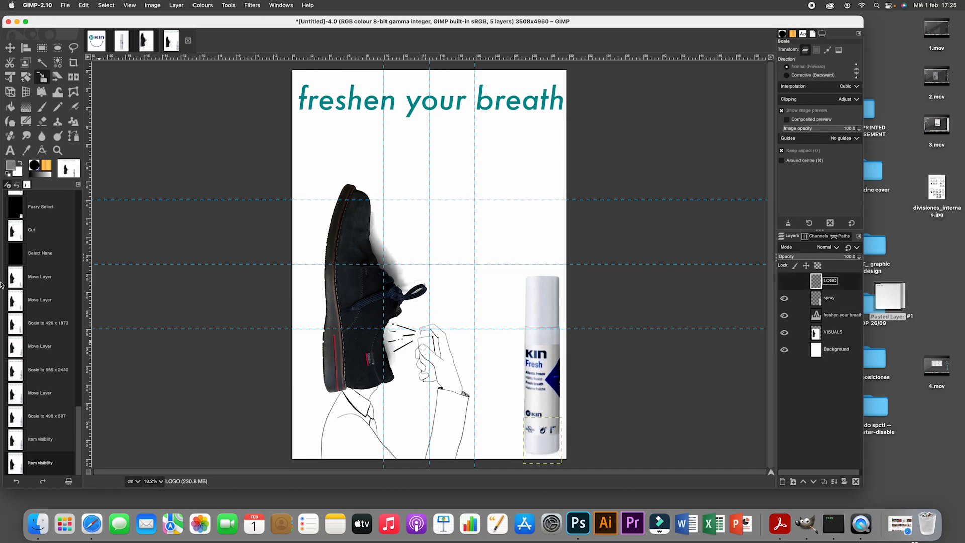
- Outline a freehand selection on the spray layer around the small KIN logo and symbols on the lower bottle label
{"action": "left_click", "coordinate": [58, 150]}
{"action": "left_click", "coordinate": [540, 404]}
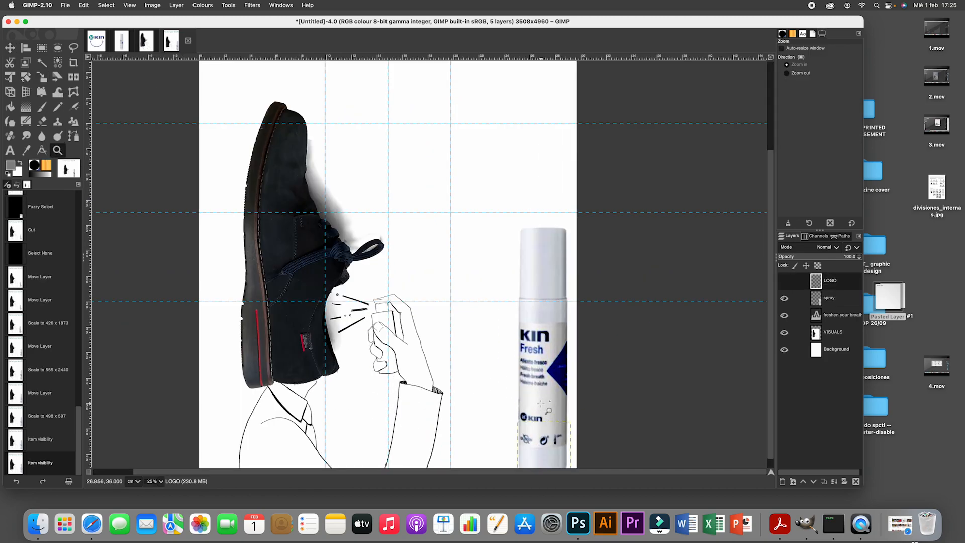
{"action": "left_click", "coordinate": [540, 404]}
{"action": "scroll", "coordinate": [541, 404], "scroll_direction": "down", "scroll_amount": 2}
{"action": "left_click", "coordinate": [538, 402]}
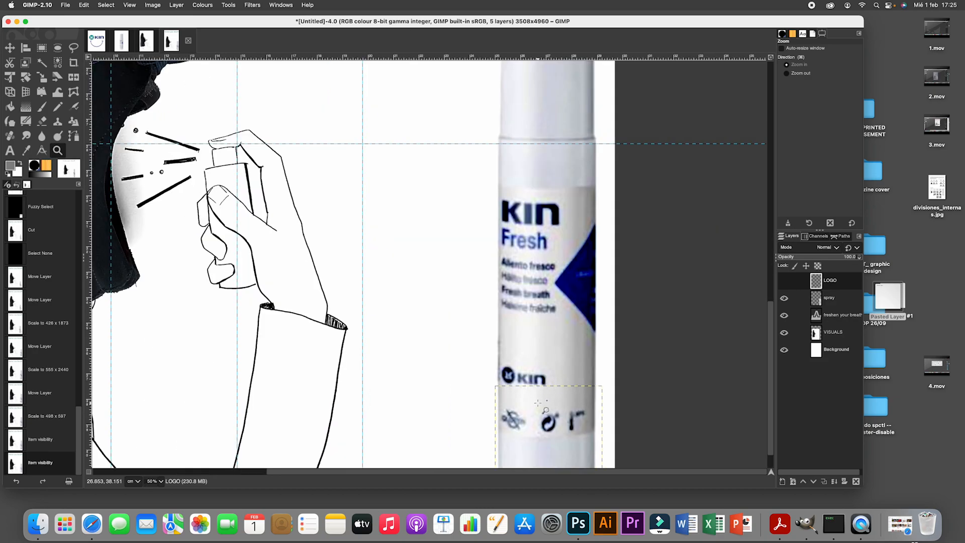
{"action": "scroll", "coordinate": [538, 403], "scroll_direction": "down", "scroll_amount": 3}
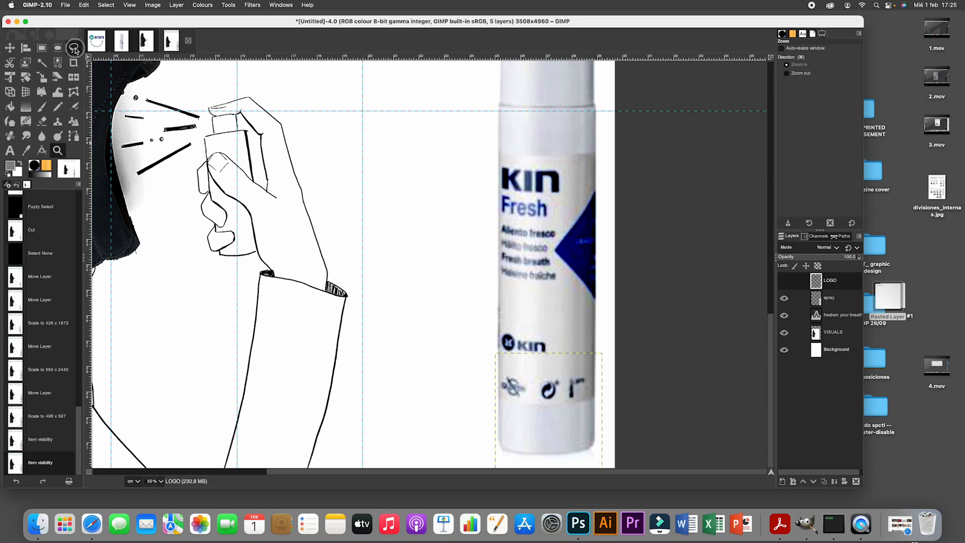
{"action": "left_click", "coordinate": [74, 48]}
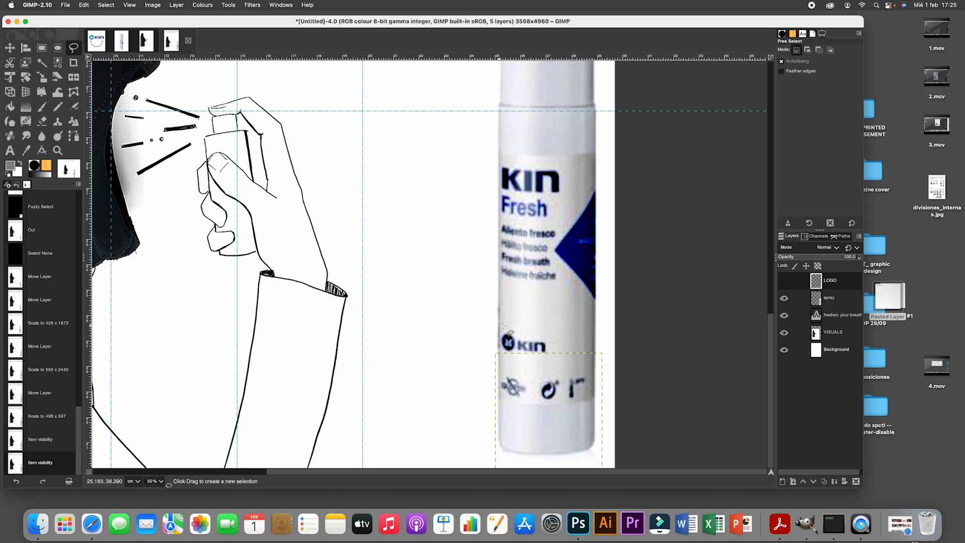
{"action": "left_click", "coordinate": [828, 297]}
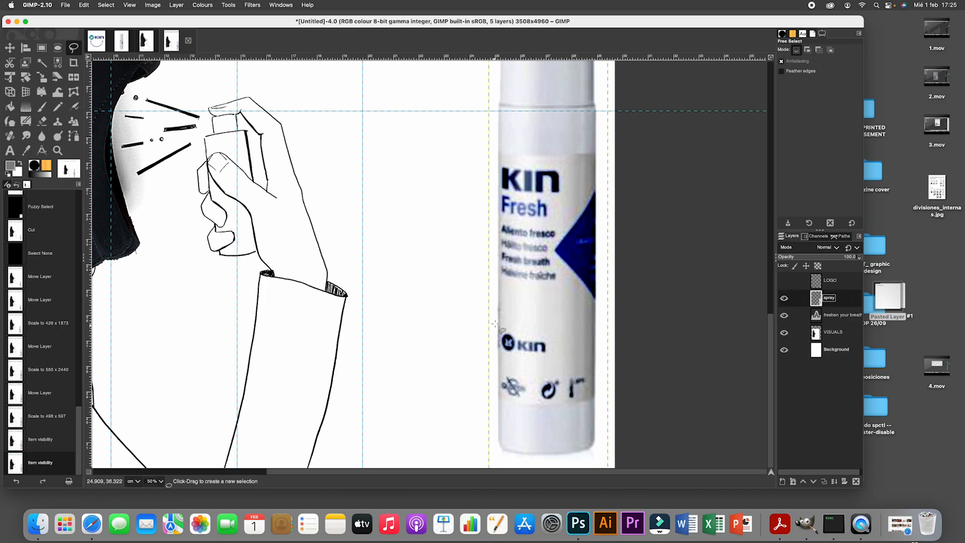
{"action": "mouse_move", "coordinate": [501, 328]}
{"action": "left_mouse_down"}
{"action": "mouse_move", "coordinate": [500, 404]}
{"action": "mouse_move", "coordinate": [591, 403]}
{"action": "mouse_move", "coordinate": [587, 329]}
{"action": "mouse_move", "coordinate": [500, 328]}
{"action": "left_mouse_up"}
{"action": "key", "text": "Return"}
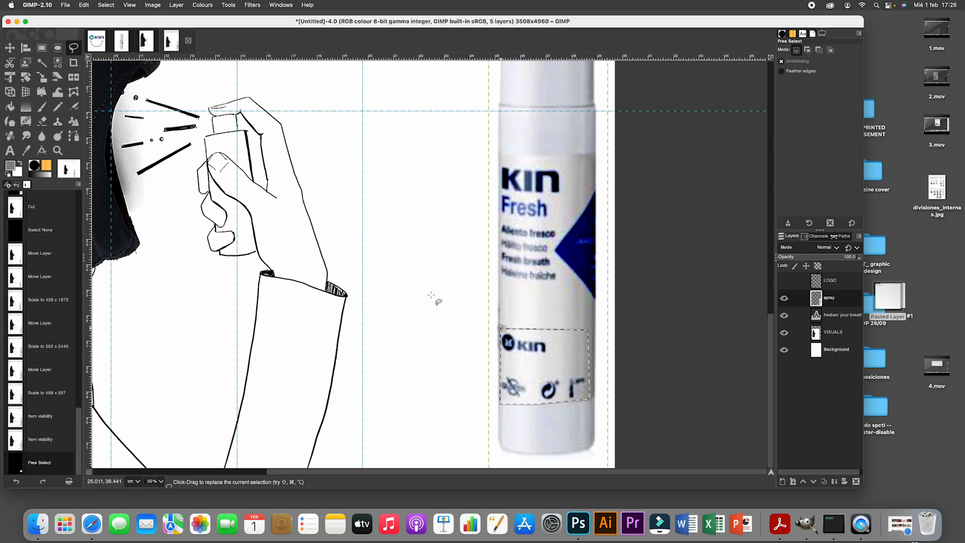
- Clone plain label texture over the small logo and symbols inside the selection, using the Hardness 075 brush at size 51
{"action": "left_click", "coordinate": [58, 125]}
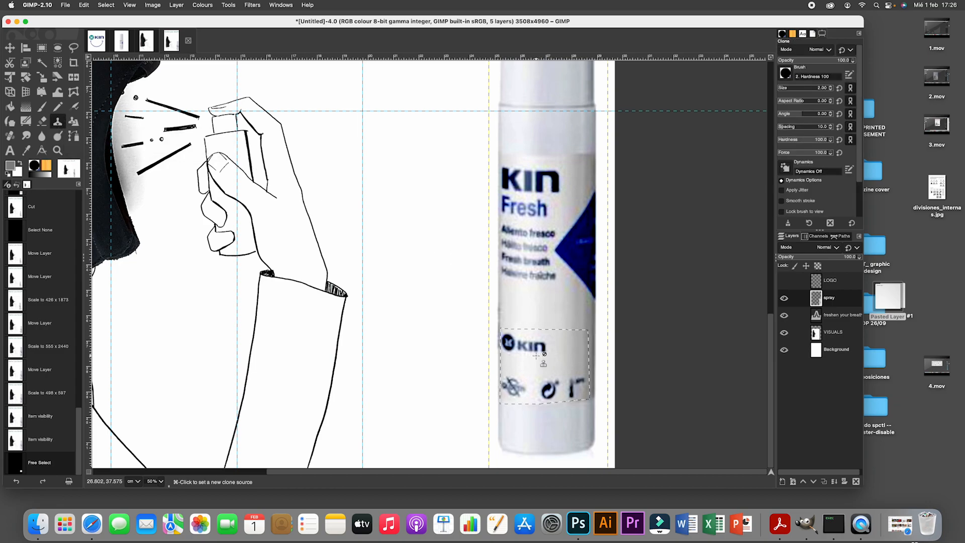
{"action": "left_click", "coordinate": [846, 302]}
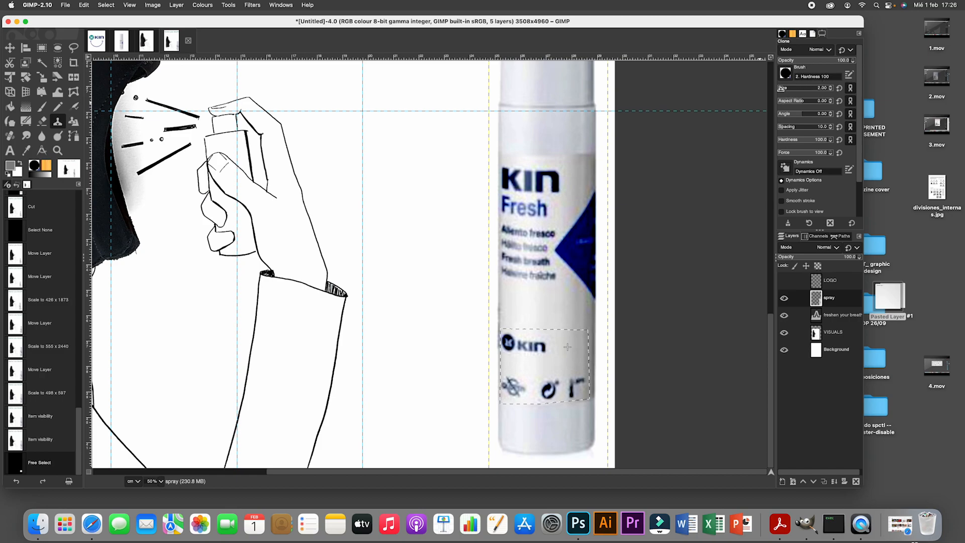
{"action": "left_click_drag", "start_coordinate": [782, 89], "coordinate": [811, 89]}
{"action": "left_click", "coordinate": [786, 74]}
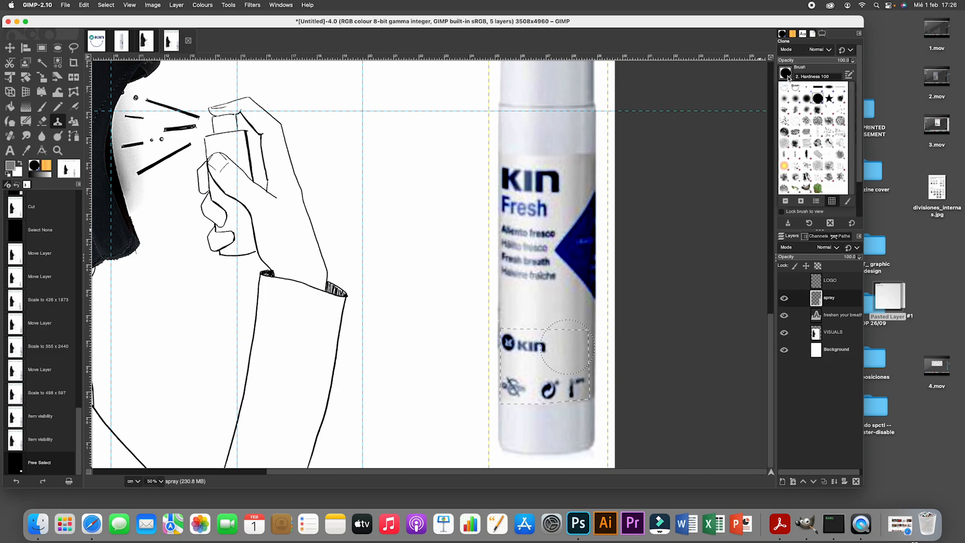
{"action": "left_click", "coordinate": [808, 100]}
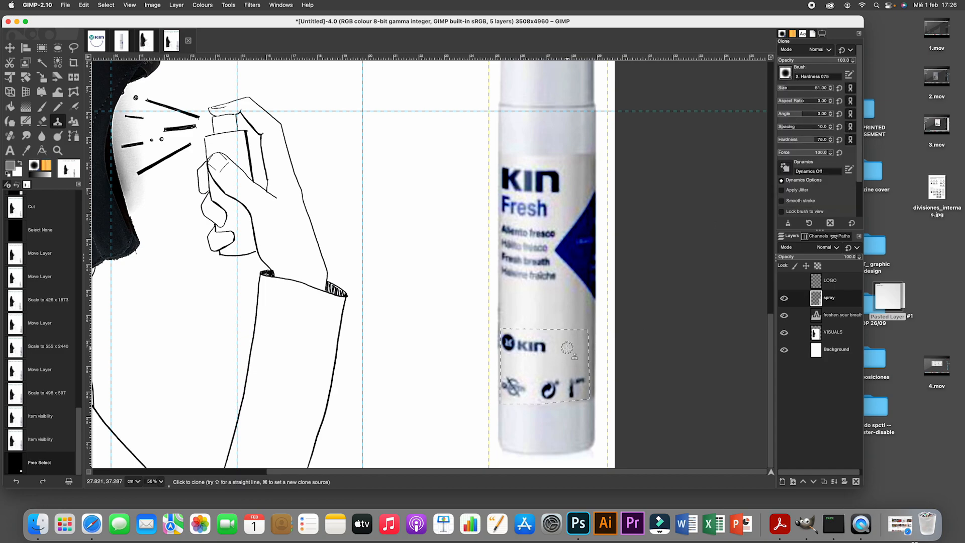
{"action": "left_click", "coordinate": [567, 348], "text": "super"}
{"action": "mouse_move", "coordinate": [542, 347]}
{"action": "left_mouse_down"}
{"action": "mouse_move", "coordinate": [577, 350]}
{"action": "mouse_move", "coordinate": [542, 365]}
{"action": "mouse_move", "coordinate": [543, 345]}
{"action": "mouse_move", "coordinate": [532, 361]}
{"action": "mouse_move", "coordinate": [535, 344]}
{"action": "mouse_move", "coordinate": [538, 365]}
{"action": "mouse_move", "coordinate": [528, 343]}
{"action": "mouse_move", "coordinate": [531, 367]}
{"action": "mouse_move", "coordinate": [521, 341]}
{"action": "mouse_move", "coordinate": [531, 367]}
{"action": "mouse_move", "coordinate": [531, 341]}
{"action": "mouse_move", "coordinate": [546, 344]}
{"action": "mouse_move", "coordinate": [529, 364]}
{"action": "mouse_move", "coordinate": [511, 359]}
{"action": "mouse_move", "coordinate": [508, 344]}
{"action": "mouse_move", "coordinate": [511, 365]}
{"action": "mouse_move", "coordinate": [514, 338]}
{"action": "mouse_move", "coordinate": [505, 348]}
{"action": "mouse_move", "coordinate": [506, 337]}
{"action": "mouse_move", "coordinate": [546, 345]}
{"action": "left_mouse_up"}
{"action": "left_click", "coordinate": [543, 366], "text": "super"}
{"action": "left_click", "coordinate": [537, 364], "text": "super"}
{"action": "left_click", "coordinate": [530, 366], "text": "super"}
{"action": "left_click", "coordinate": [531, 367], "text": "super"}
{"action": "left_click", "coordinate": [511, 367], "text": "super"}
{"action": "left_click", "coordinate": [549, 364], "text": "super"}
{"action": "mouse_move", "coordinate": [548, 385]}
{"action": "left_mouse_down"}
{"action": "mouse_move", "coordinate": [546, 364]}
{"action": "mouse_move", "coordinate": [549, 395]}
{"action": "mouse_move", "coordinate": [558, 366]}
{"action": "mouse_move", "coordinate": [555, 392]}
{"action": "mouse_move", "coordinate": [549, 375]}
{"action": "mouse_move", "coordinate": [542, 396]}
{"action": "mouse_move", "coordinate": [578, 367]}
{"action": "mouse_move", "coordinate": [571, 391]}
{"action": "mouse_move", "coordinate": [571, 358]}
{"action": "mouse_move", "coordinate": [583, 383]}
{"action": "mouse_move", "coordinate": [538, 364]}
{"action": "mouse_move", "coordinate": [572, 386]}
{"action": "mouse_move", "coordinate": [580, 356]}
{"action": "mouse_move", "coordinate": [583, 382]}
{"action": "mouse_move", "coordinate": [521, 367]}
{"action": "mouse_move", "coordinate": [514, 392]}
{"action": "mouse_move", "coordinate": [515, 364]}
{"action": "mouse_move", "coordinate": [503, 378]}
{"action": "mouse_move", "coordinate": [505, 390]}
{"action": "mouse_move", "coordinate": [518, 367]}
{"action": "mouse_move", "coordinate": [509, 378]}
{"action": "mouse_move", "coordinate": [528, 370]}
{"action": "mouse_move", "coordinate": [521, 392]}
{"action": "mouse_move", "coordinate": [550, 384]}
{"action": "mouse_move", "coordinate": [552, 398]}
{"action": "mouse_move", "coordinate": [562, 376]}
{"action": "left_mouse_up"}
{"action": "left_click", "coordinate": [579, 367], "text": "super"}
{"action": "left_click", "coordinate": [571, 358], "text": "super"}
{"action": "key", "text": "super+z"}
{"action": "left_click", "coordinate": [578, 361], "text": "super"}
{"action": "left_click", "coordinate": [513, 369], "text": "super"}
{"action": "left_click", "coordinate": [506, 369], "text": "super"}
{"action": "left_click", "coordinate": [518, 368], "text": "super"}
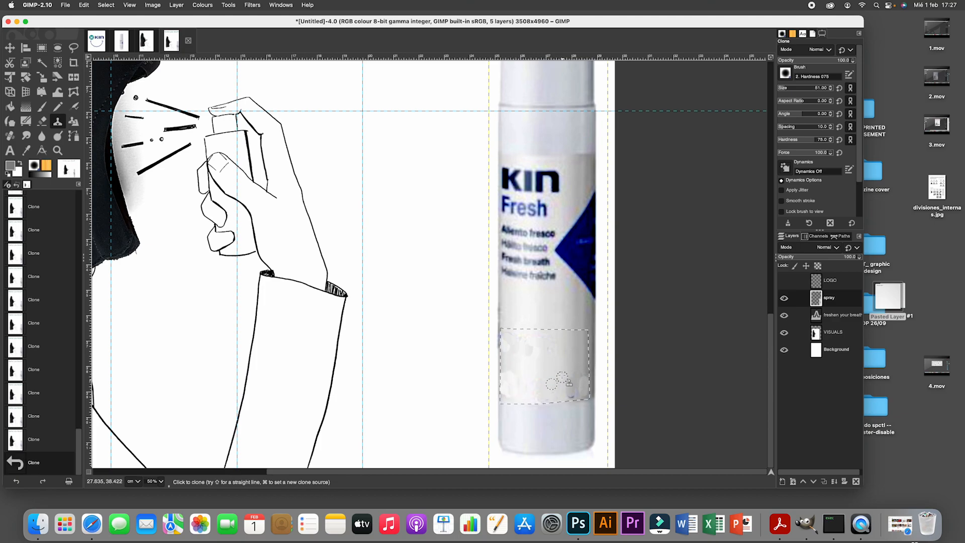
- Show the LOGO layer and smooth the retouched label patch with the Clone brush at size 115 and hardness 29
{"action": "left_click", "coordinate": [783, 280]}
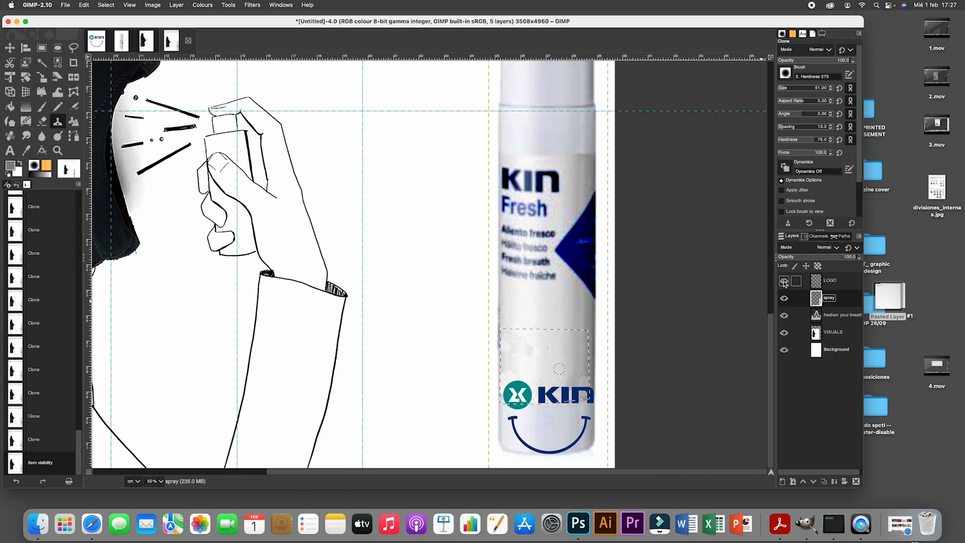
{"action": "left_click_drag", "start_coordinate": [782, 87], "coordinate": [800, 88]}
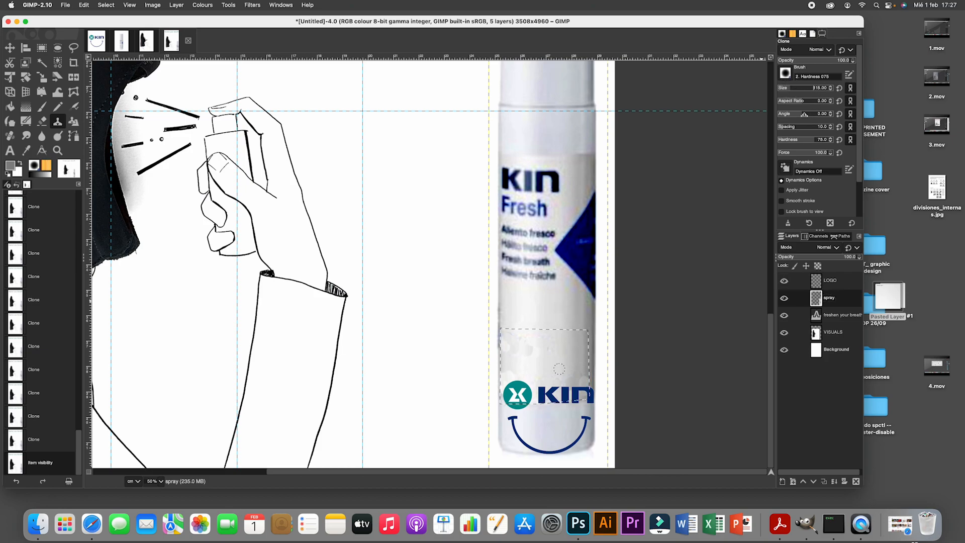
{"action": "left_click_drag", "start_coordinate": [812, 135], "coordinate": [794, 137]}
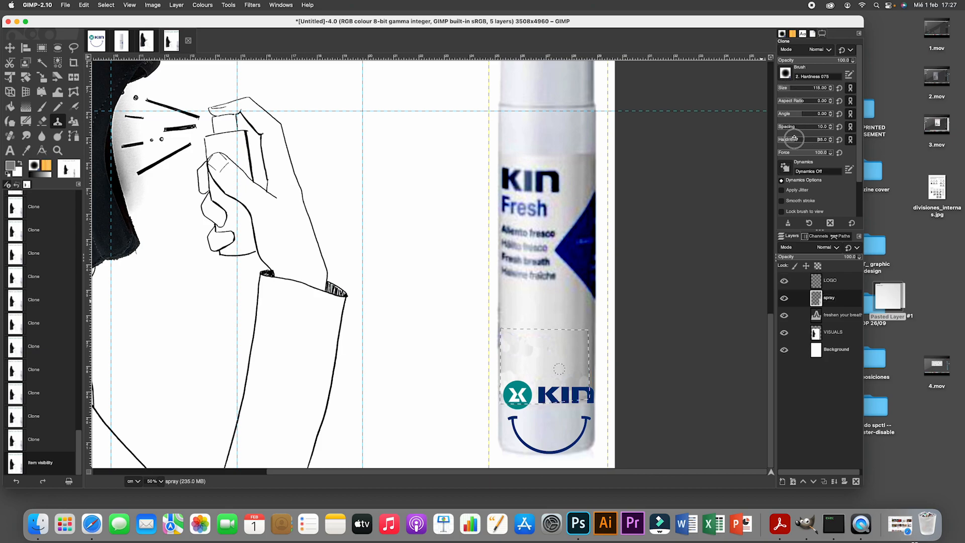
{"action": "left_click", "coordinate": [569, 345]}
{"action": "left_click", "coordinate": [568, 345]}
{"action": "left_click", "coordinate": [579, 357]}
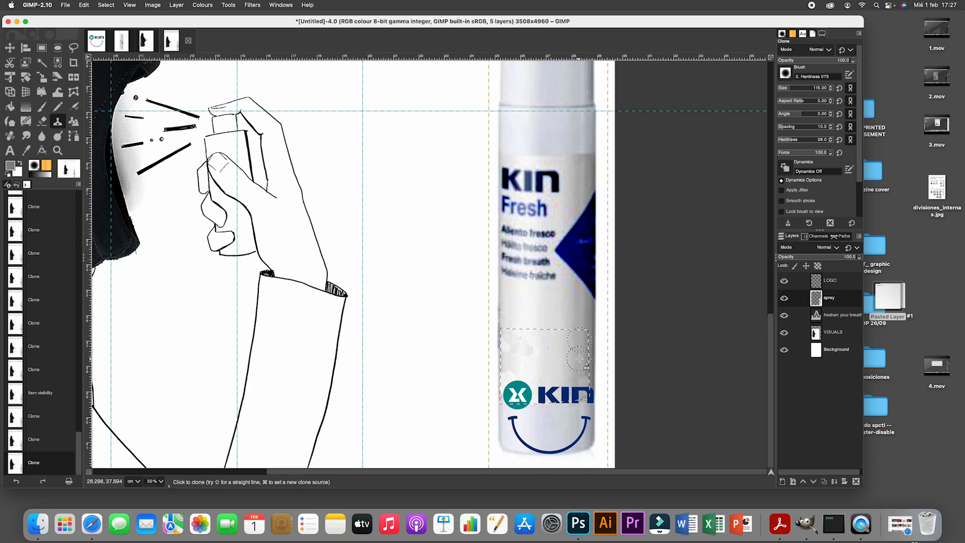
{"action": "left_click", "coordinate": [579, 357]}
{"action": "double_click", "coordinate": [579, 358]}
{"action": "left_click", "coordinate": [528, 354]}
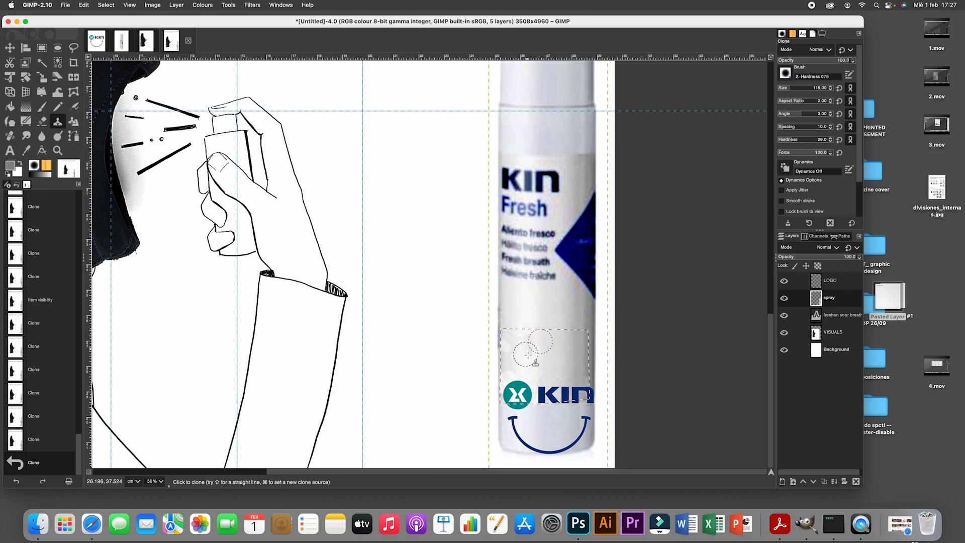
{"action": "left_click", "coordinate": [528, 355]}
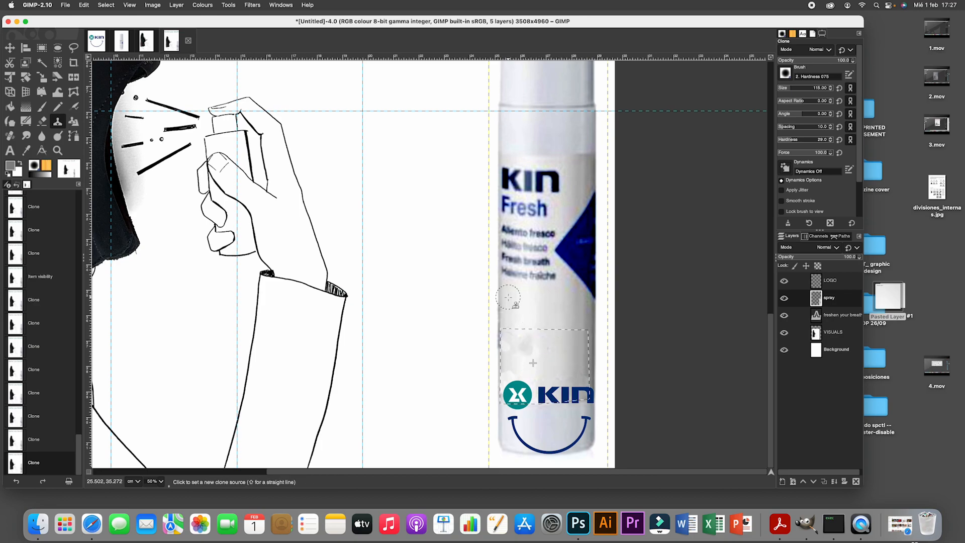
{"action": "left_click", "coordinate": [510, 352]}
{"action": "left_click", "coordinate": [510, 362]}
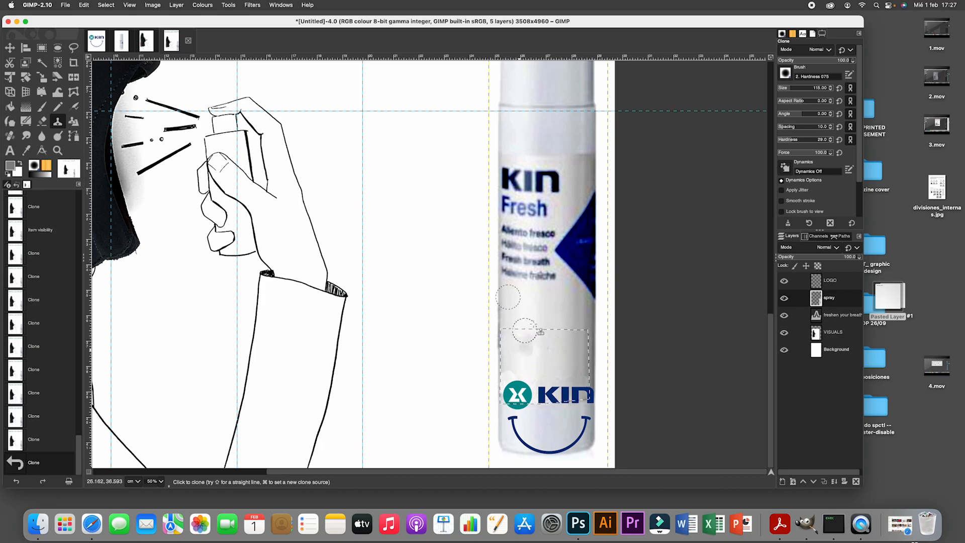
{"action": "left_click", "coordinate": [509, 377]}
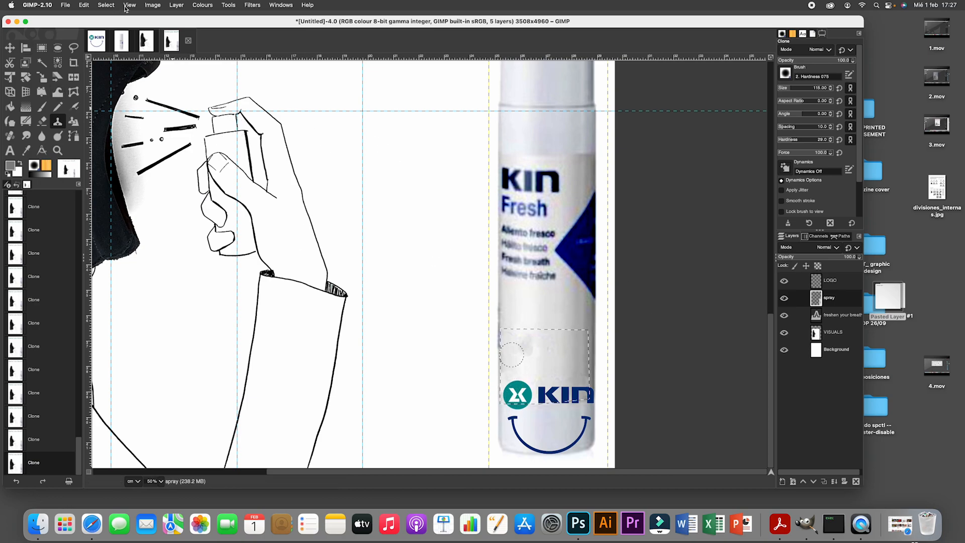
- Clear the selection and nudge the LOGO layer slightly up on the lower part of the spray bottle
{"action": "left_click", "coordinate": [106, 5]}
{"action": "left_click", "coordinate": [118, 26]}
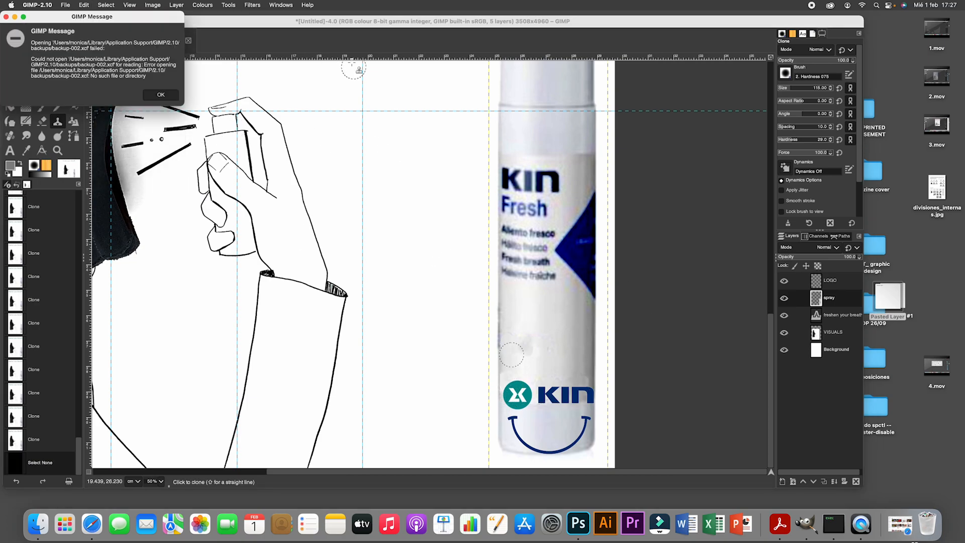
{"action": "left_click", "coordinate": [57, 152]}
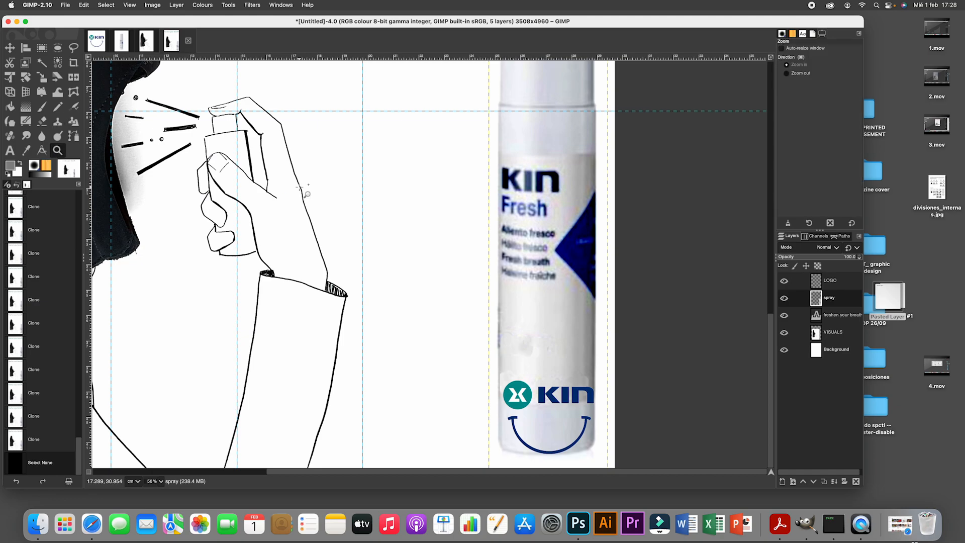
{"action": "left_click", "coordinate": [300, 187]}
{"action": "left_click", "coordinate": [787, 73]}
{"action": "left_click", "coordinate": [474, 220]}
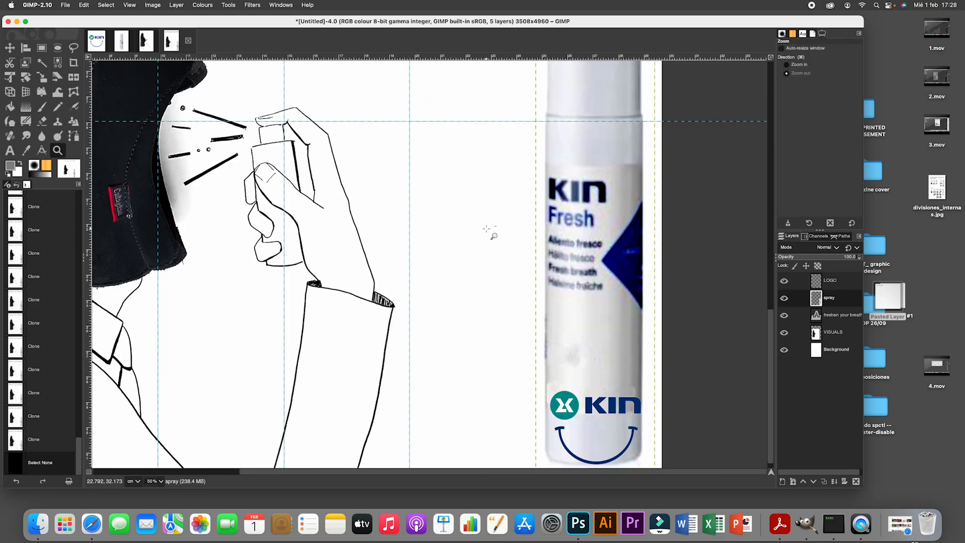
{"action": "left_click", "coordinate": [475, 219]}
{"action": "left_click", "coordinate": [475, 220]}
{"action": "left_click", "coordinate": [475, 219]}
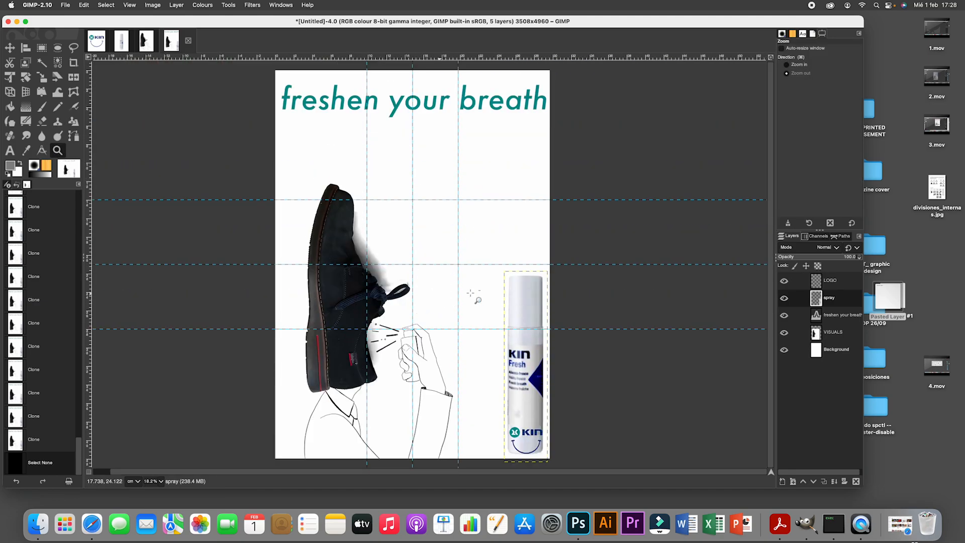
{"action": "left_click", "coordinate": [799, 280]}
{"action": "key", "text": "m"}
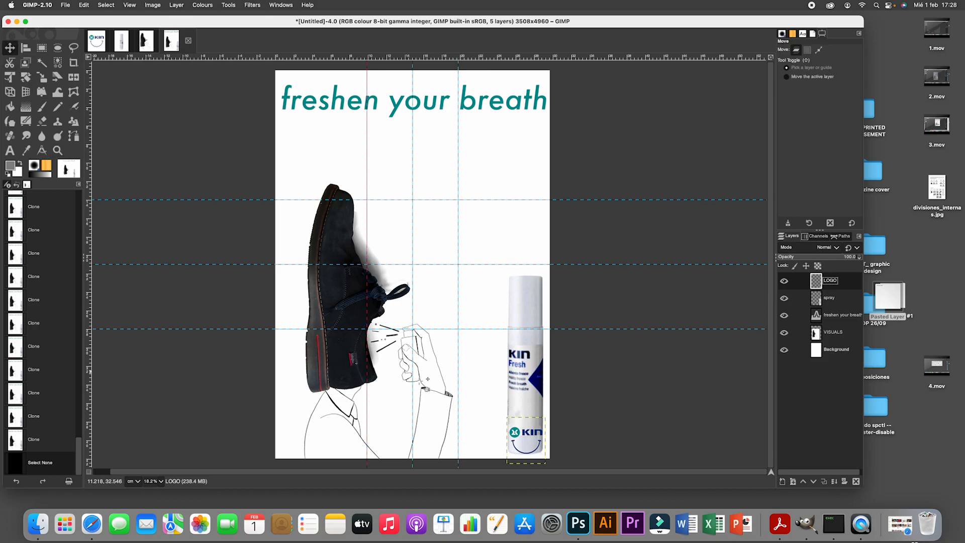
{"action": "left_click_drag", "start_coordinate": [531, 440], "coordinate": [529, 437]}
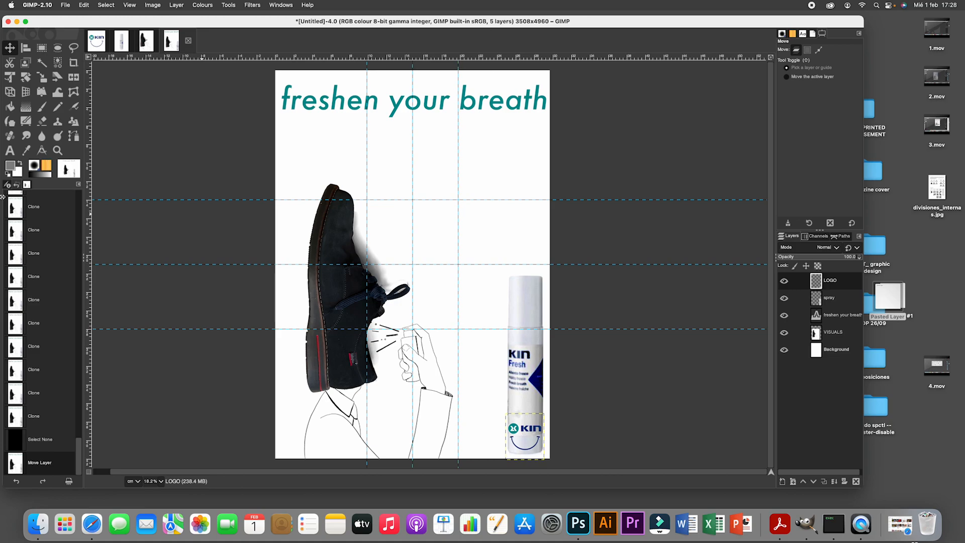
- Scale the VISUALS layer up proportionally to about 3623 x 4981 pixels and reposition it to fill the page beneath the headline
{"action": "left_click", "coordinate": [832, 332]}
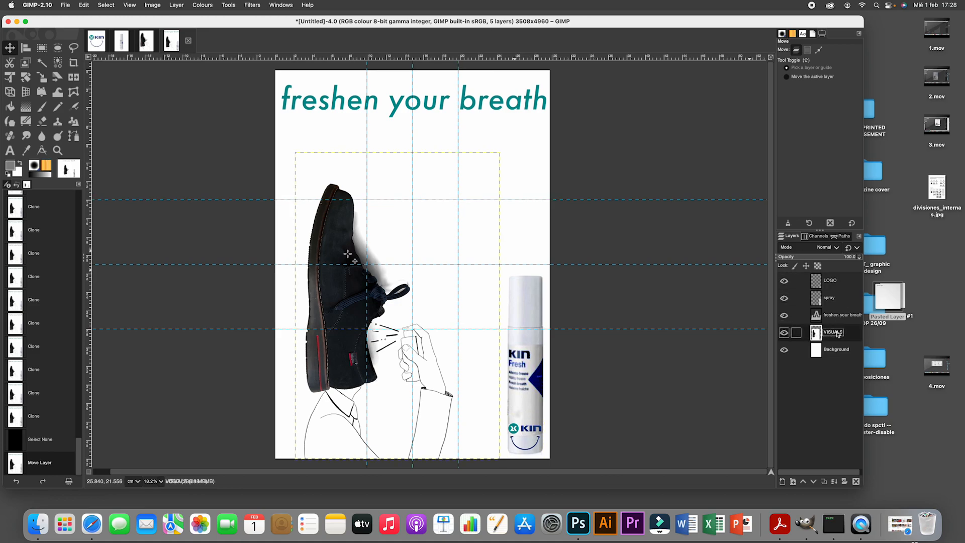
{"action": "left_click", "coordinate": [43, 77]}
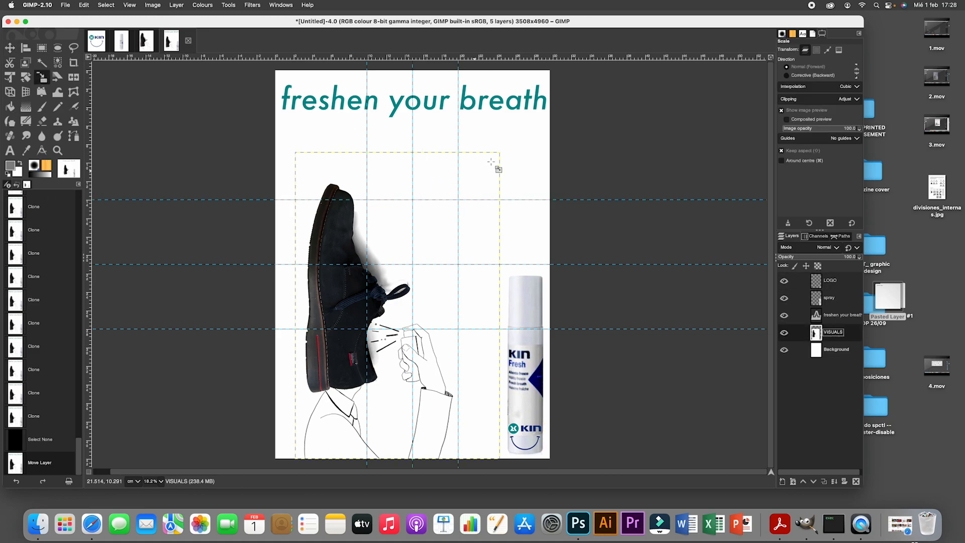
{"action": "left_click_drag", "start_coordinate": [495, 157], "coordinate": [527, 133]}
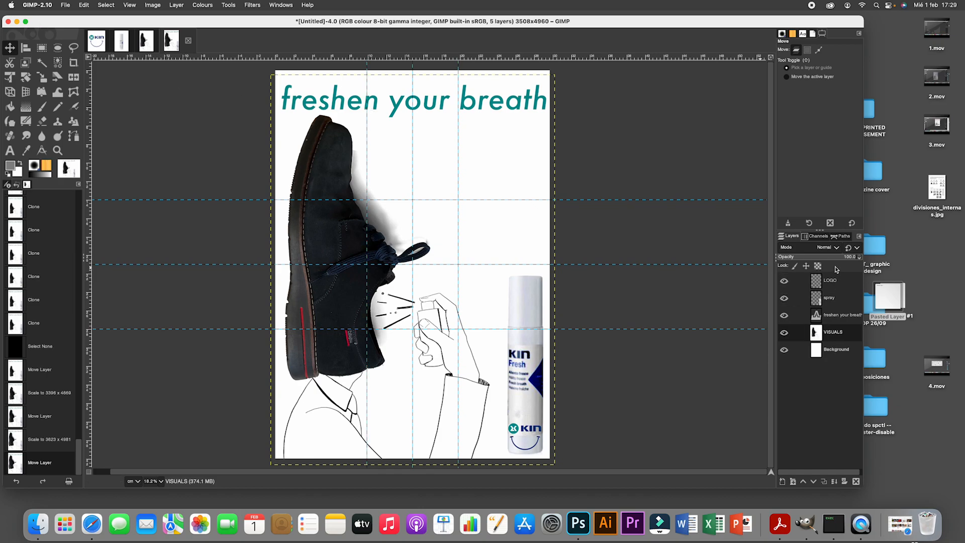
- Save the image as poster.xcf in the Desktop folder POSTER_PRINTED_ADVERTISEMENT
{"action": "left_click", "coordinate": [65, 6]}
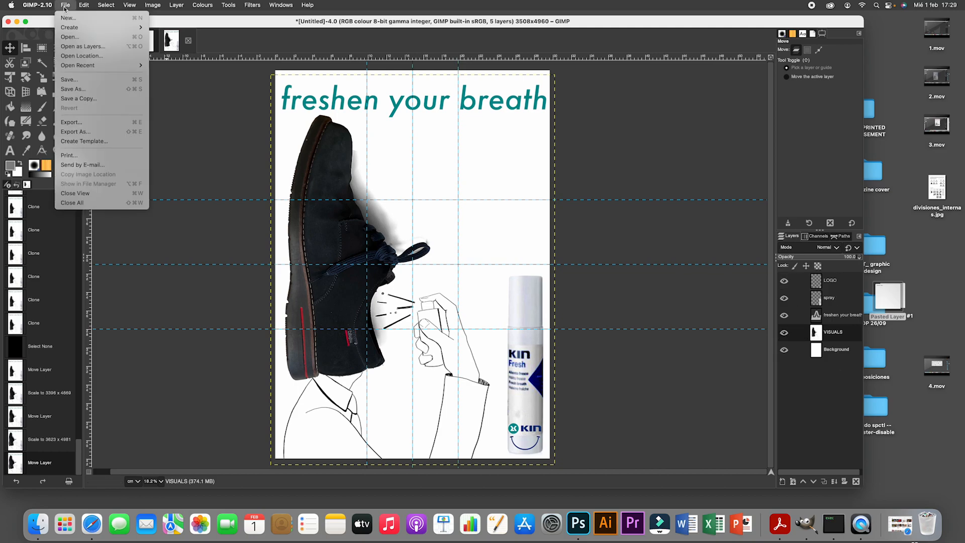
{"action": "left_click", "coordinate": [68, 79]}
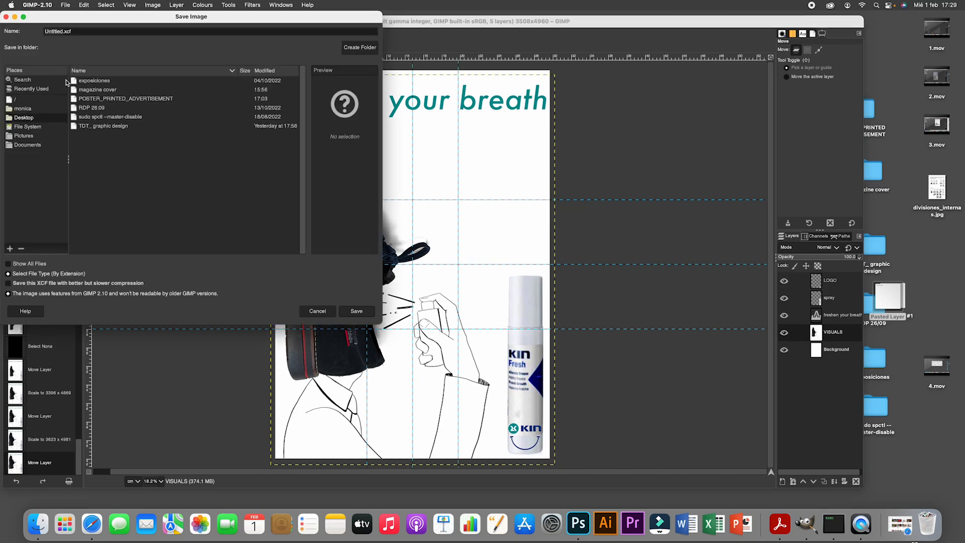
{"action": "double_click", "coordinate": [92, 99]}
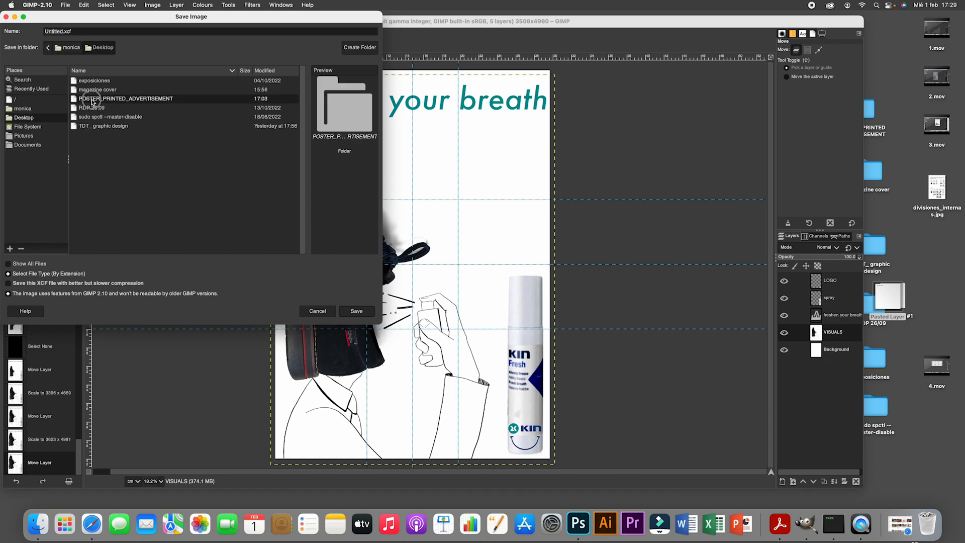
{"action": "left_click", "coordinate": [63, 31]}
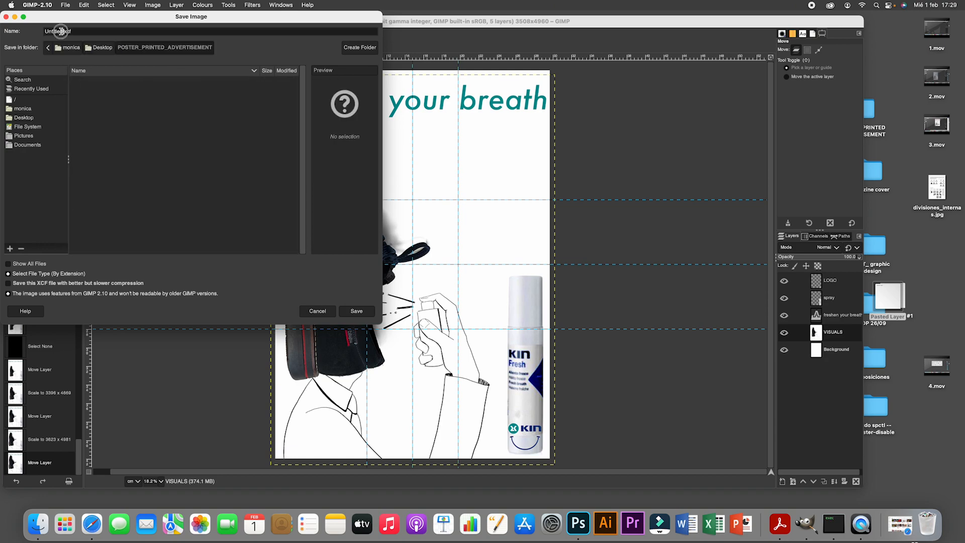
{"action": "type", "text": "poster"}
{"action": "left_click", "coordinate": [359, 313]}
- Export the poster as poster.pdf in Portable Document Format to the POSTER_PRINTED_ADVERTISEMENT folder, keeping the default PDF options
{"action": "left_click", "coordinate": [66, 6]}
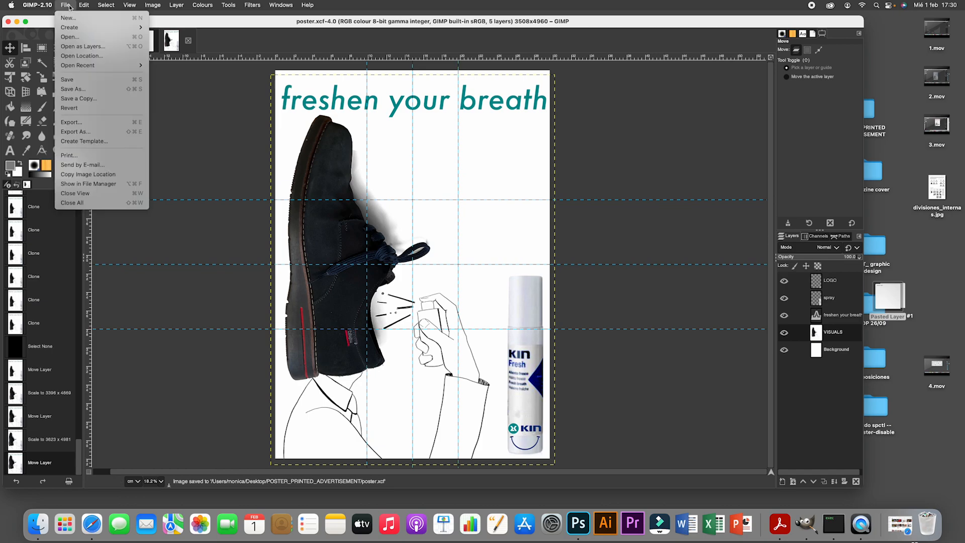
{"action": "left_click", "coordinate": [74, 132]}
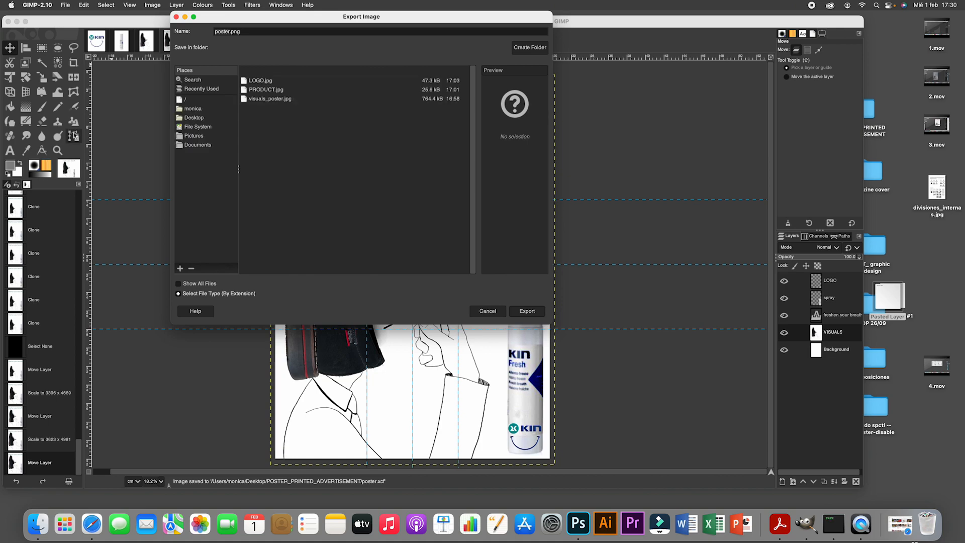
{"action": "left_click", "coordinate": [203, 295]}
{"action": "scroll", "coordinate": [229, 284], "scroll_direction": "down", "scroll_amount": 5}
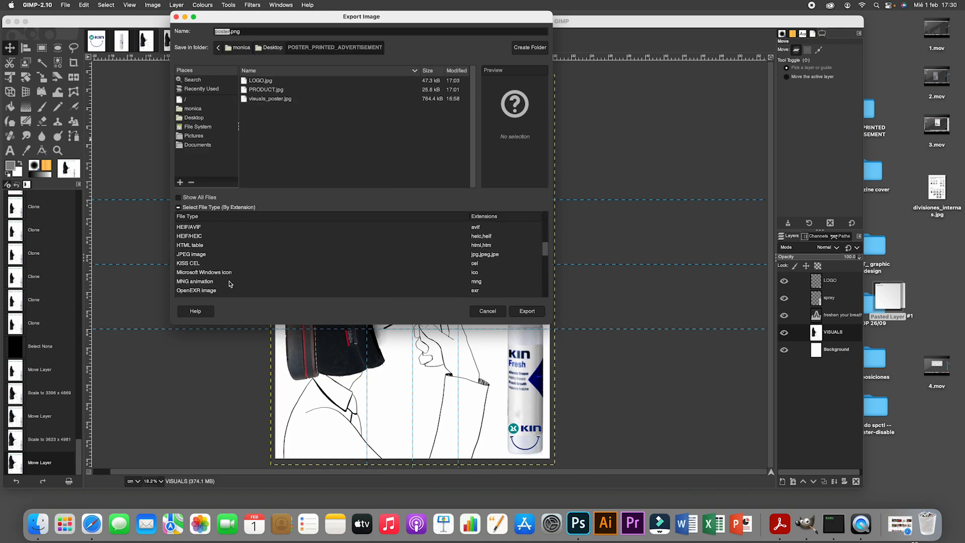
{"action": "scroll", "coordinate": [230, 284], "scroll_direction": "down", "scroll_amount": 4}
{"action": "left_click", "coordinate": [216, 269]}
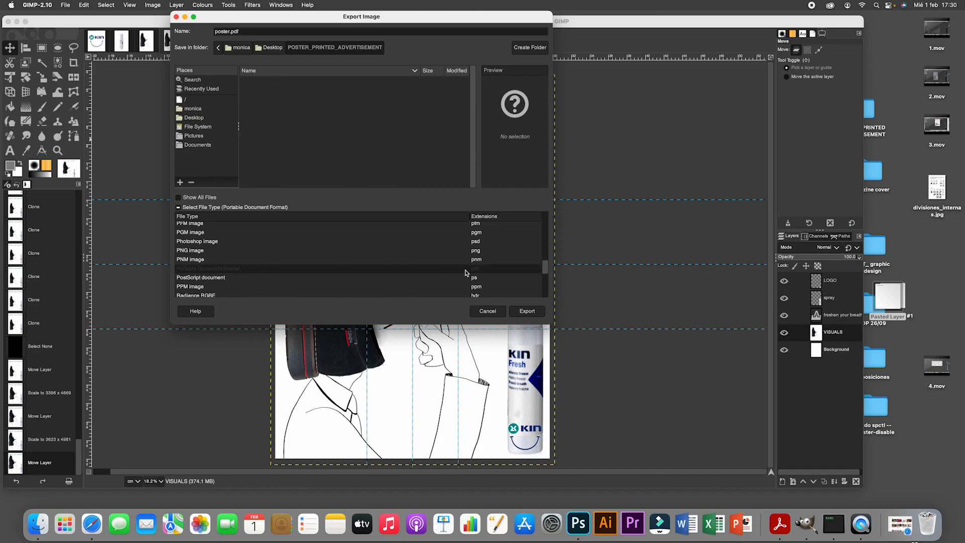
{"action": "left_click", "coordinate": [527, 312]}
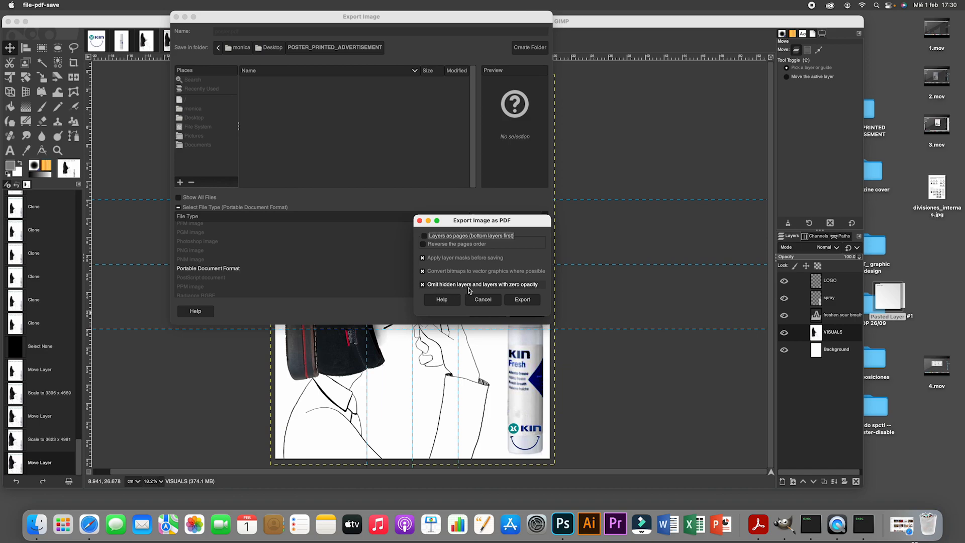
{"action": "left_click", "coordinate": [523, 300]}
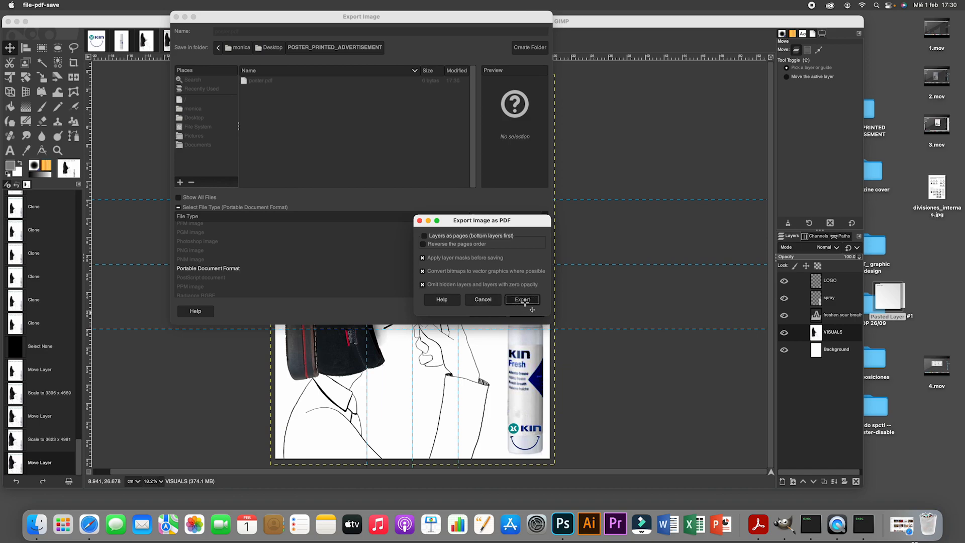